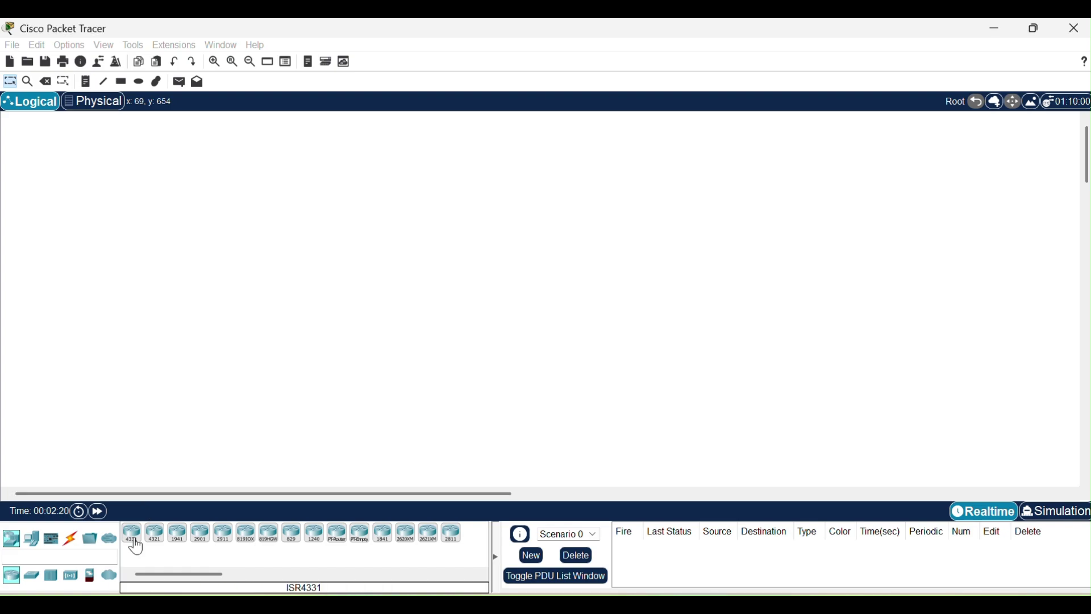
Place an ISR4331 router (Router0) and two 2960 switches, Switch0 and Switch1.
left_click(132, 532)
left_click(433, 152)
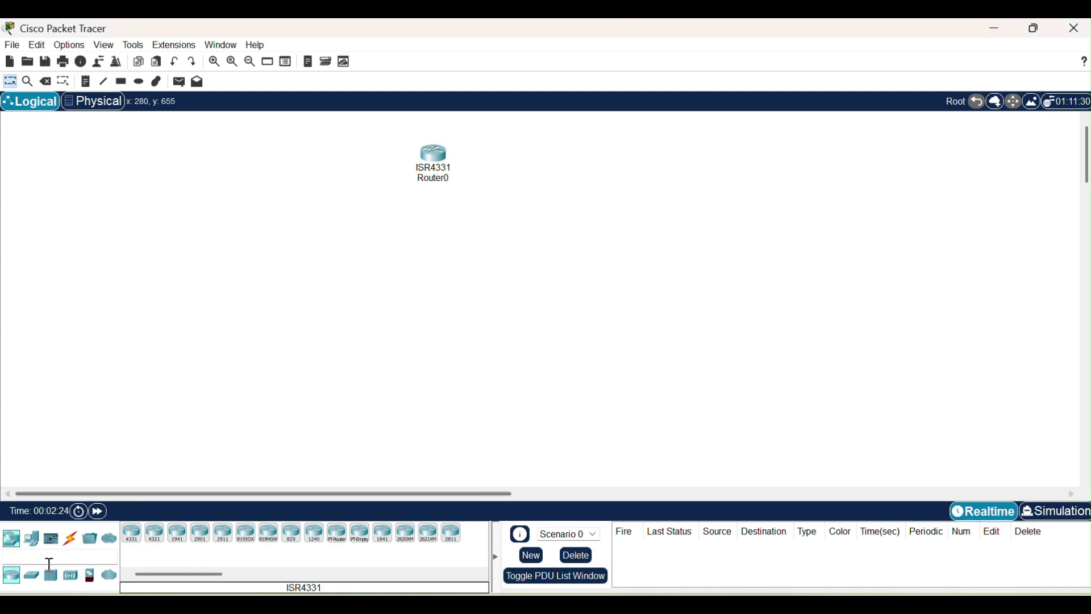
left_click(31, 575)
left_click(131, 533)
left_click(380, 264)
left_click(658, 252)
Add four generic PCs, PC0–PC3, below Switch0.
left_click(31, 538)
left_click(131, 532)
left_click(157, 313)
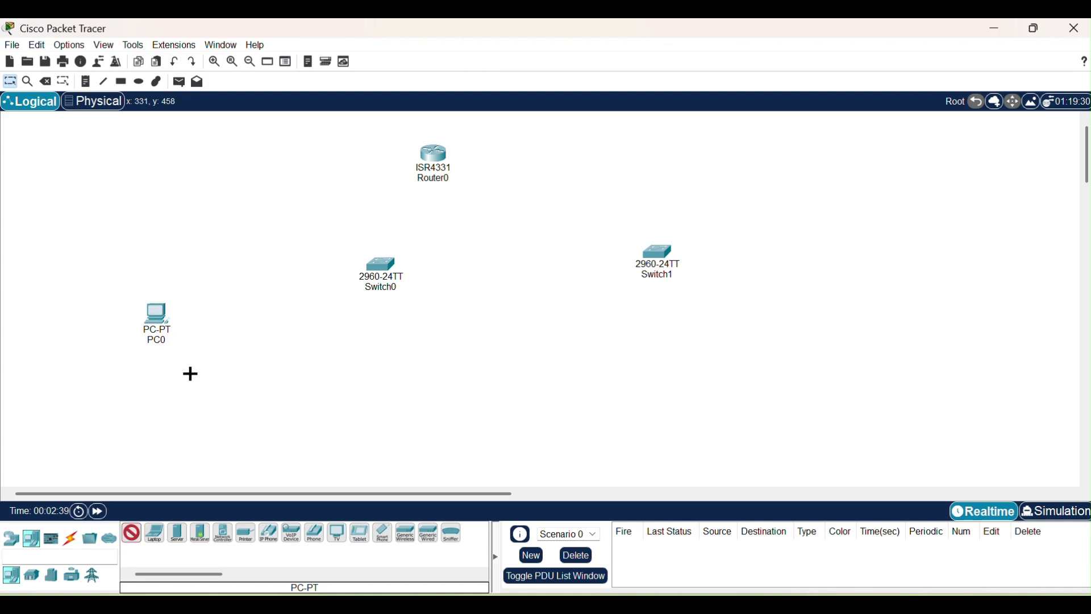
left_click(201, 382)
left_click(263, 404)
left_click(372, 405)
key("Escape")
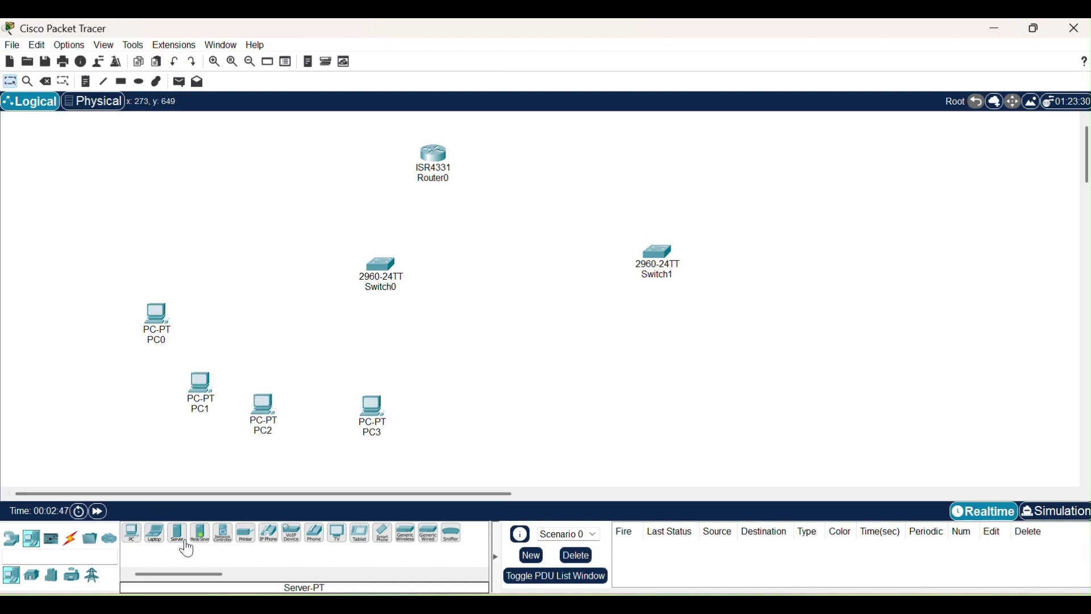
Add three generic servers, Server0–Server2, to the right of Switch1.
left_click(178, 533)
left_click(770, 188)
left_click(796, 302)
left_click(725, 395)
key("Escape")
Cable Router0 to Switch0 and Switch0 to PC0–PC3 with automatic cables.
left_click(70, 538)
left_click(132, 532)
left_click(435, 153)
left_click(381, 265)
left_click(380, 267)
left_click(158, 314)
left_click(200, 382)
left_click(381, 265)
left_click(380, 265)
left_click(262, 405)
left_click(396, 280)
left_click(396, 280)
Link Switch0 to Switch1 and connect Switch1 to Server0, Server1 and Server2.
left_click(659, 253)
left_click(659, 253)
left_click(770, 187)
left_click(671, 256)
left_click(797, 306)
left_click(660, 253)
left_click(727, 397)
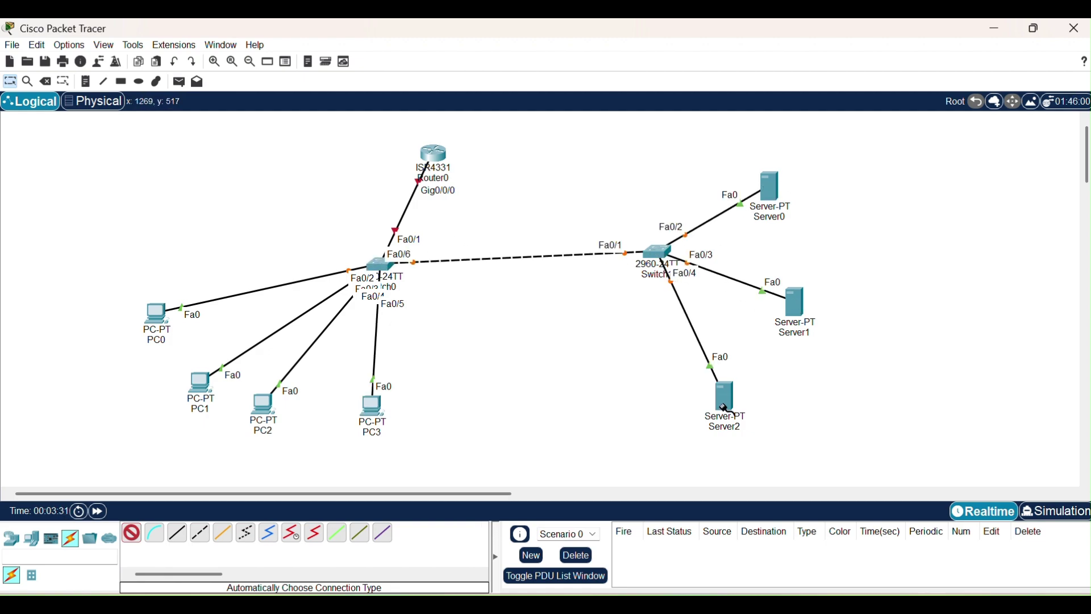
Draw rectangles around the office group and the server group.
left_click(121, 81)
mouse_move(136, 226)
left_mouse_down()
mouse_move(485, 417)
mouse_move(489, 466)
left_mouse_up()
mouse_move(583, 170)
left_mouse_down()
mouse_move(850, 448)
mouse_move(941, 450)
left_mouse_up()
left_click(671, 32)
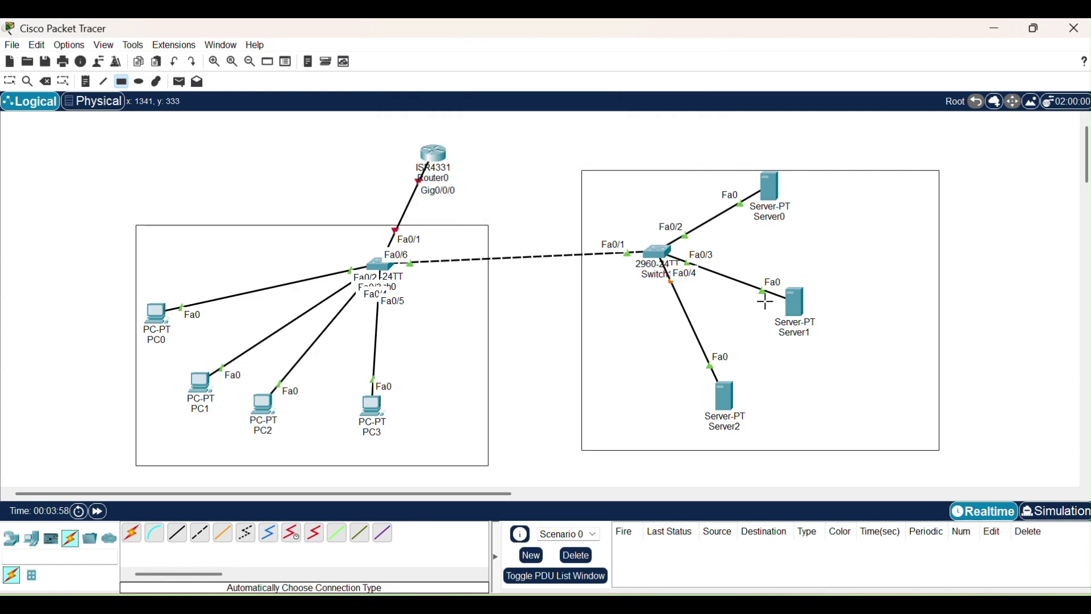
Add Server3 and Server4 at the right side of the server box.
left_click(12, 538)
left_click(29, 538)
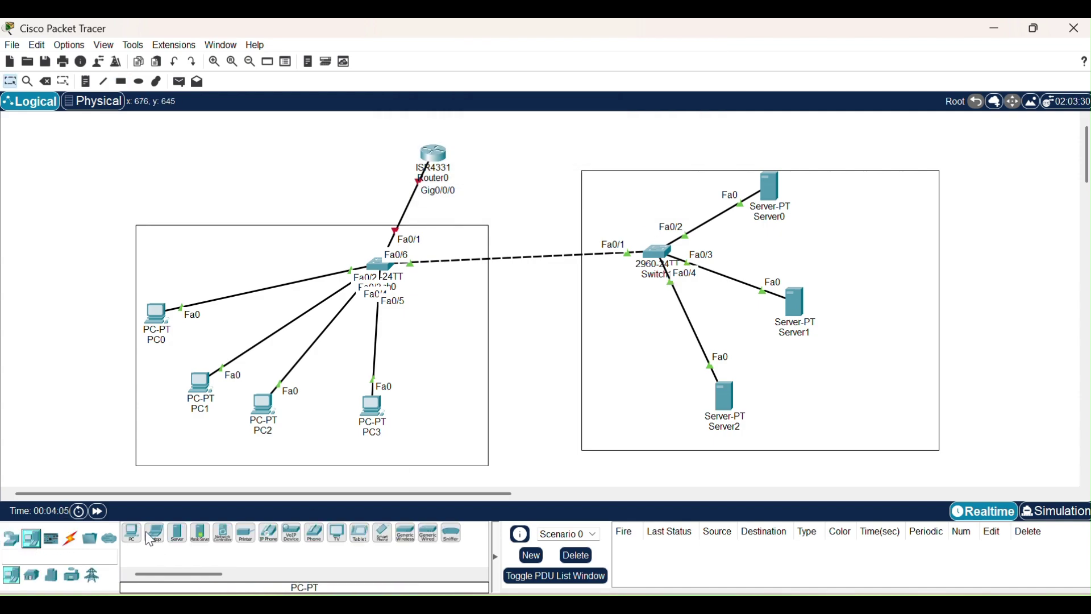
left_click(177, 532)
left_click(882, 215)
left_click(868, 382)
Cable Server3 and Server4 to Switch1 and shift Server1 up and right.
left_click(71, 539)
left_click(131, 532)
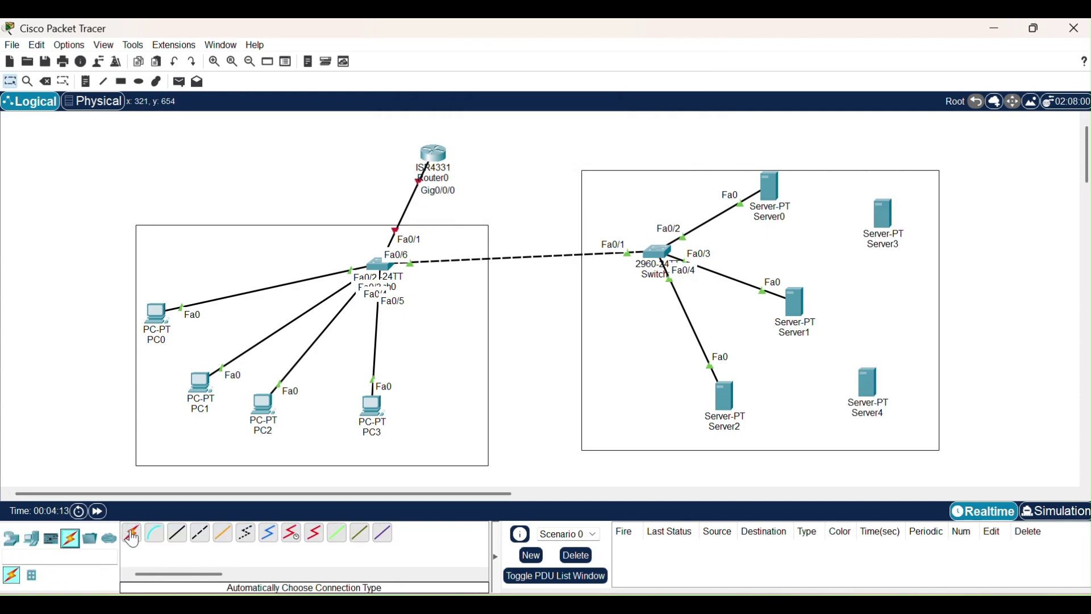
left_click(658, 251)
left_click(883, 216)
left_click(658, 253)
left_click(872, 394)
left_click_drag(796, 305, 819, 291)
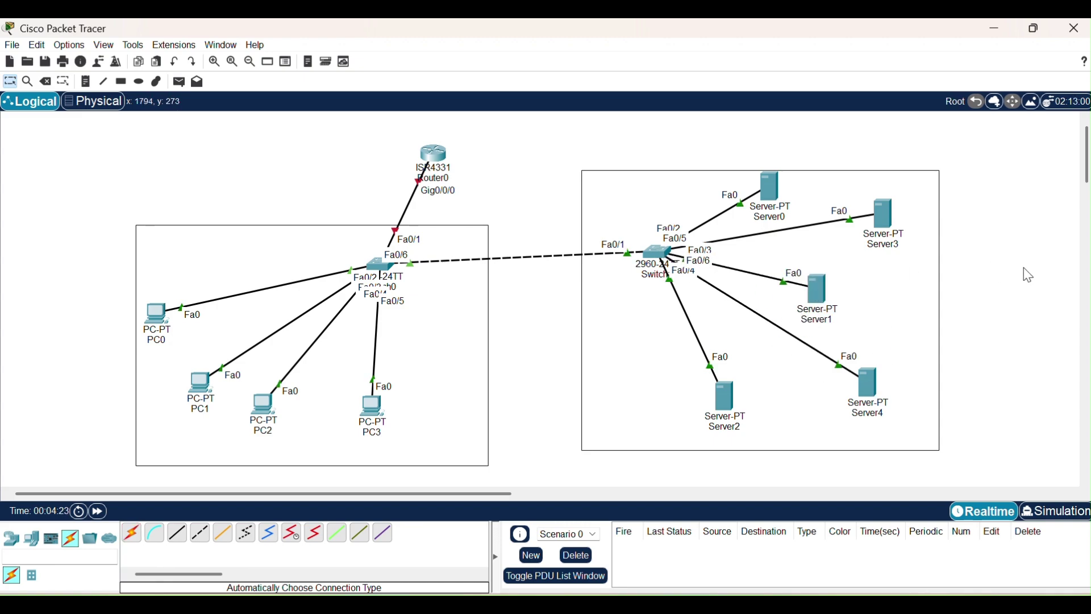
Add an 'Office network' note above the office box.
left_click(200, 197)
type("Office network")
key("Escape")
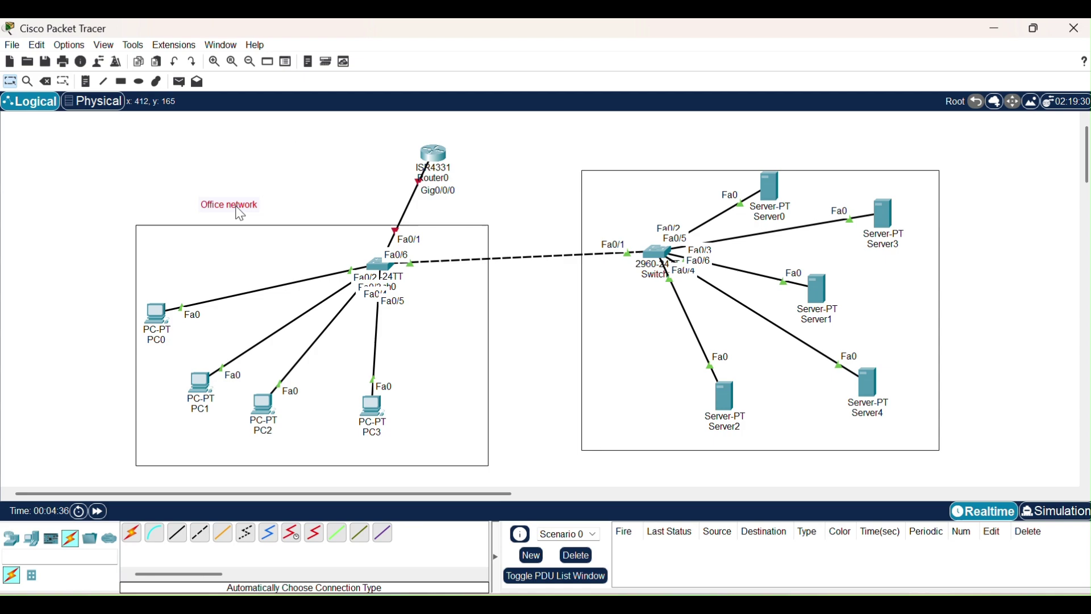
Add notes 10.0.0.1/8 beside Router0 and 10.0.0.2 beside Server0.
key("n")
left_click(339, 171)
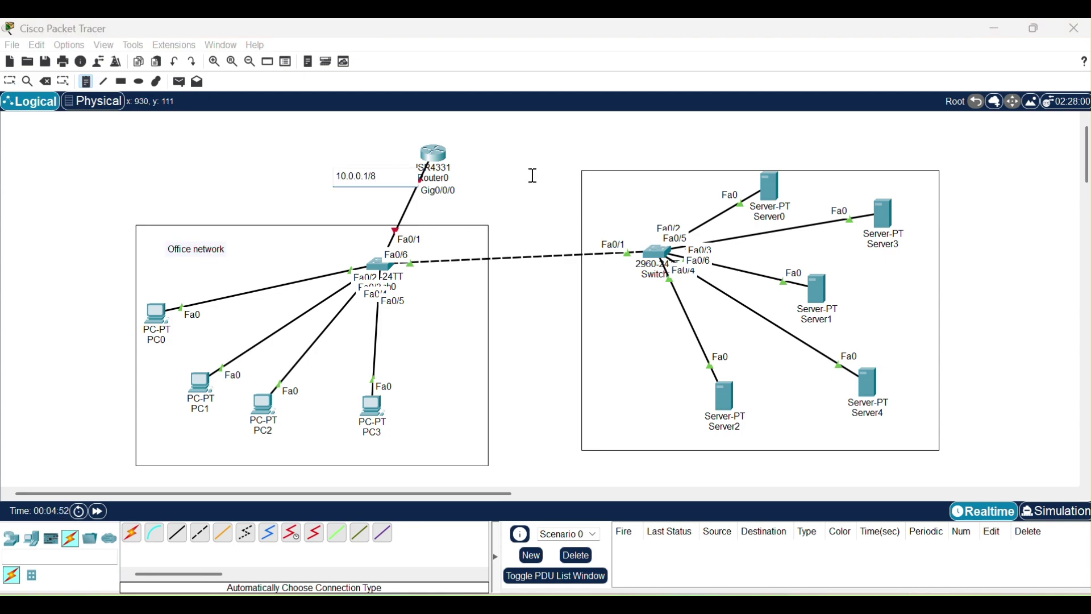
key("Escape")
key("n")
left_click(797, 188)
type("10.0.0.2")
Add notes 10.0.0.3/8, 10.0.0.4/8 and 10.0.0.5/8 near Server3, Server1 and Server4.
left_click(887, 262)
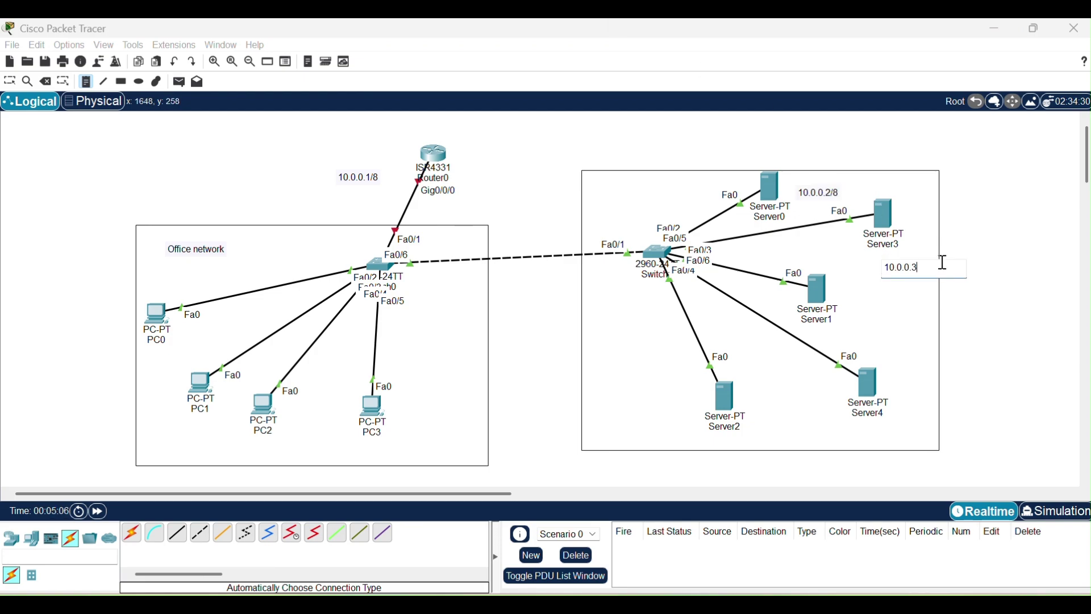
type("10.0.0.3/8")
left_click(847, 308)
type("10.0.0.4/8")
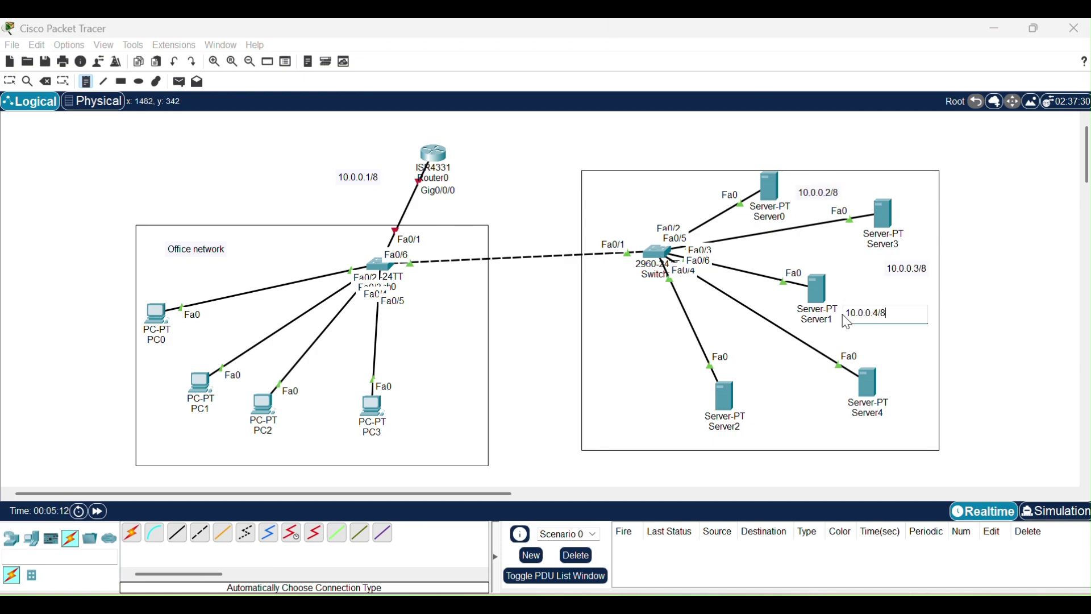
left_click(905, 410)
type("10.0.0.0")
type("/5")
key("BackSpace")
key("BackSpace")
key("BackSpace")
key("BackSpace")
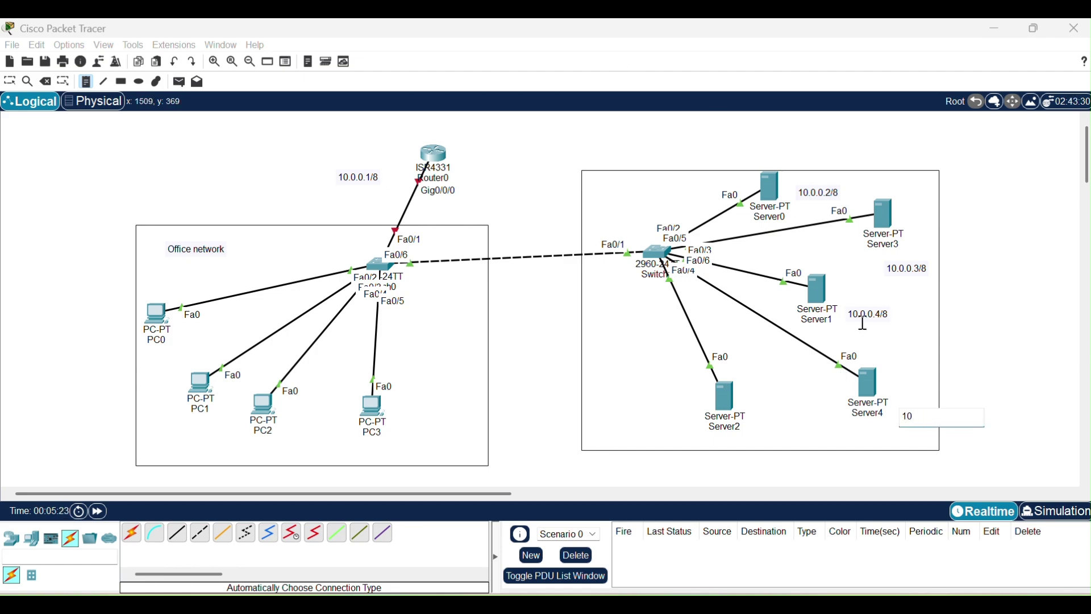
type("5/8")
Add a 10.0.0.6/8 note, moving it beside Server2 and 10.0.0.5/8 beside Server4.
left_click(715, 470)
type("10.0.0.6/8")
left_click(833, 404)
left_click_drag(736, 475, 765, 440)
left_click_drag(925, 418, 912, 387)
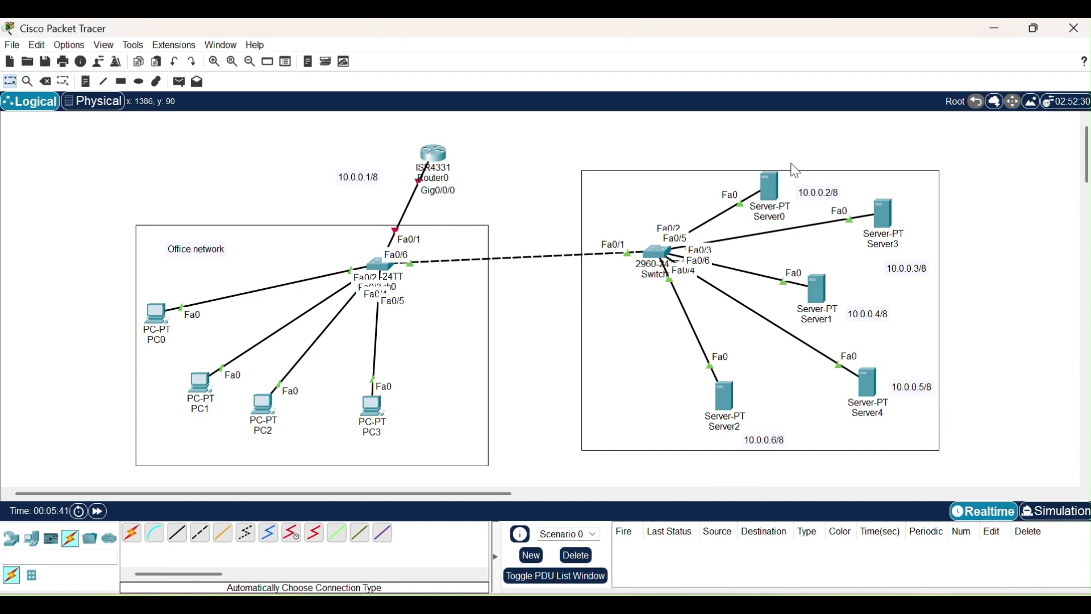
Label Server0 'DHCP SERVER' after nudging its address note left.
left_click_drag(818, 194, 808, 194)
left_click(87, 82)
left_click(812, 132)
type("DHCP SERVER")
left_click(966, 137)
key("Escape")
left_click_drag(852, 139, 847, 185)
Label Server3 'DNS SERVER'.
left_click(87, 82)
left_click(960, 227)
type("DNS SERVER")
left_click(994, 195)
key("Escape")
left_click_drag(989, 233, 935, 213)
Label Server1 'EMAIL SERVER'.
left_click(86, 82)
left_click(962, 301)
type("EMAIL SERVER")
key("Escape")
left_click_drag(1010, 292, 889, 271)
Label Server4 'FTP SERVER'.
left_click(86, 82)
left_click(997, 326)
type("FTP SERVER")
key("Escape")
left_click_drag(1018, 336, 908, 364)
Label Server2 'WEB SERVER'.
left_click(102, 81)
left_click(987, 238)
type("WEB SERVER")
key("Escape")
left_click_drag(1020, 250, 780, 407)
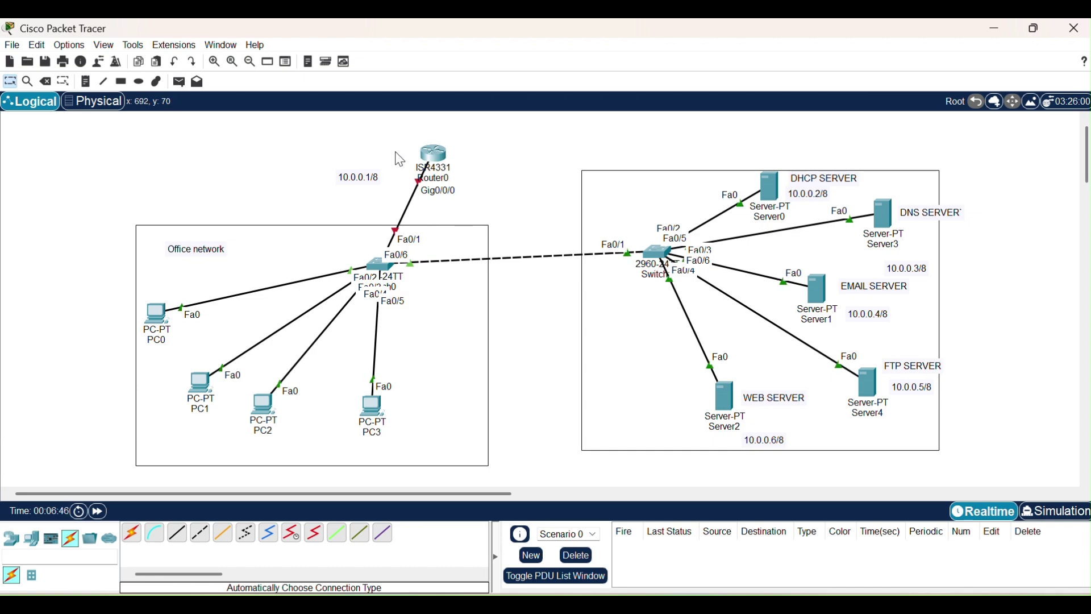
Open Router0's CLI tab.
left_click(432, 158)
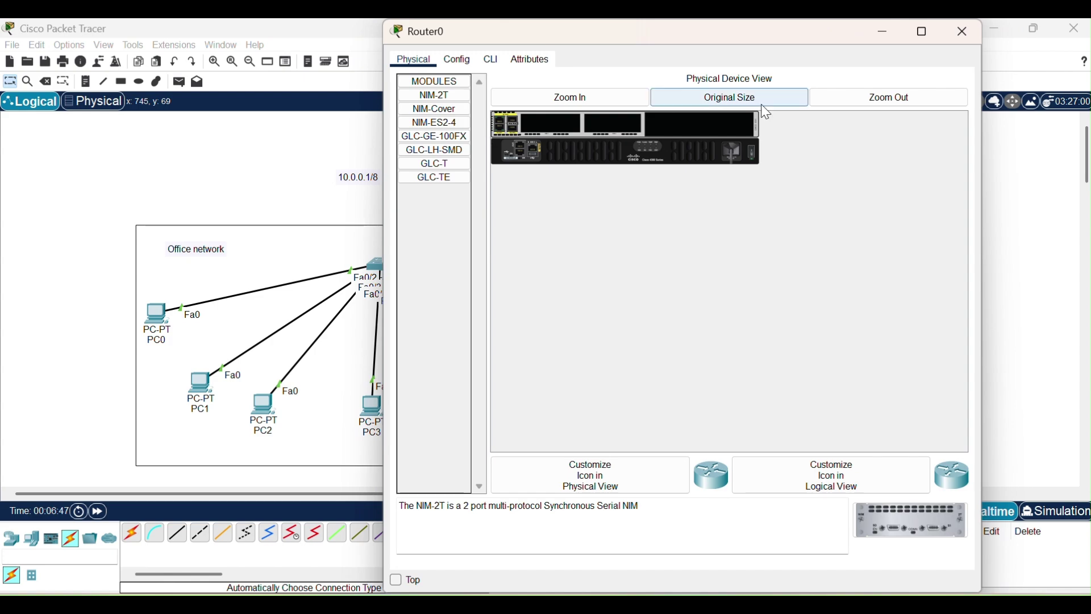
left_click_drag(823, 30, 825, 165)
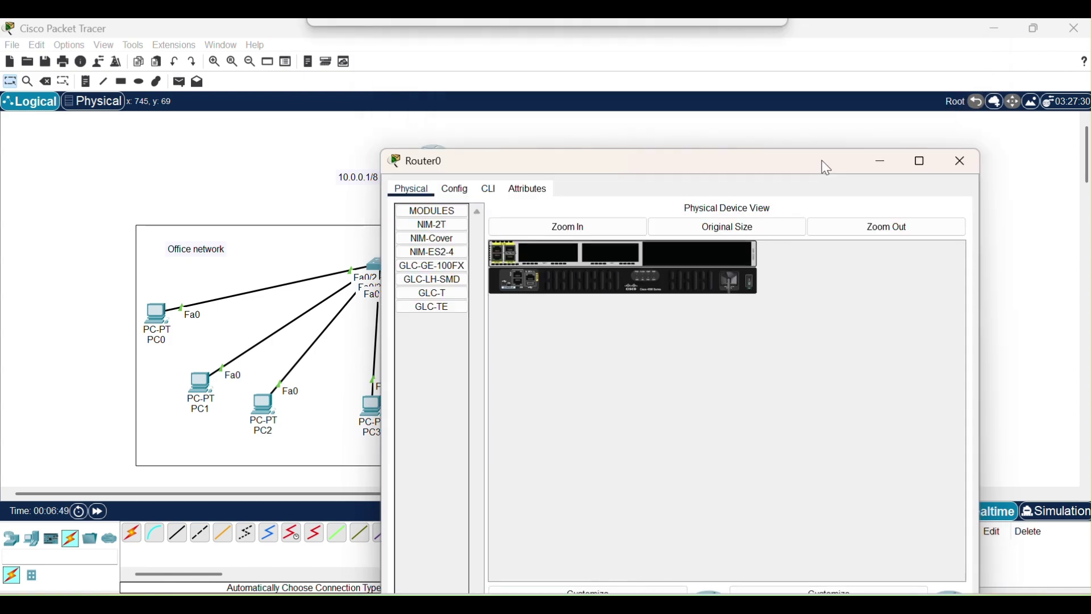
left_click(489, 189)
left_click_drag(725, 163, 752, 57)
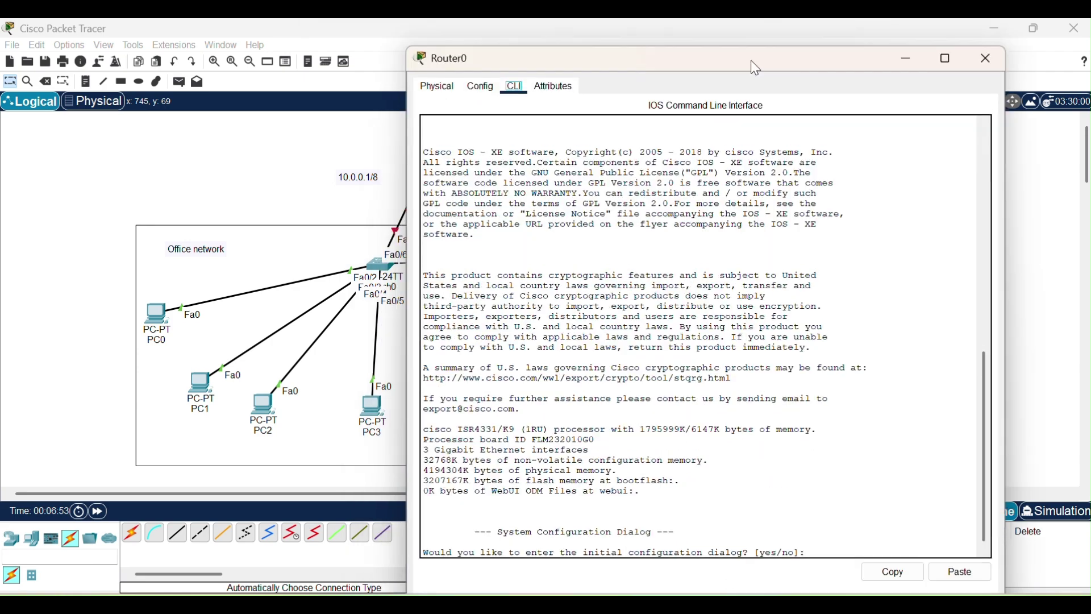
Decline the setup dialog and enter privileged and global configuration modes with en and conf t.
left_click(841, 538)
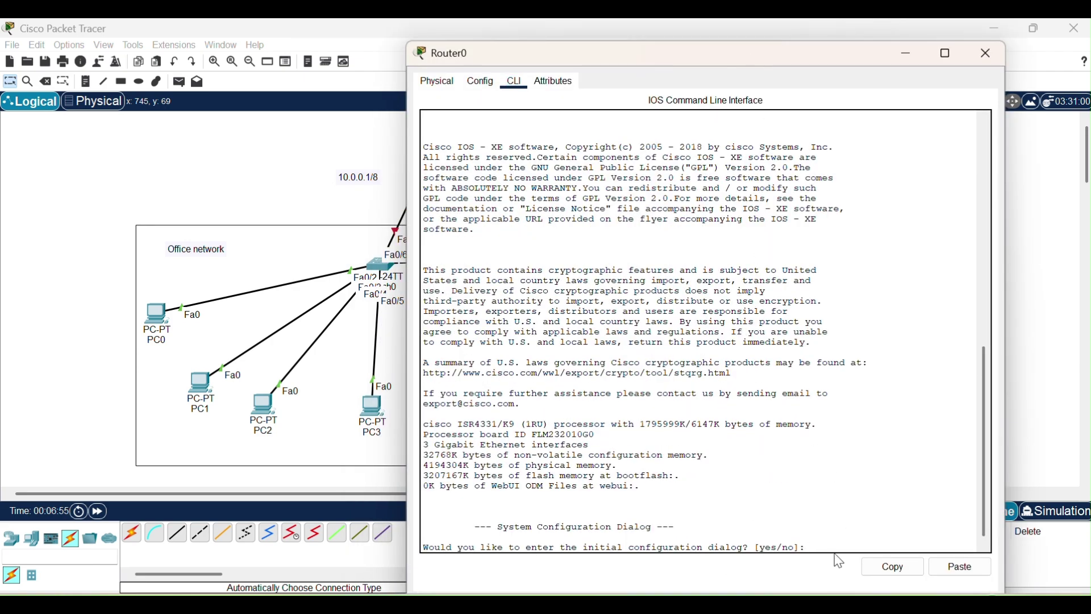
type("no")
key("Return")
key("Return")
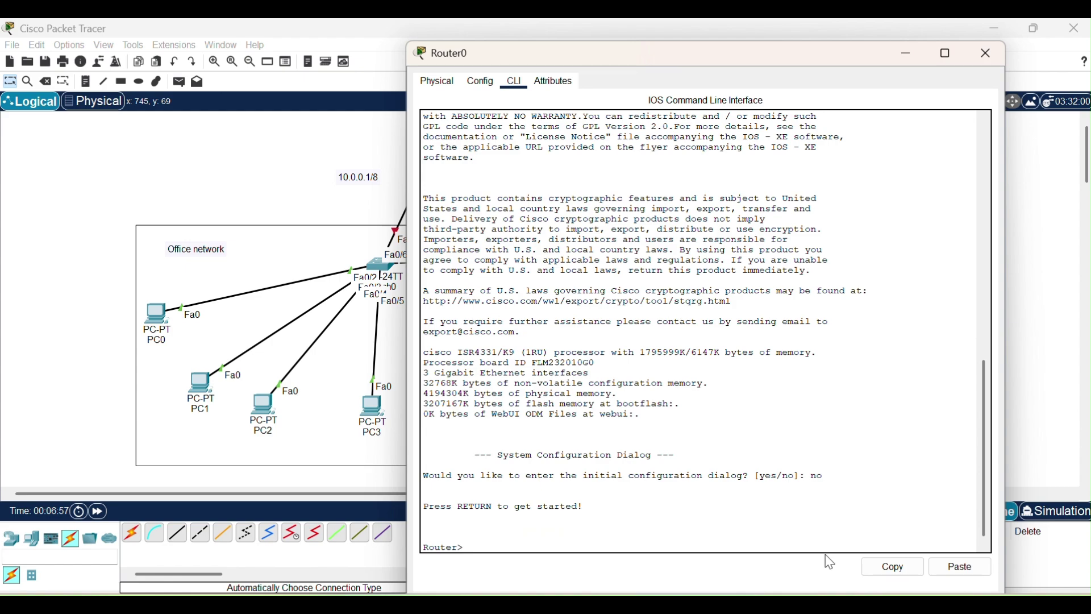
type("en")
key("Return")
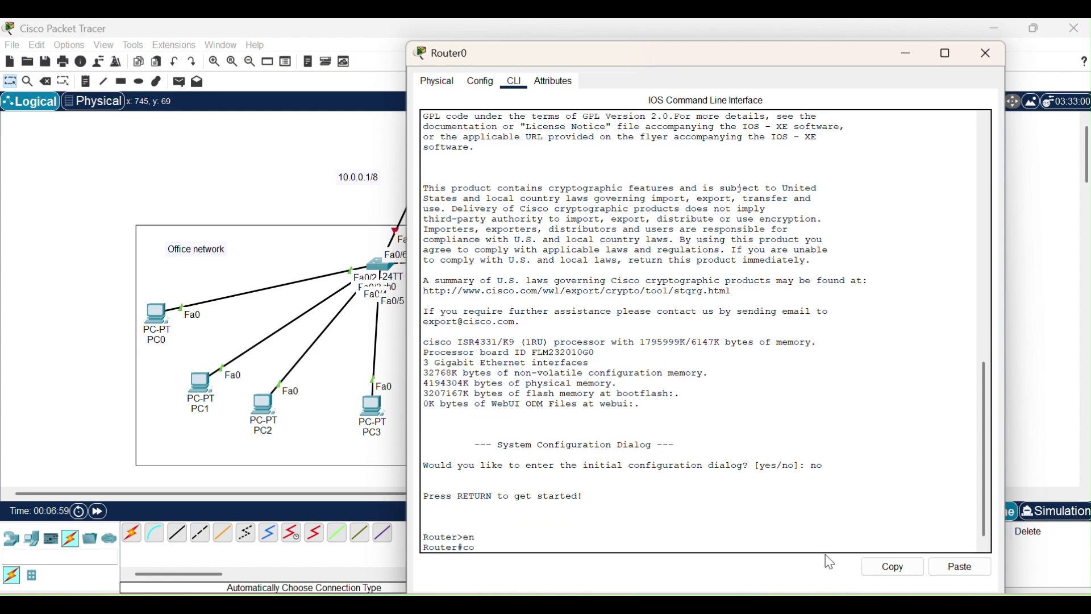
type("conf t")
key("Return")
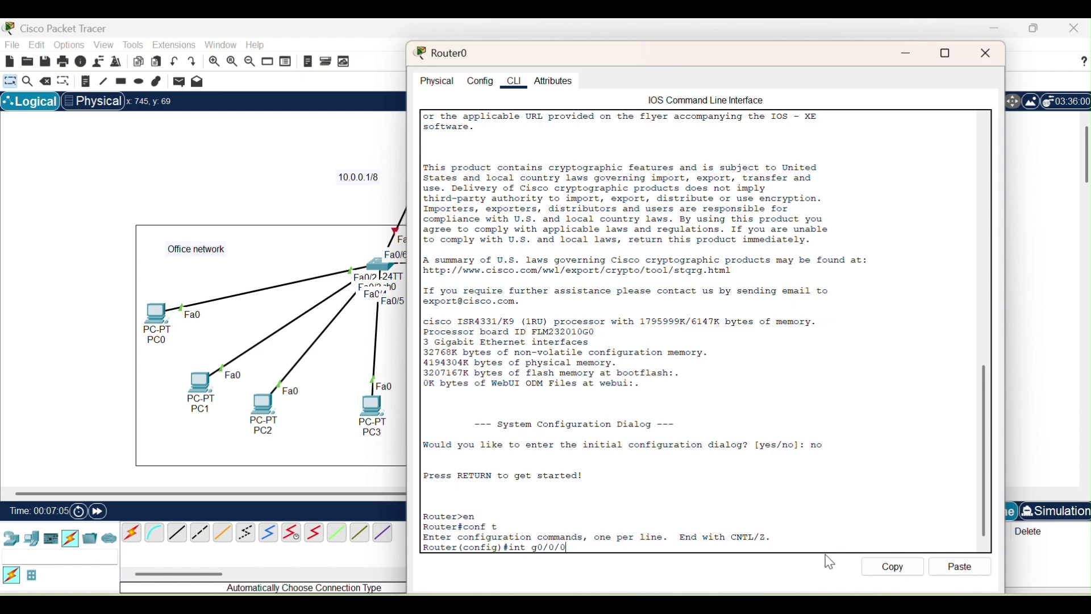
Give interface GigabitEthernet0/0/0 address 10.0.0.1 255.0.0.0 and bring it up with no shutdown.
key("Return")
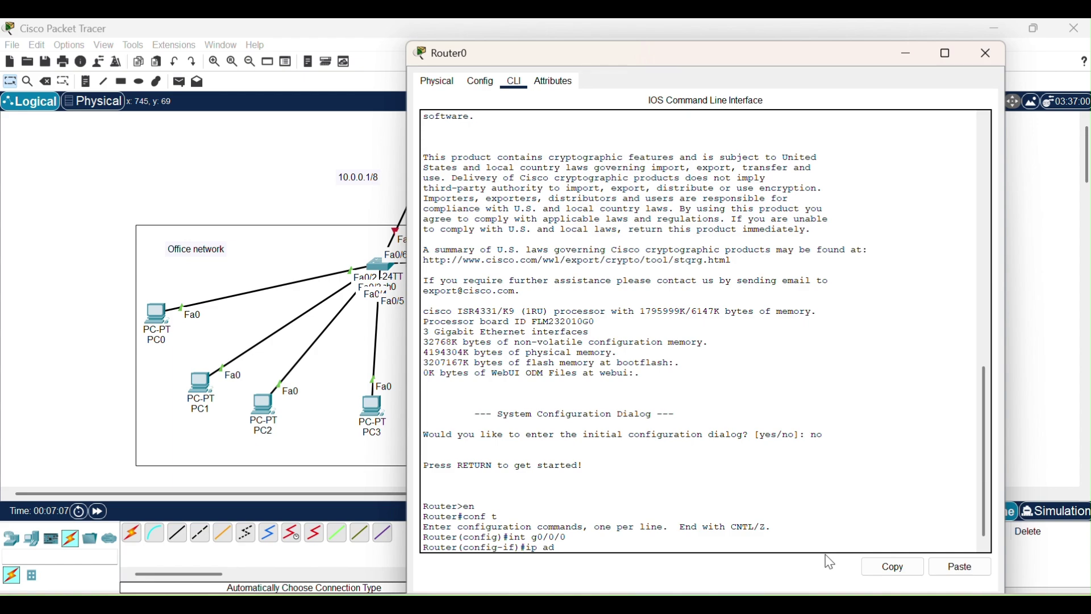
type("ip ad")
key("Tab")
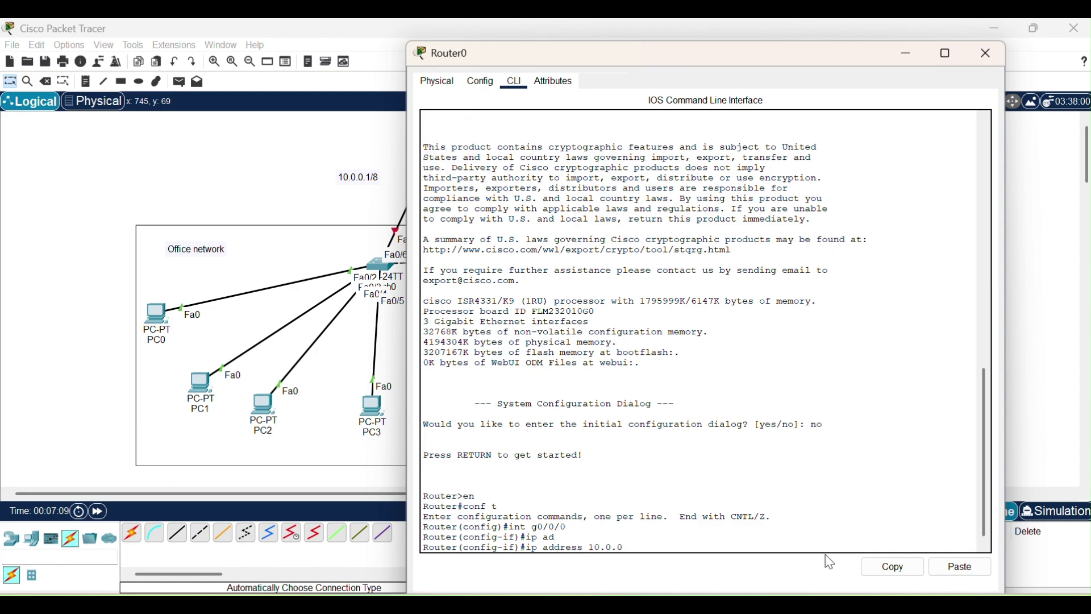
type("10.0.0.1 255.0.0.0")
key("Return")
type("no shu")
key("Tab")
key("Return")
key("Return")
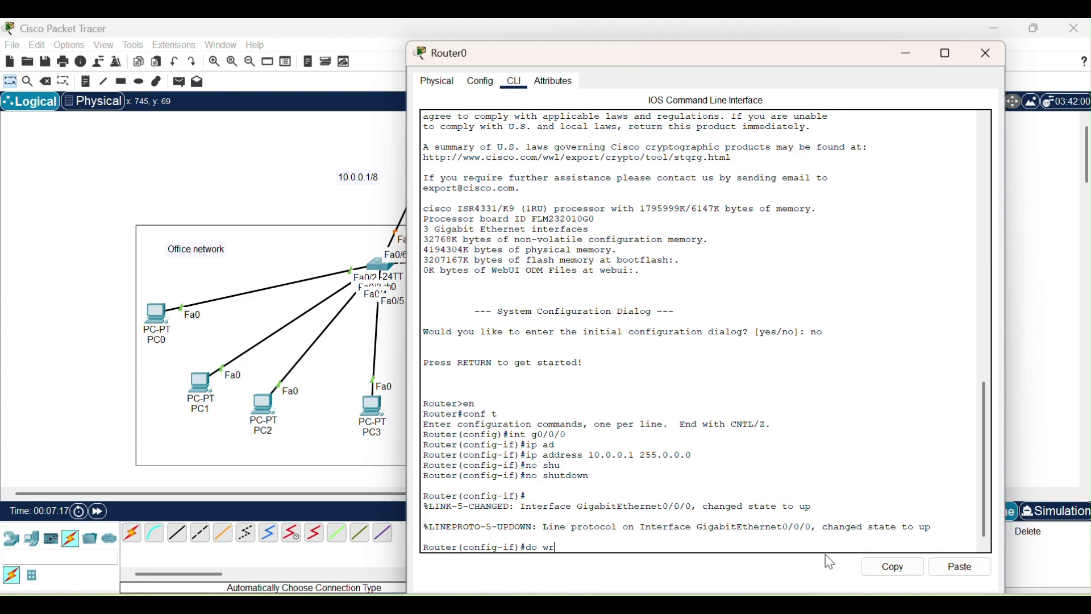
Save the configuration with do wr and display it with do sh run.
type("do wr")
key("Return")
key("Return")
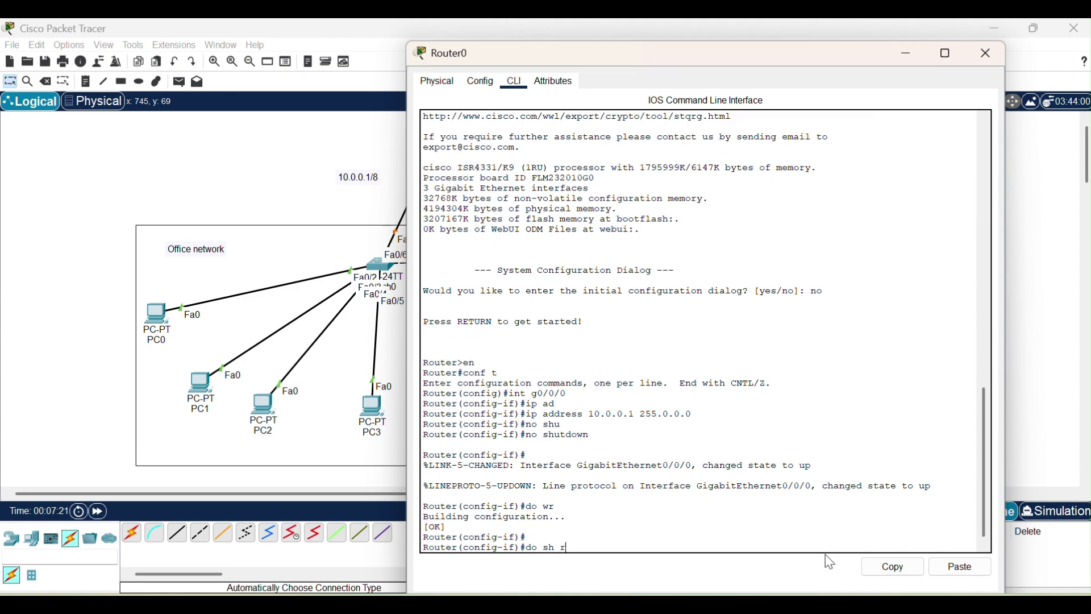
type("do sh run")
key("Return")
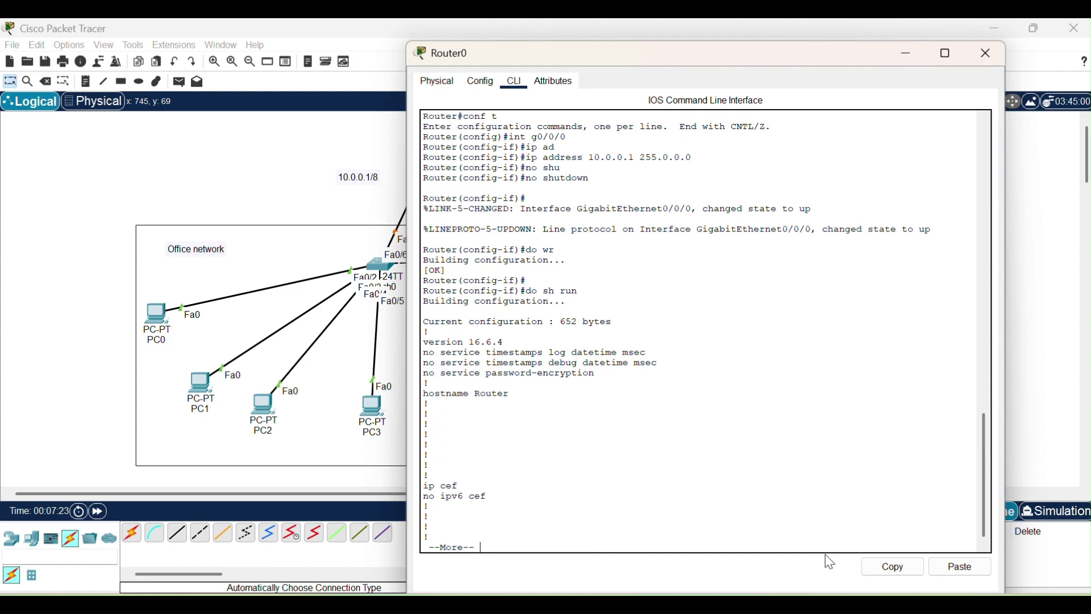
key("Return")
key("Return")
key("Return")
key("Return")
key("Return")
key("Return")
key("Return")
key("Return")
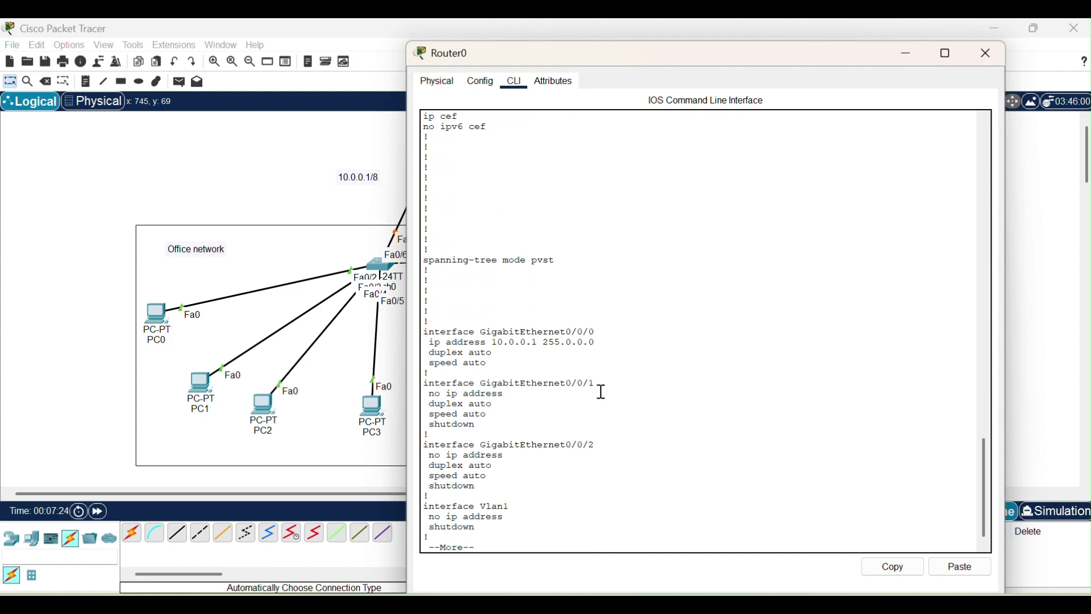
Highlight the GigabitEthernet0/0/0 address lines, then close Router0's window.
left_click_drag(427, 328, 604, 348)
left_click(627, 325)
left_click(990, 53)
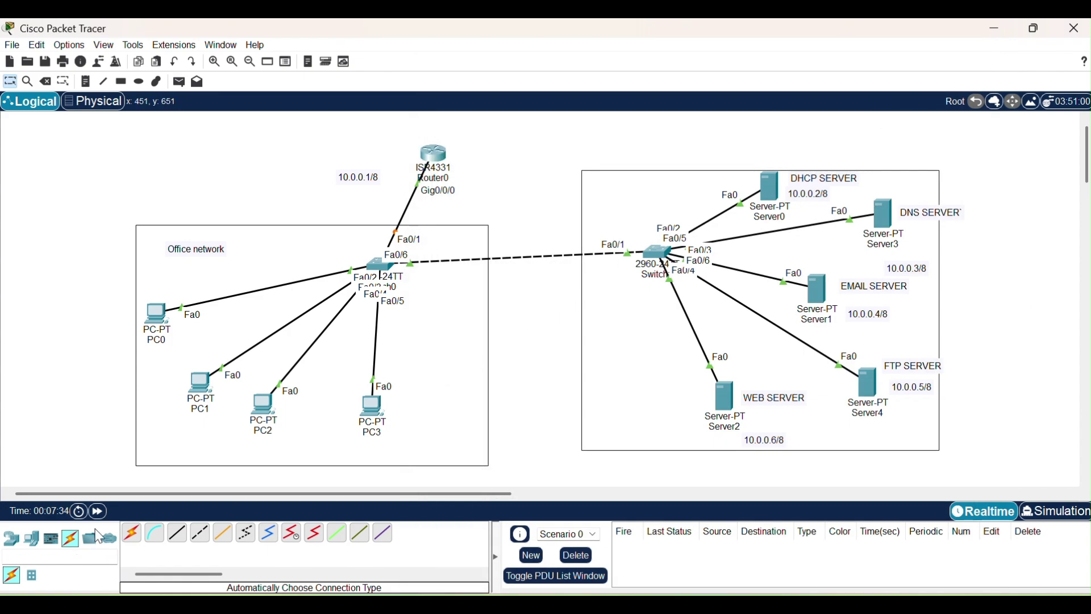
Open Server0's Desktop IP Configuration panel.
left_click(764, 188)
left_click_drag(707, 39, 446, 152)
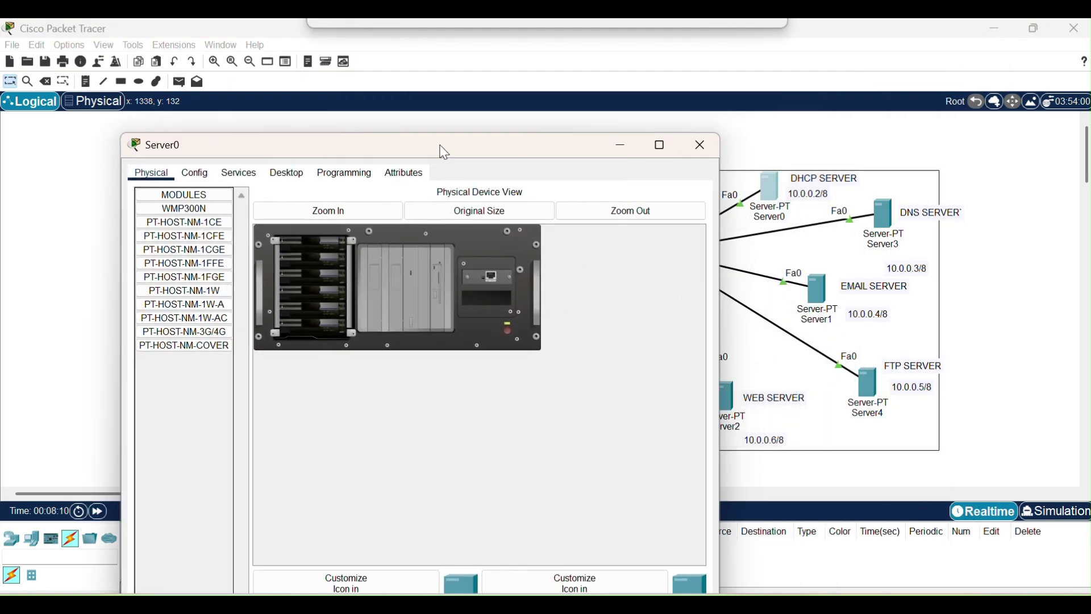
left_click(291, 179)
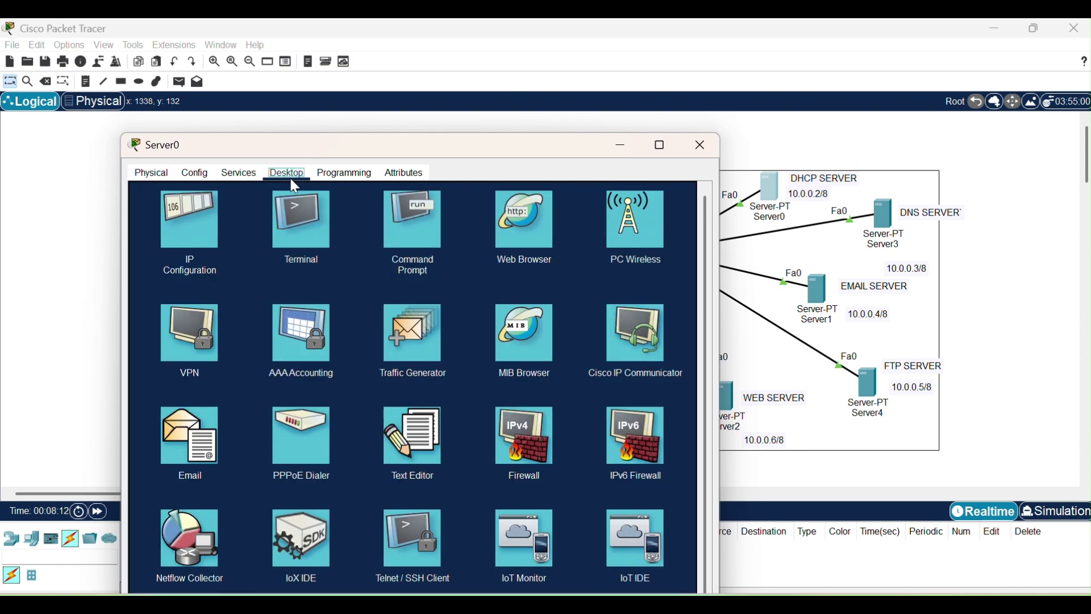
left_click(169, 223)
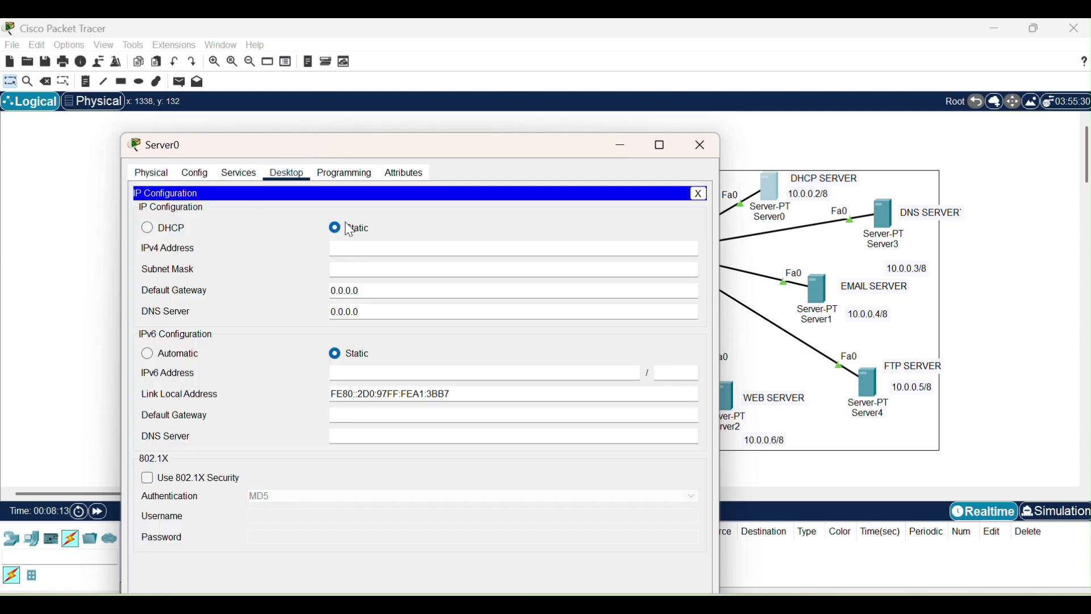
Enter IP 10.0.0.2, mask 255.0.0.0, gateway 10.0.0.1 and DNS 10.0.0.3.
left_click(373, 248)
type("10.0.0.2")
key("Tab")
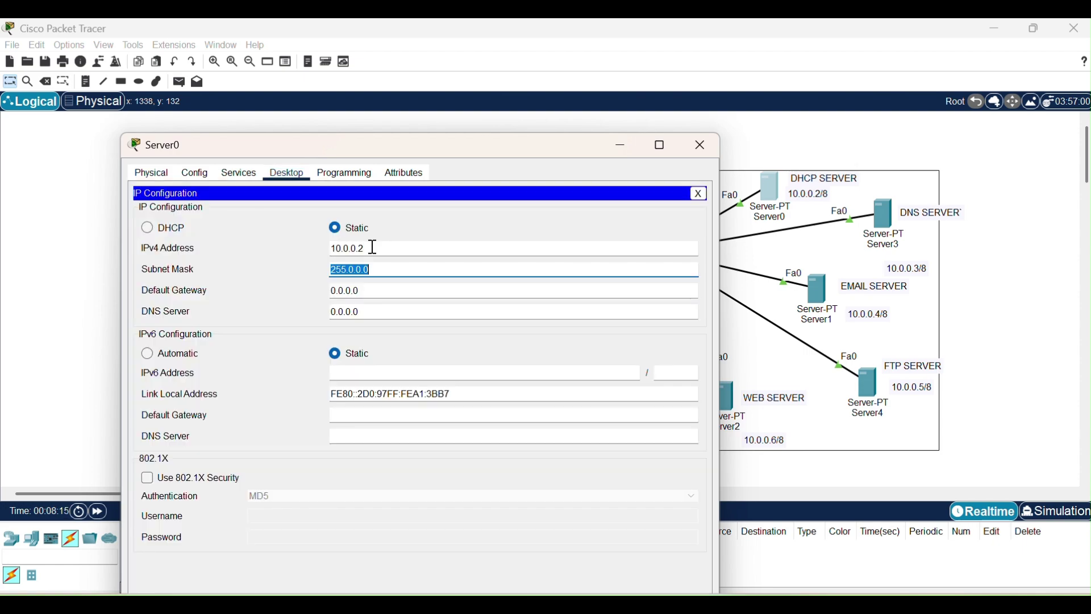
key("Tab")
type("10.0.0.1")
key("Tab")
key("BackSpace")
type("10.0.0.3")
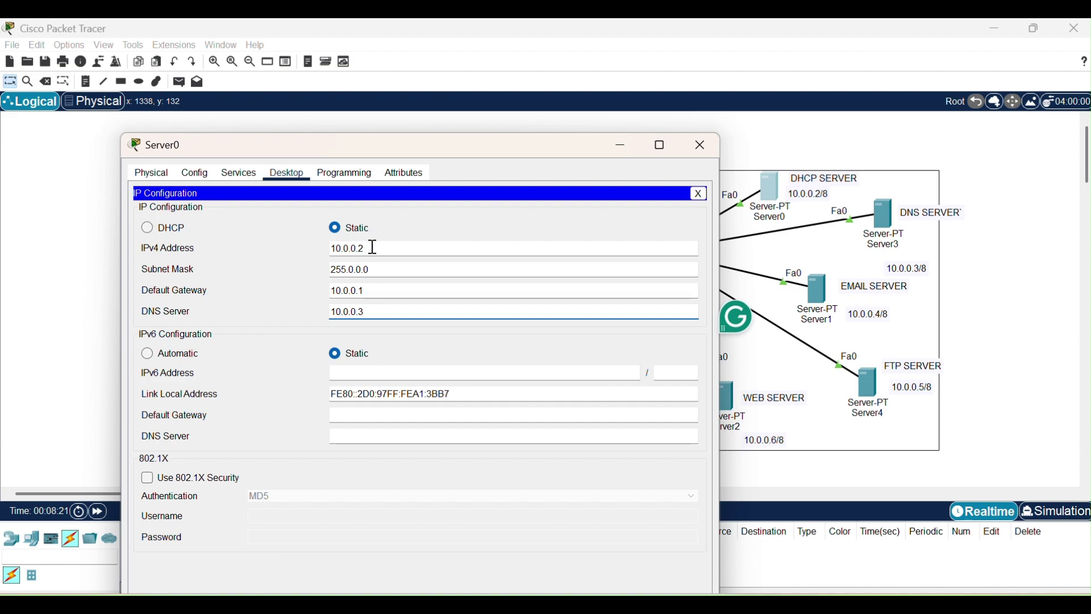
Give DNS server Server3 static IP 10.0.0.3, mask 255.0.0.0, gateway 10.0.0.1, DNS 10.0.0.3.
left_click(700, 148)
left_click(887, 219)
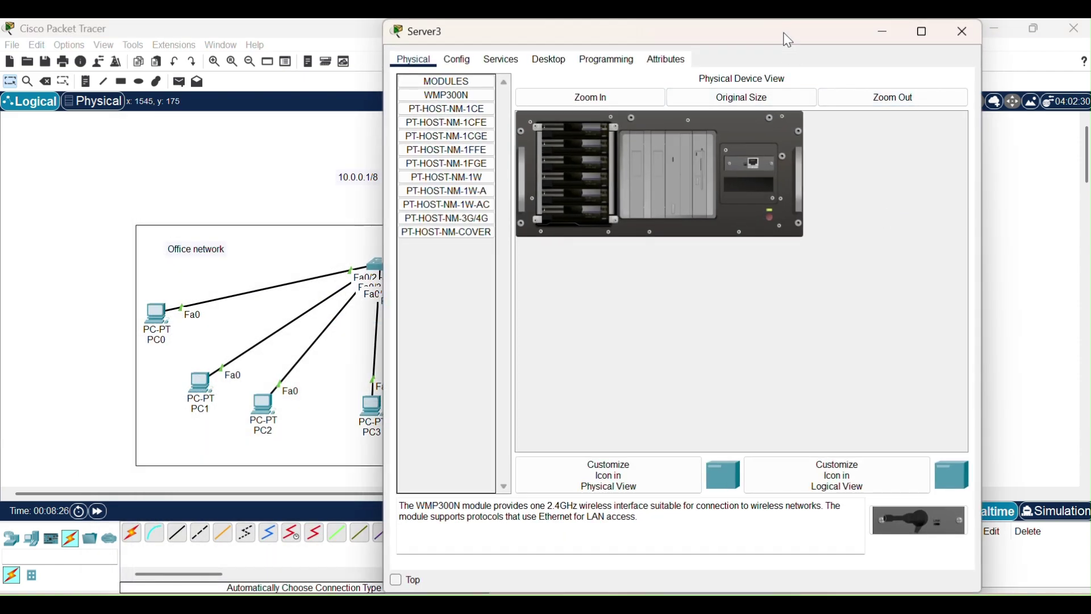
left_click_drag(772, 41, 586, 108)
left_click(317, 137)
left_click(365, 137)
left_click(279, 185)
type("10.0.0.3")
key("Tab")
key("Tab")
type("10.0.0.1")
key("Tab")
type("10.0.0.3")
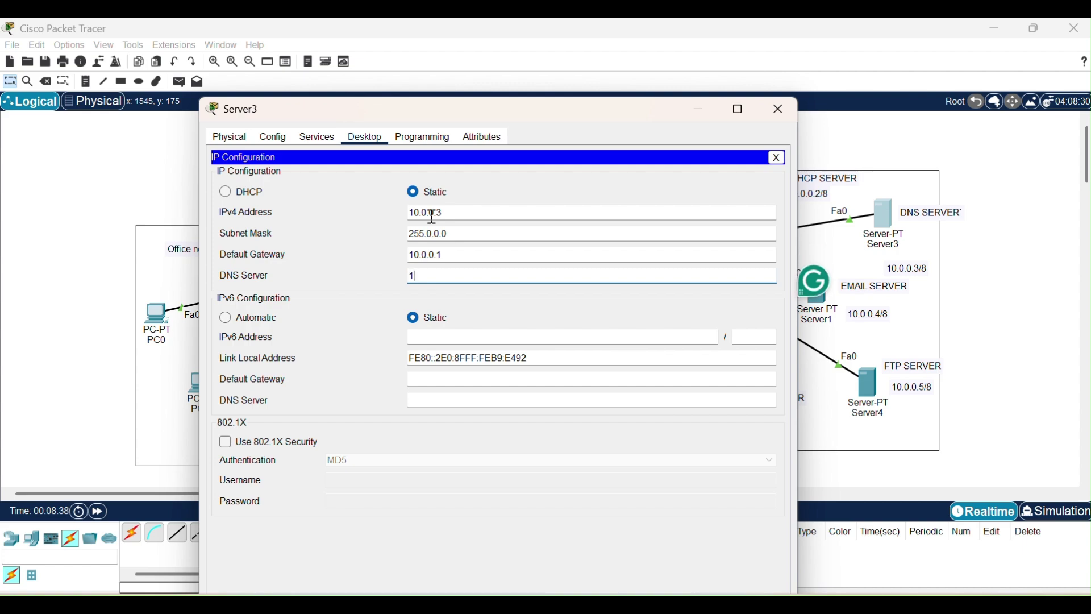
left_click(779, 109)
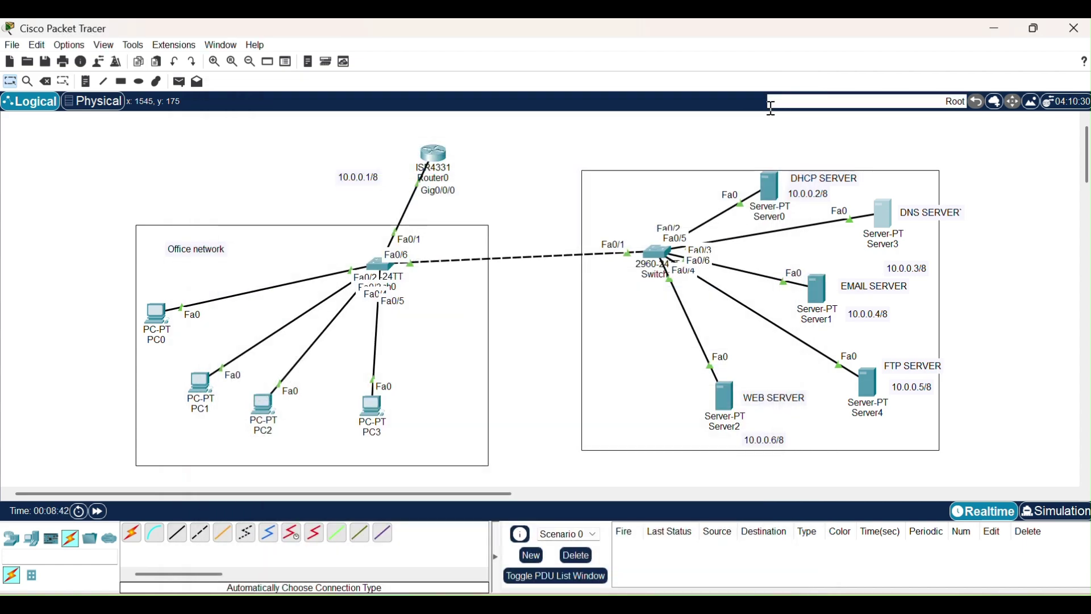
Give email server Server1 static IP 10.0.0.4, mask 255.0.0.0, gateway 10.0.0.1, DNS 10.0.0.3.
left_click(816, 290)
left_click_drag(763, 143, 466, 154)
left_click(253, 175)
left_click(165, 222)
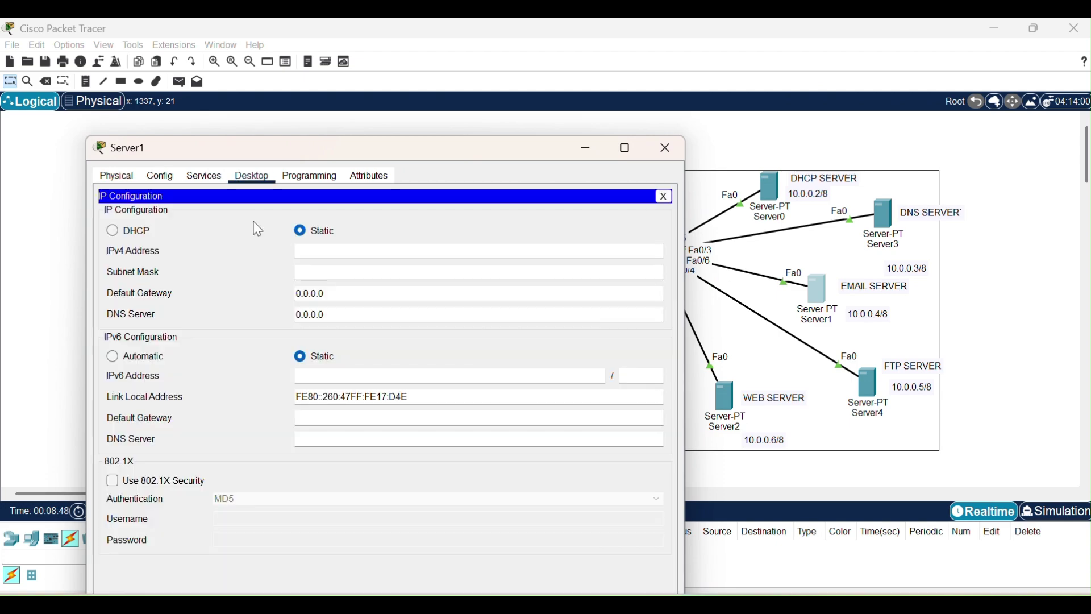
left_click(359, 252)
type("10.0.0.4")
key("Tab")
key("Tab")
type("10.0.0.1")
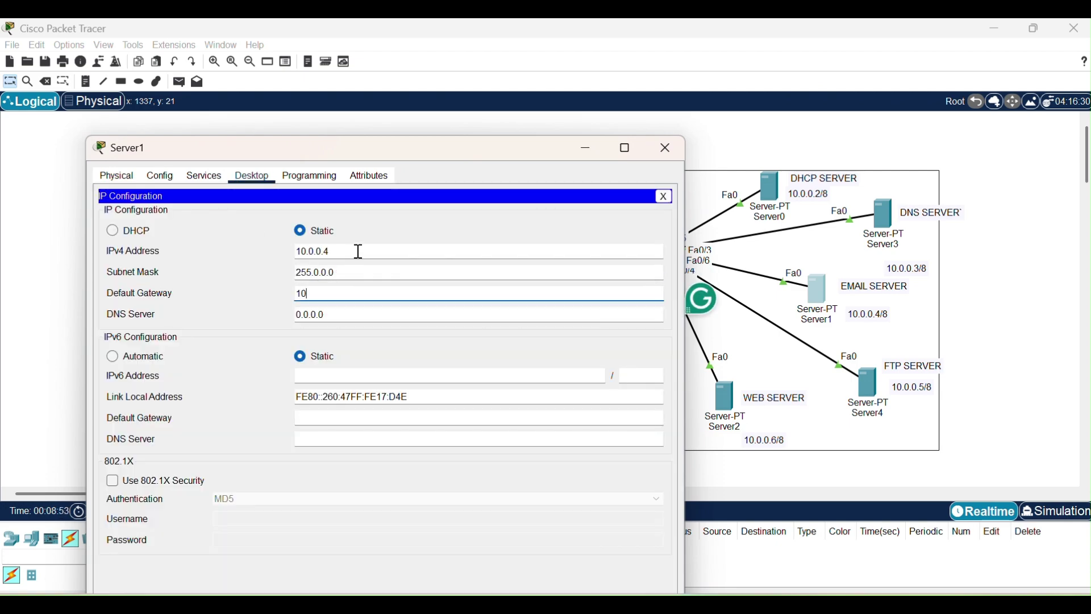
key("Tab")
type("10.0.0.")
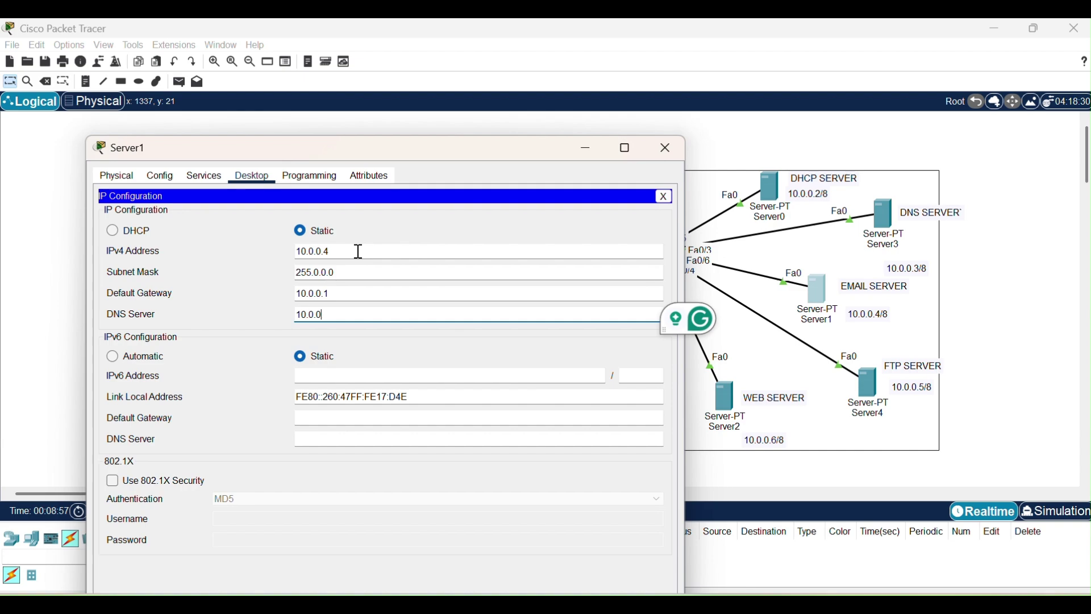
type("3")
left_click(666, 148)
Give FTP server Server4 address 10.0.0.5 with gateway 10.0.0.1 and DNS 10.0.0.3.
left_click(760, 347)
left_click(861, 384)
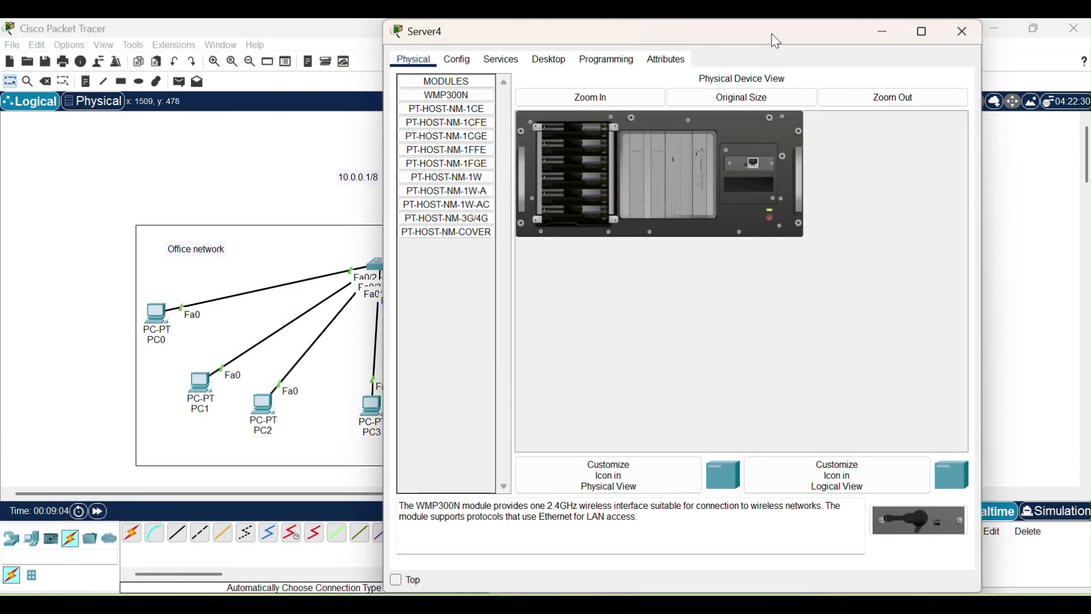
left_click_drag(776, 41, 496, 127)
left_click(271, 144)
left_click(173, 189)
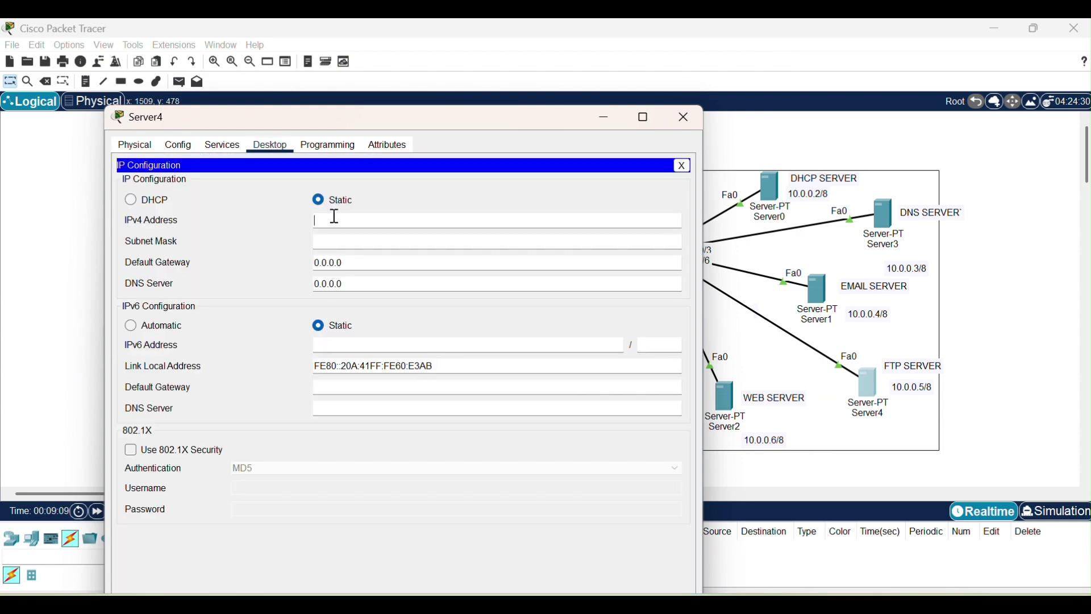
key("Tab")
key("Tab")
type("10.0.0.1")
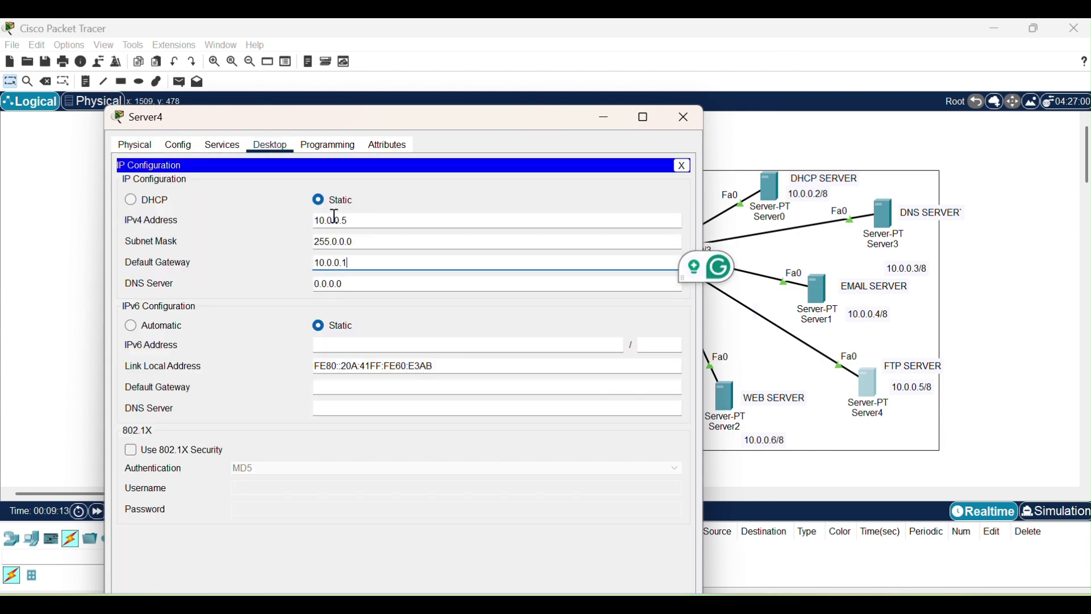
key("Tab")
type("10.0.0.3")
left_click(685, 118)
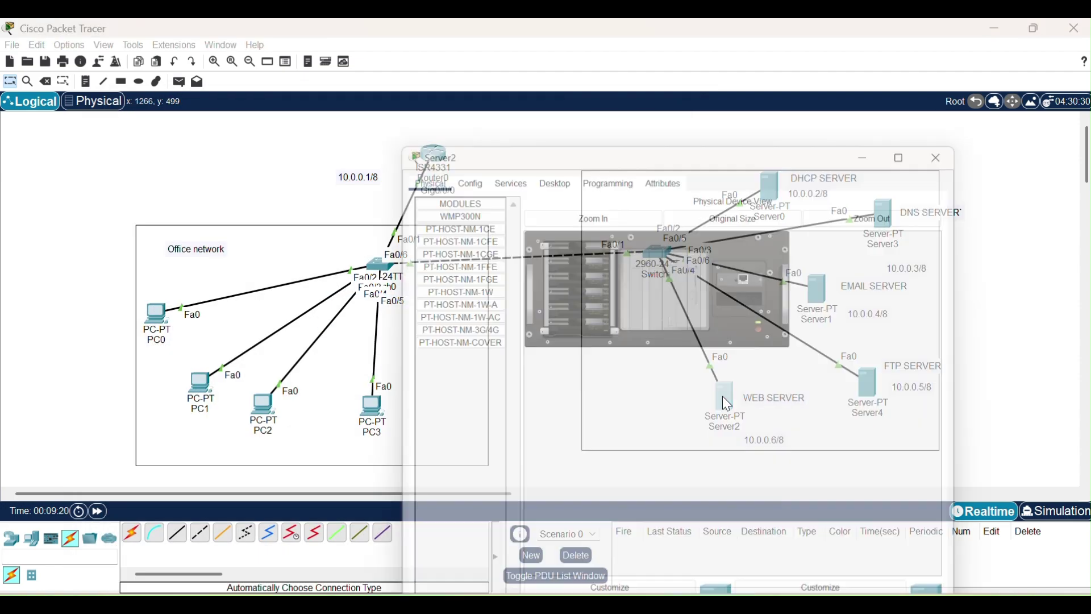
Give web server Server2 IP 10.0.0.6 and gateway 10.0.0.1, clearing its default DNS value.
left_click_drag(722, 45, 358, 89)
left_click(170, 110)
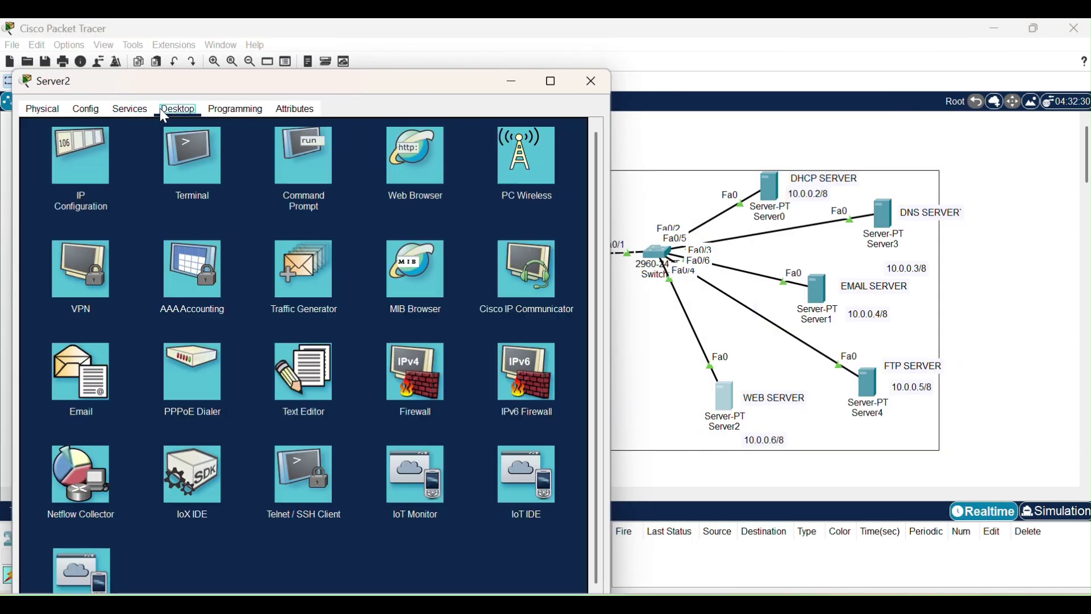
left_click(83, 165)
type("10.0.0.6")
key("Tab")
key("Tab")
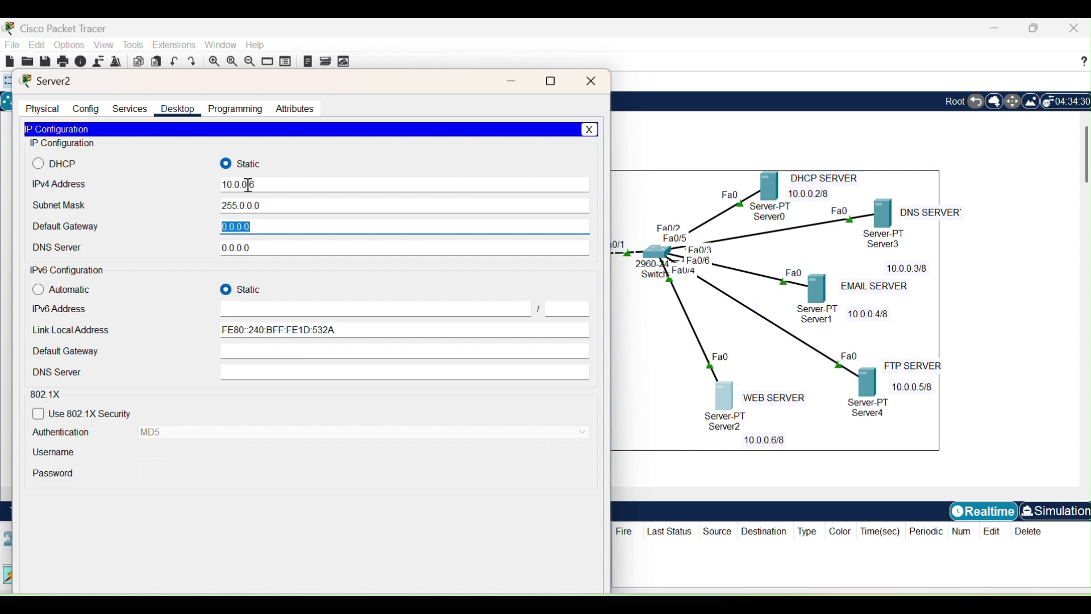
type("10.0.0.1")
key("Tab")
key("BackSpace")
Finish Server2's DNS entry, then switch on Server0's DHCP service.
type("10.0.0.")
left_click(592, 82)
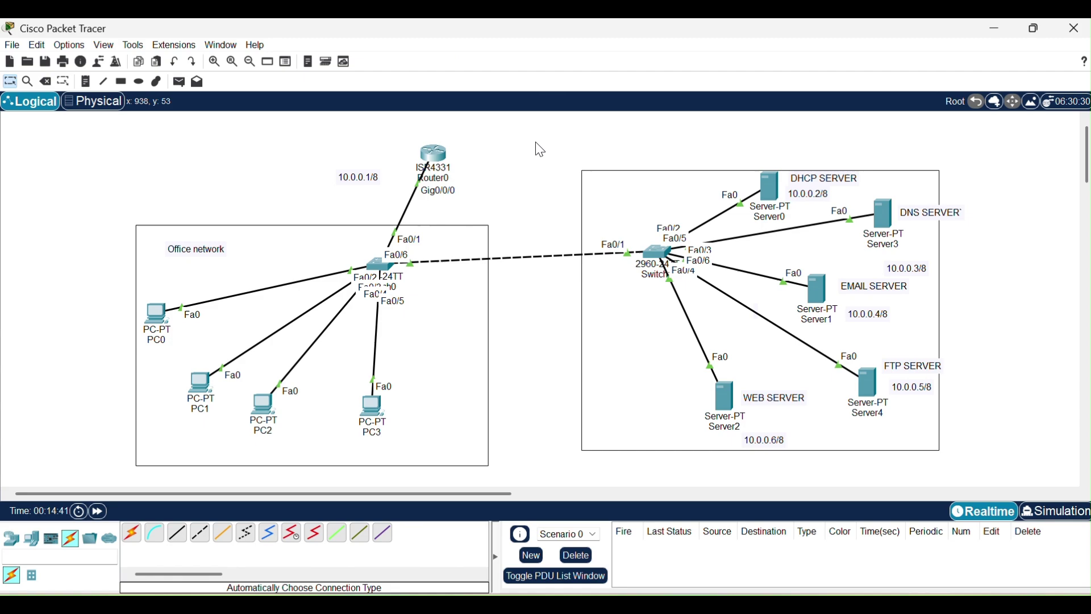
left_click(768, 178)
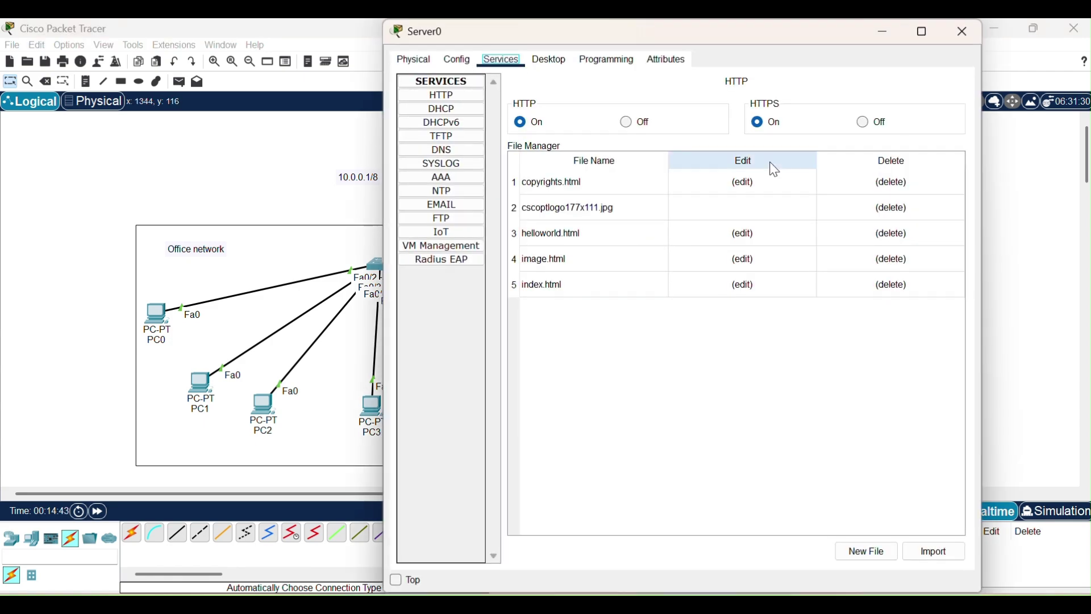
left_click_drag(796, 39, 481, 124)
left_click(139, 194)
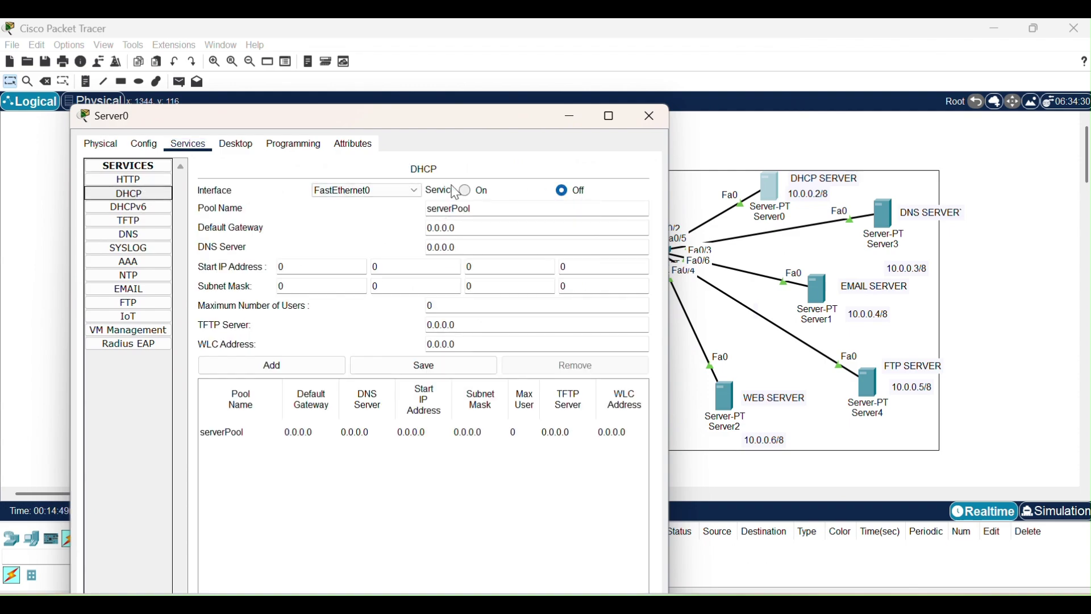
left_click(466, 191)
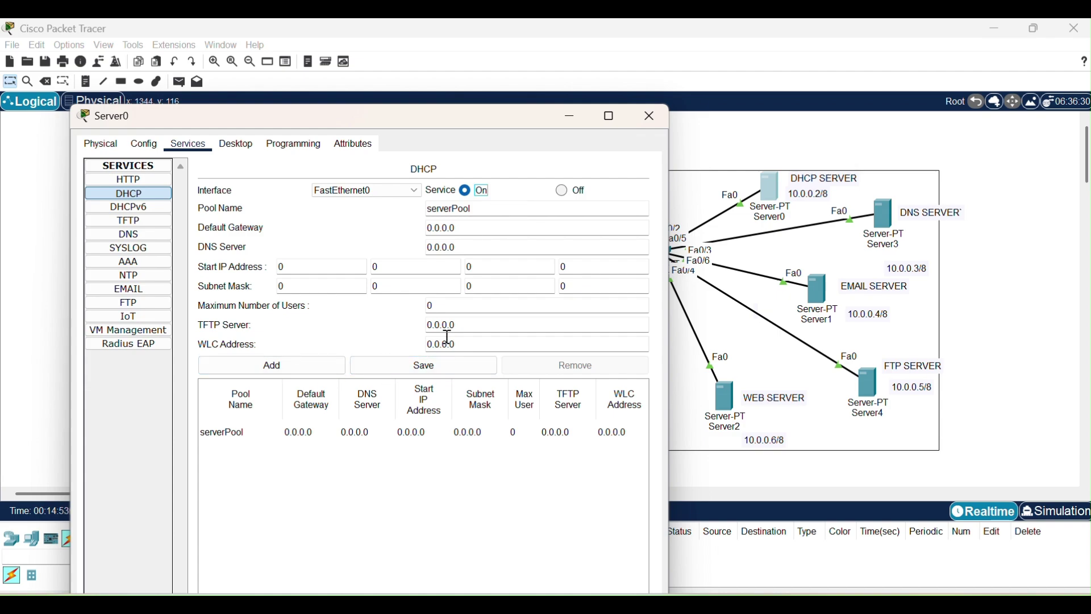
Rename the DHCP pool to office_network with gateway 10.0.0.1 and DNS server 10.0.0.3.
left_click_drag(494, 215, 397, 212)
key("BackSpace")
type("office_network")
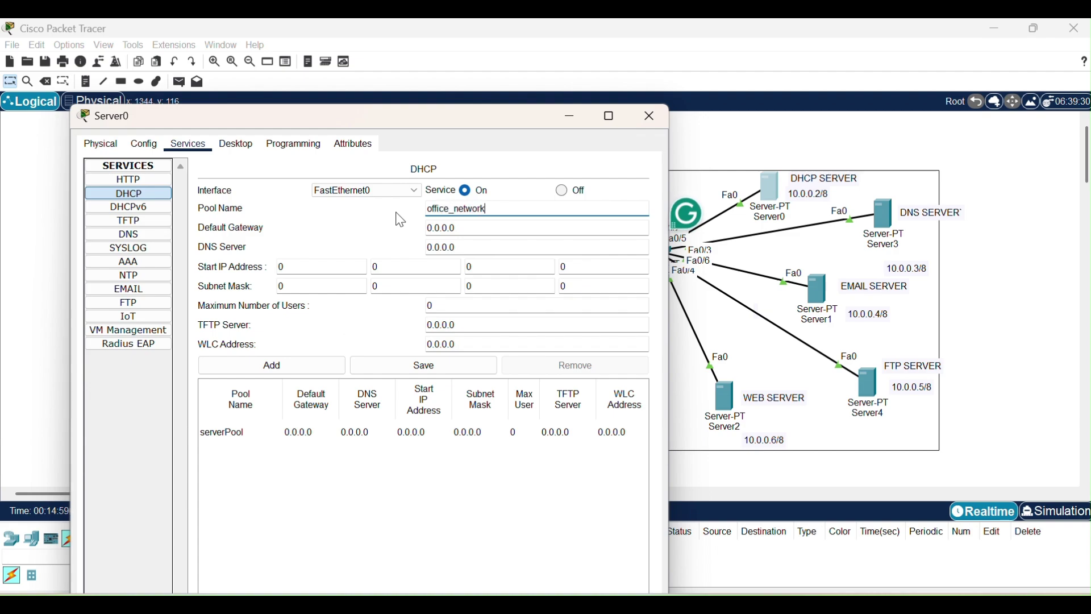
left_click(502, 230)
key("BackSpace")
key("BackSpace")
key("BackSpace")
key("BackSpace")
key("BackSpace")
key("BackSpace")
key("BackSpace")
type("10.0.0")
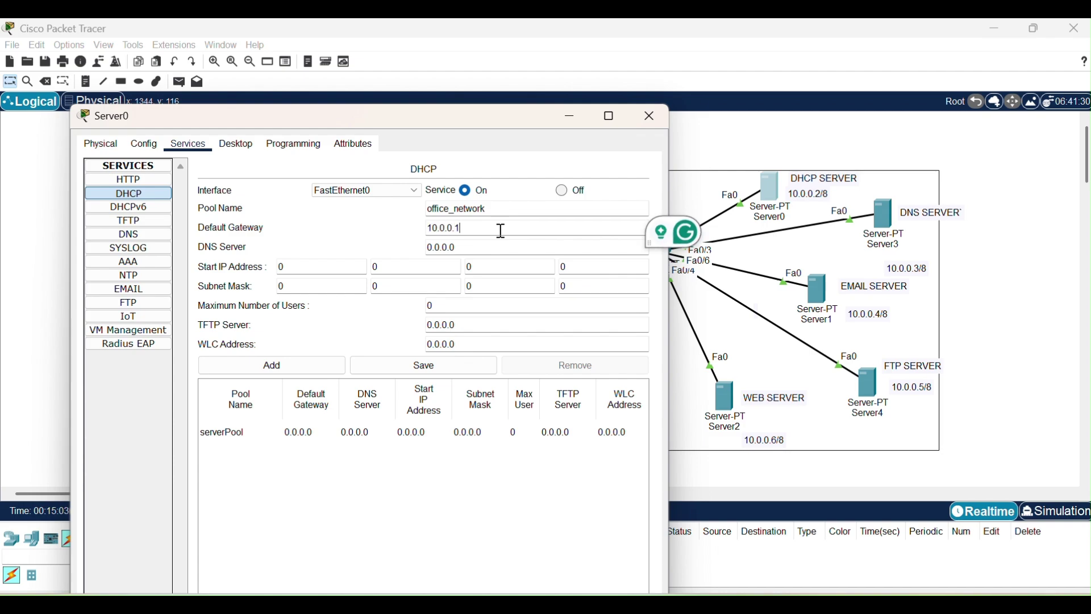
key("Tab")
key("BackSpace")
type("10.0.0")
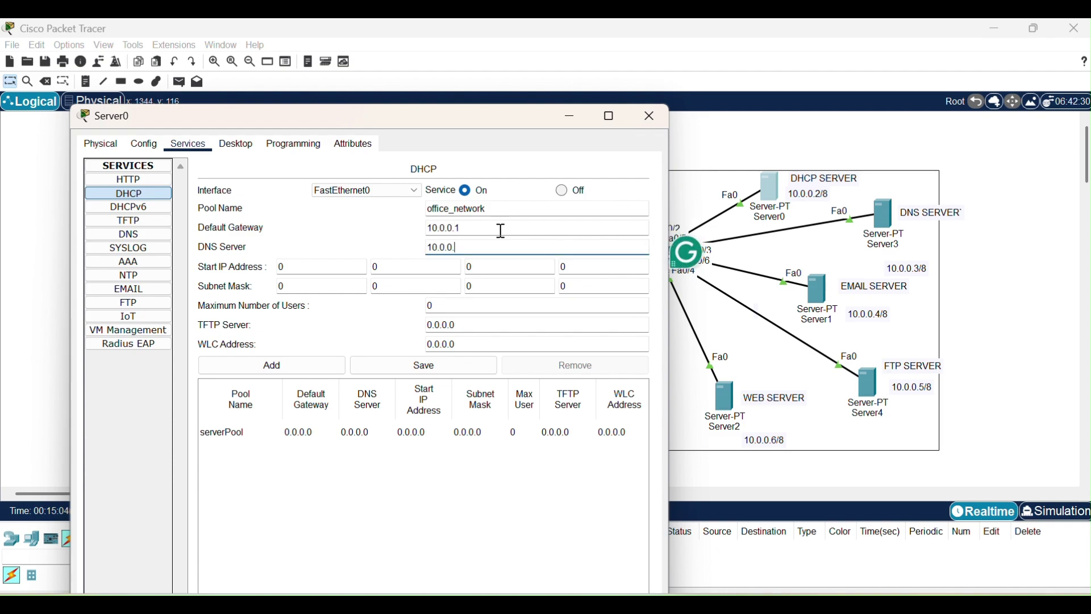
type(".3")
Set the pool's start address to 10.0.0.10 and maximum users to 100, then add and review it.
left_click(305, 267)
key("BackSpace")
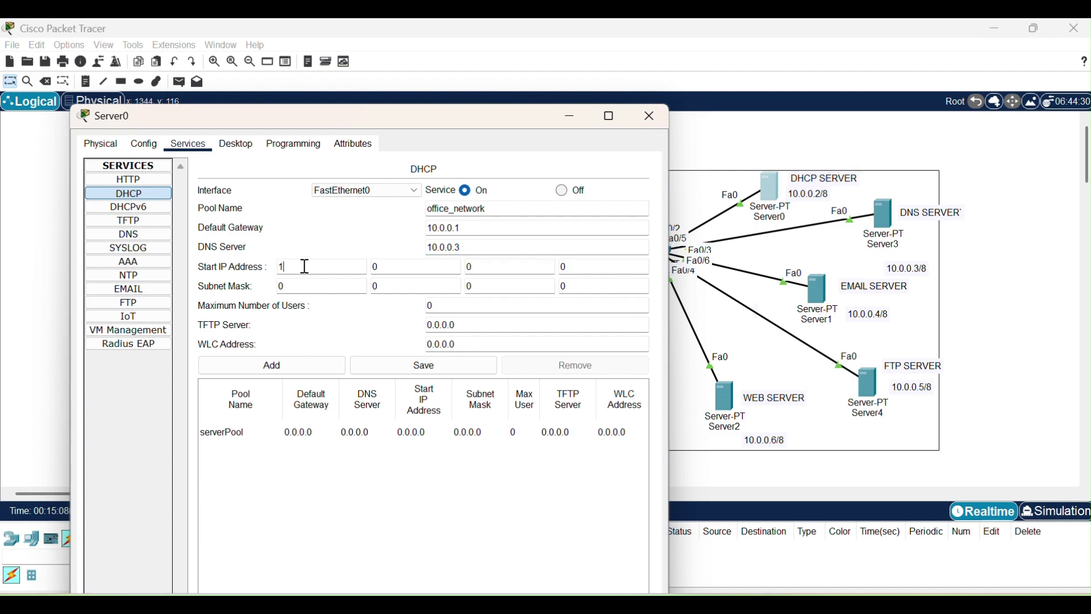
type("10")
left_click(468, 301)
key("BackSpace")
type("100")
left_click(262, 366)
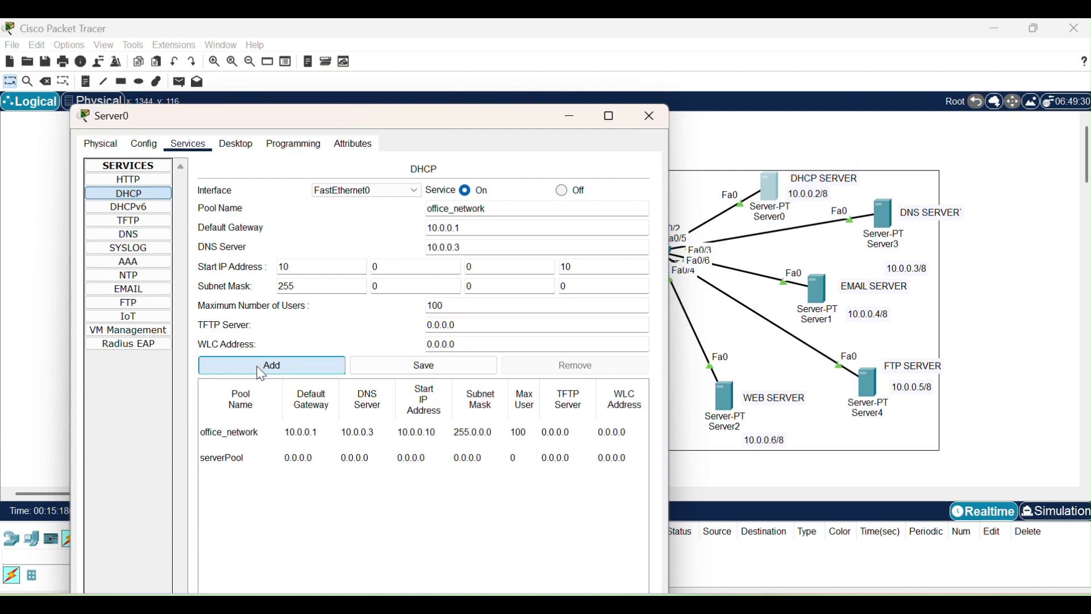
left_click(309, 437)
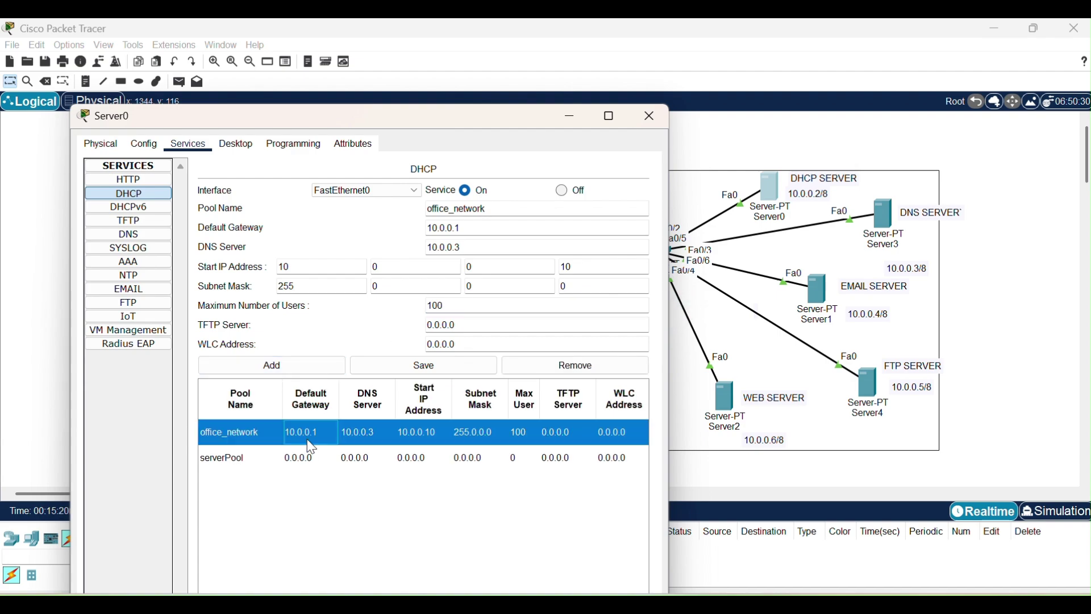
left_click(331, 454)
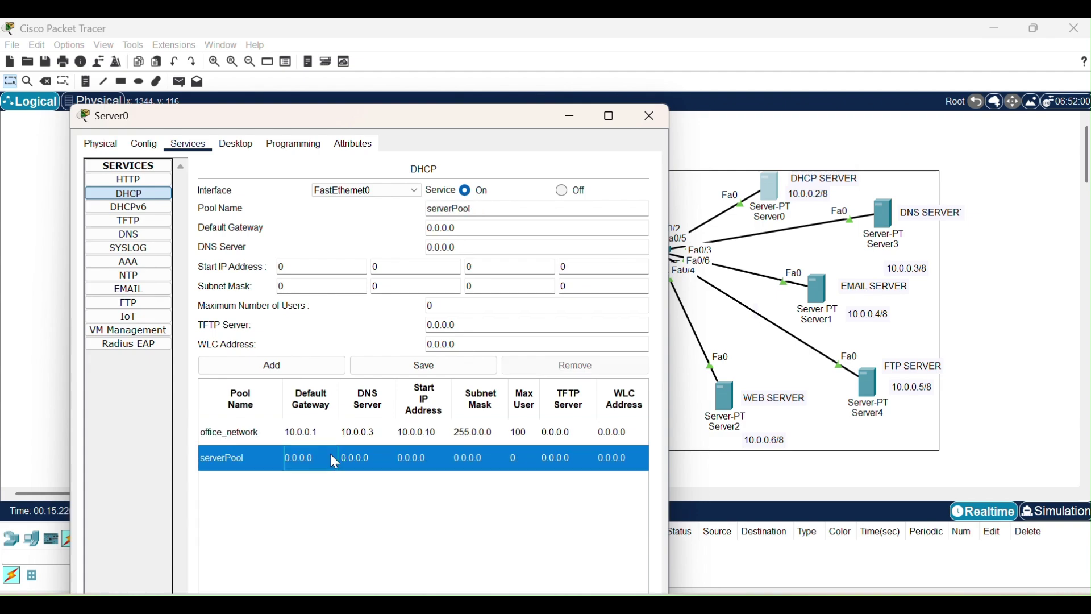
left_click(341, 435)
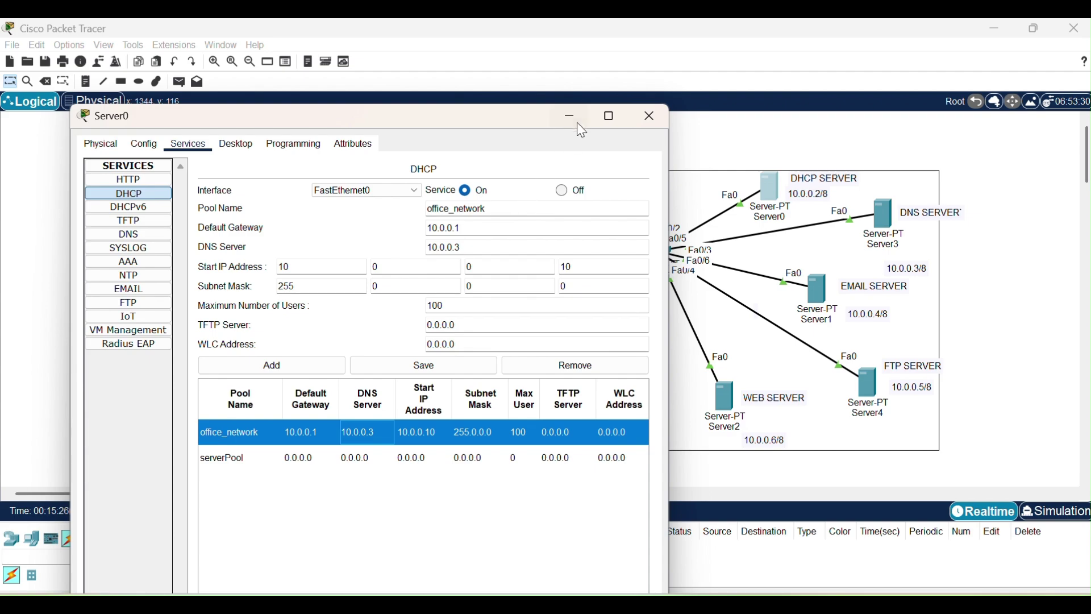
left_click(662, 118)
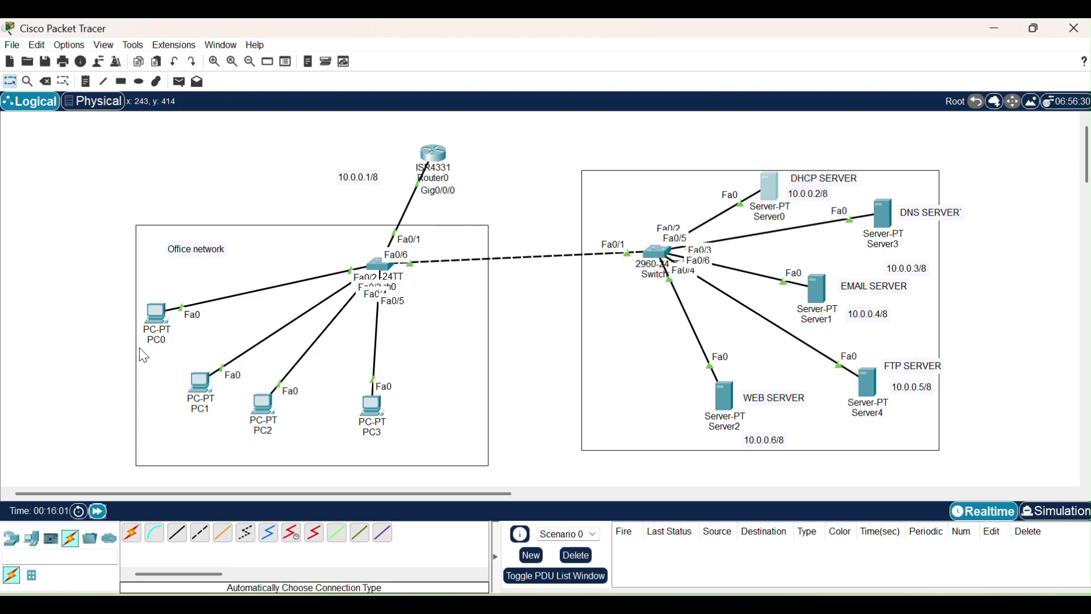
Switch PC0 to DHCP so it obtains an address from the server.
left_click(157, 316)
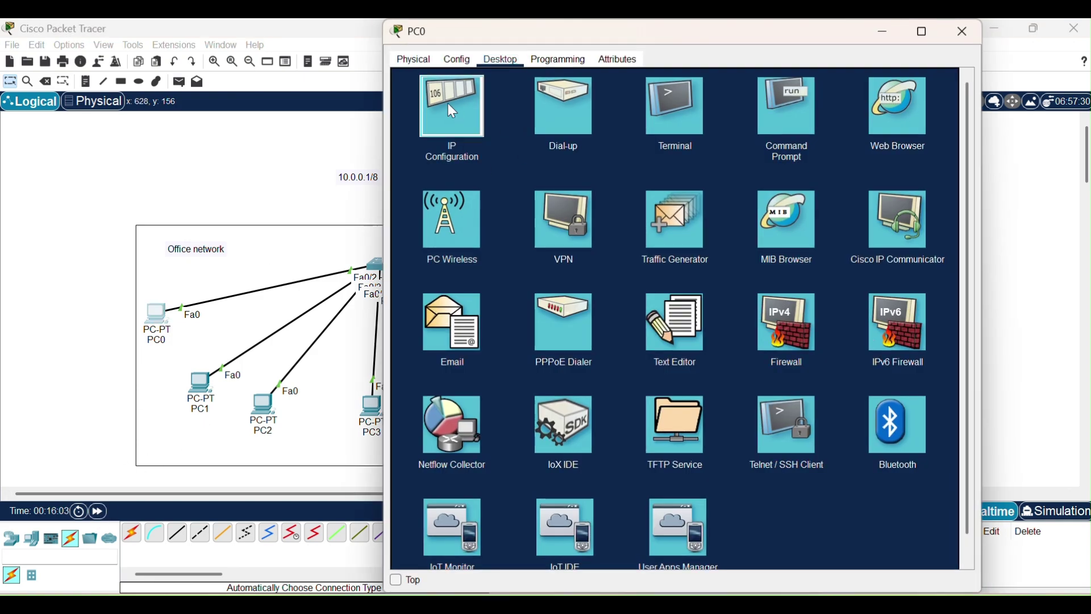
left_click(449, 105)
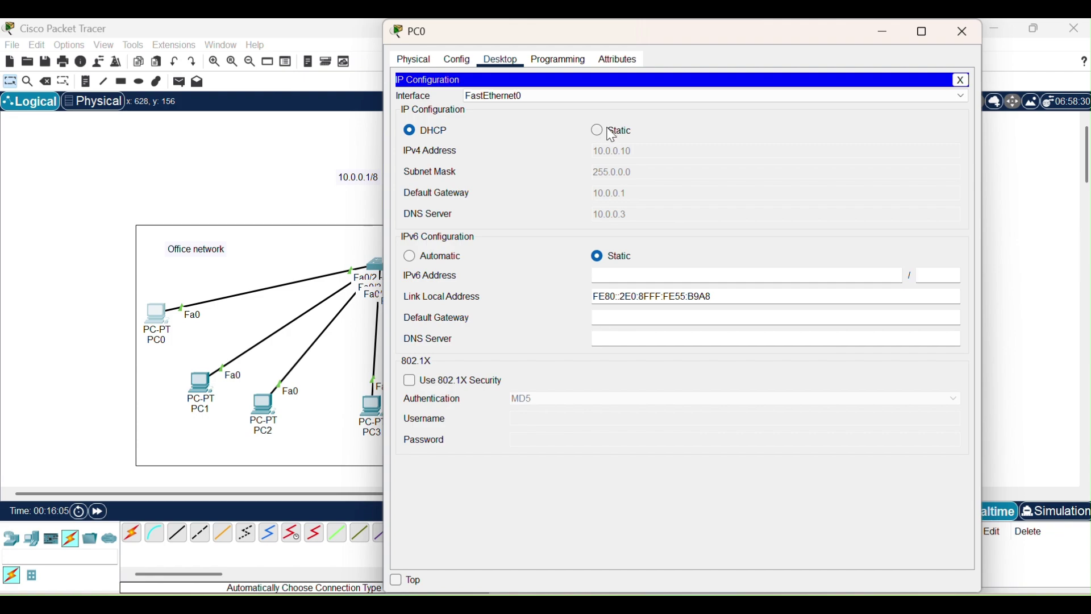
left_click(612, 133)
left_click(436, 132)
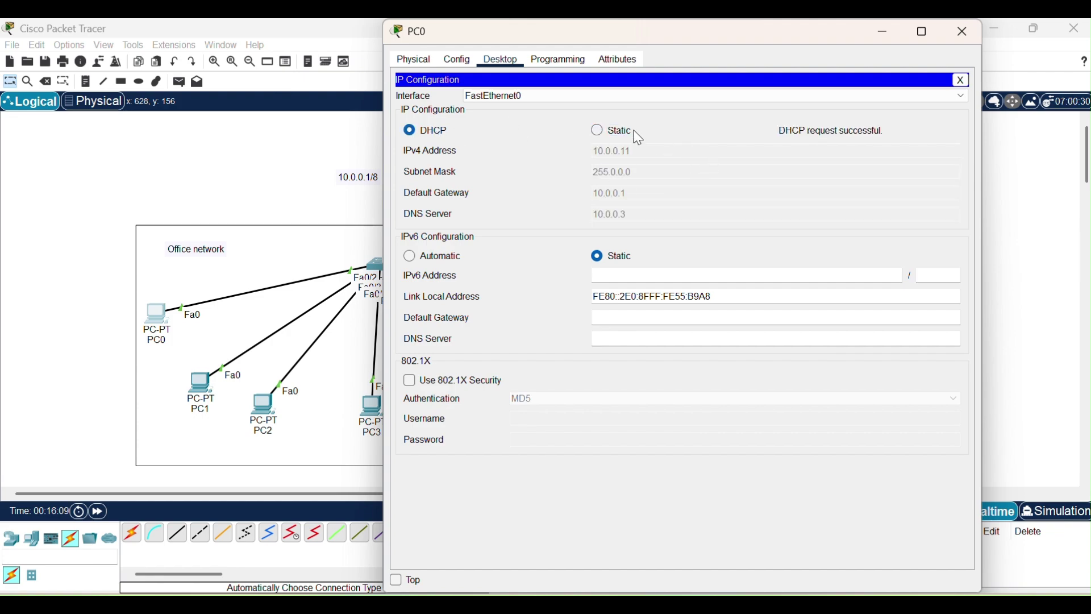
left_click(964, 31)
Switch PC1 to DHCP addressing.
left_click(202, 385)
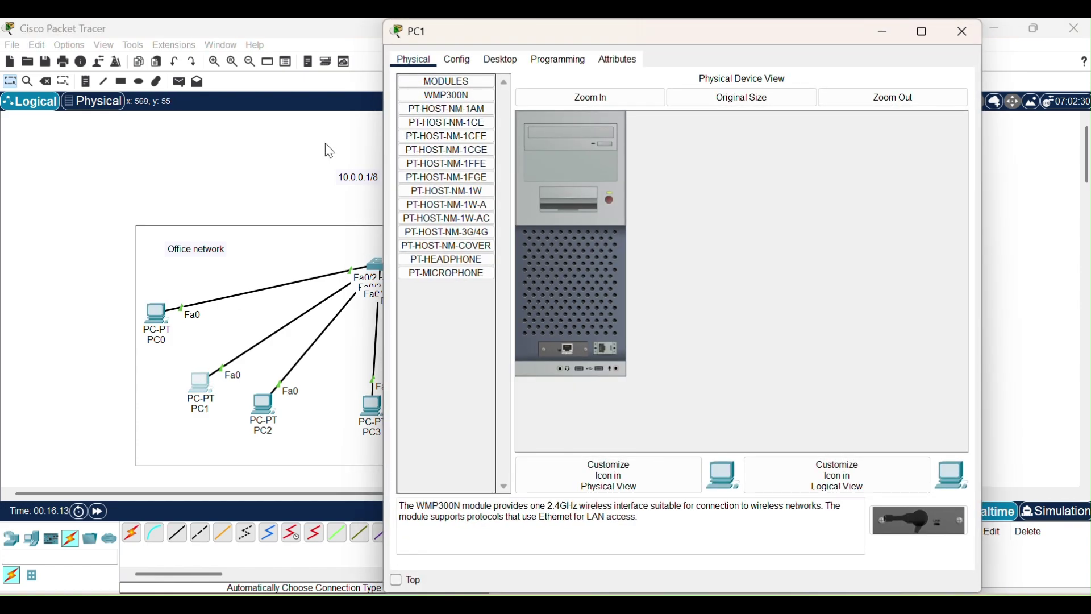
left_click_drag(694, 53, 677, 95)
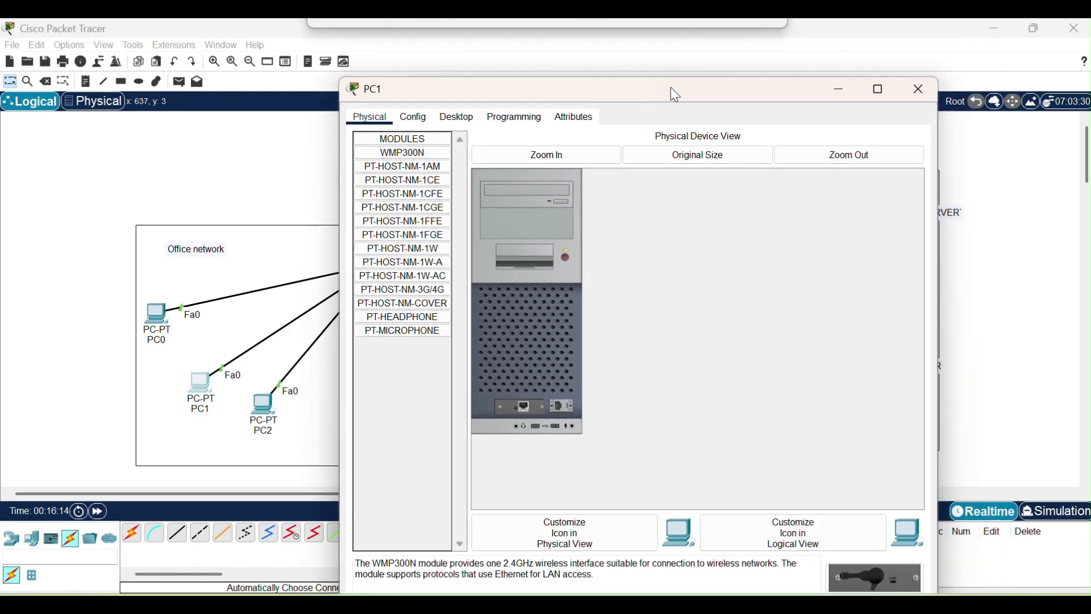
left_click(457, 117)
left_click(392, 190)
left_click(392, 189)
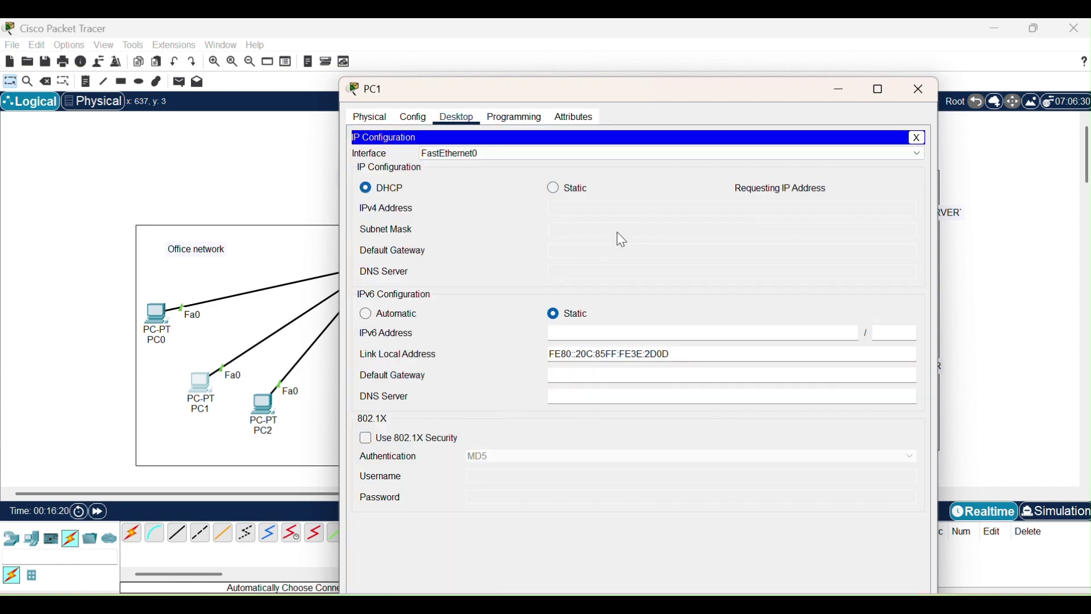
left_click(923, 89)
Switch PC2 to DHCP addressing.
left_click(263, 407)
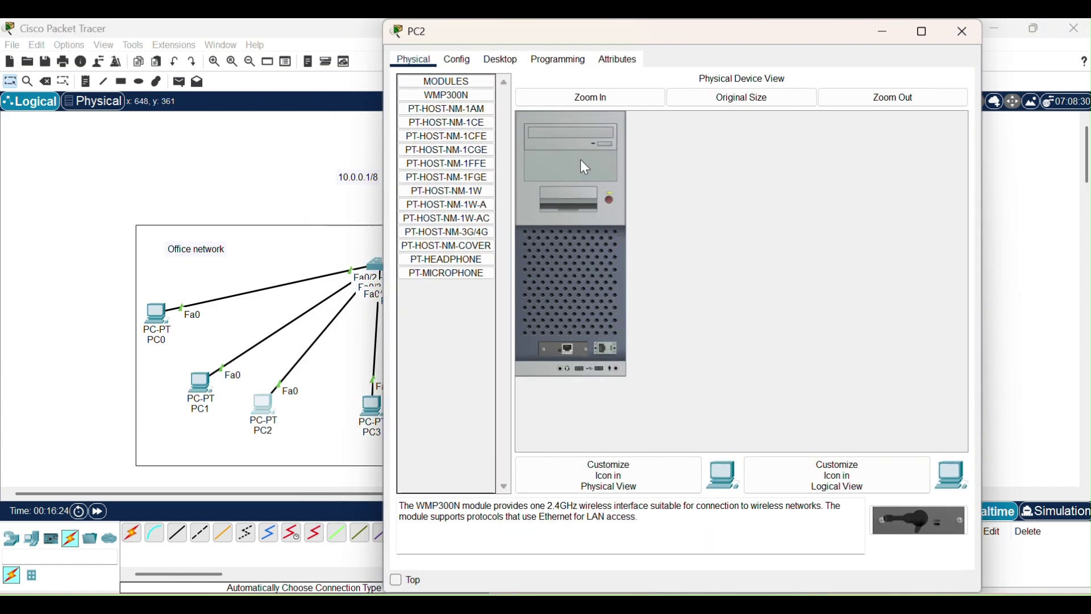
left_click_drag(682, 30, 755, 74)
left_click(577, 104)
left_click(530, 144)
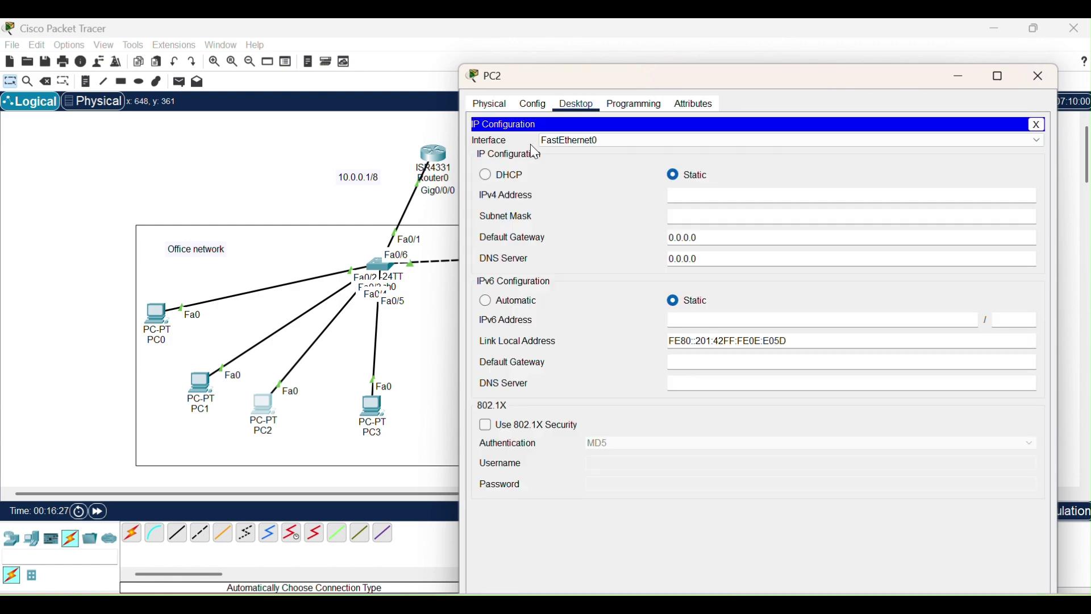
left_click(502, 178)
left_click(1038, 77)
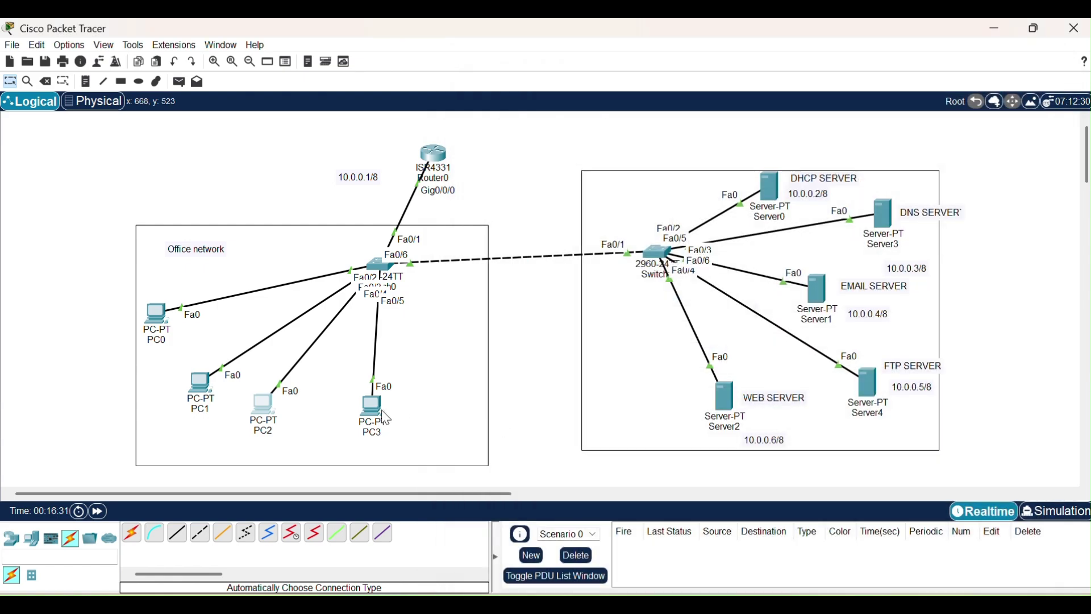
Switch PC3 to DHCP, receiving 10.0.0.14 with gateway 10.0.0.1 and DNS 10.0.0.3.
left_click(373, 412)
left_click_drag(792, 33, 861, 128)
left_click(563, 141)
left_click(520, 182)
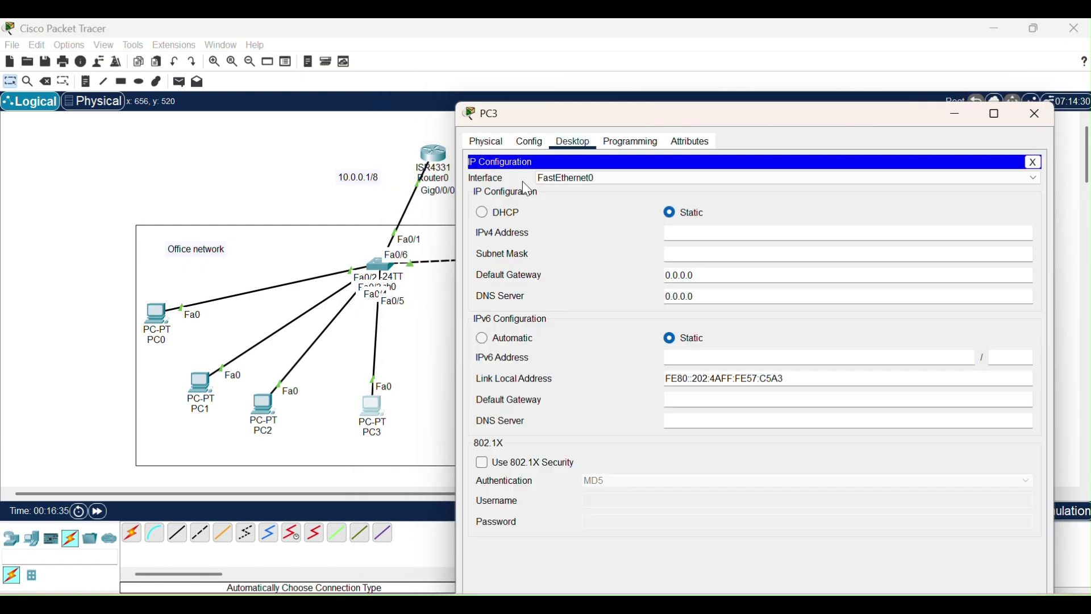
left_click(503, 214)
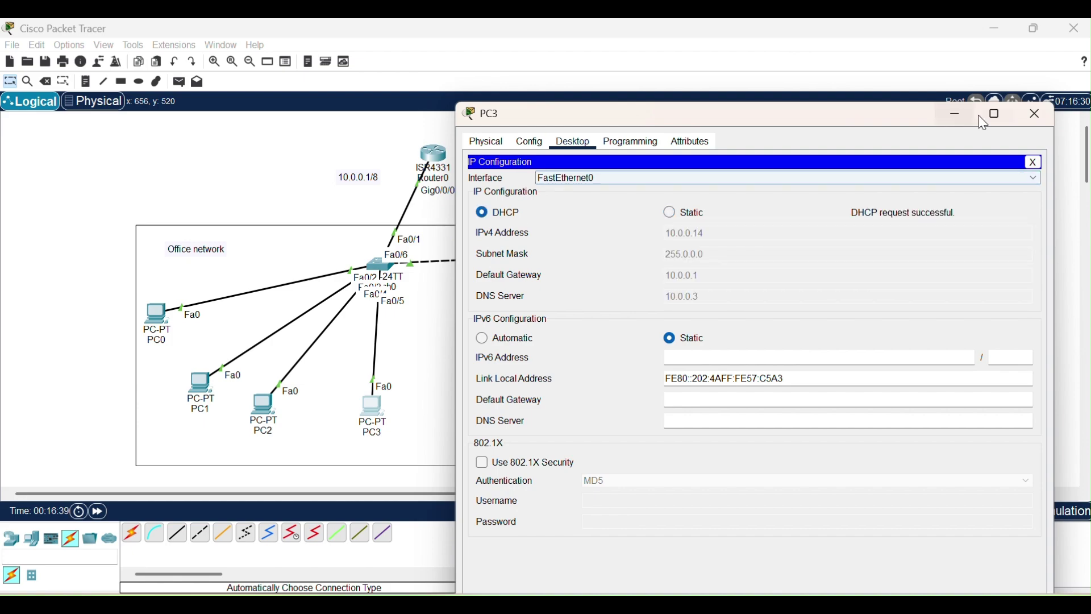
left_click(1038, 116)
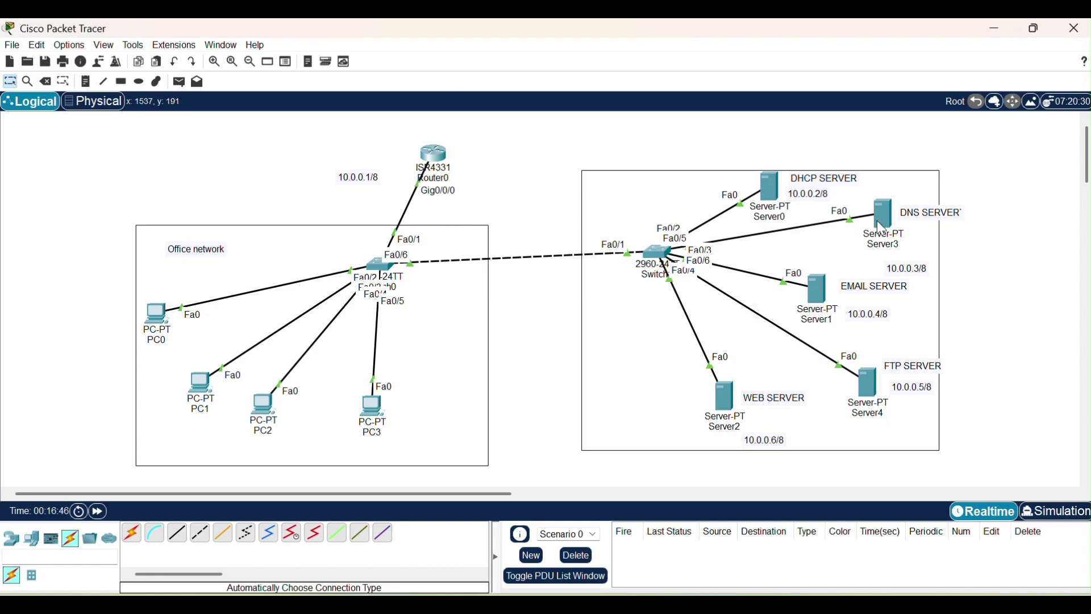
Turn Server3's DNS service on and add an A record abc.com → 10.0.0.6.
left_click(881, 226)
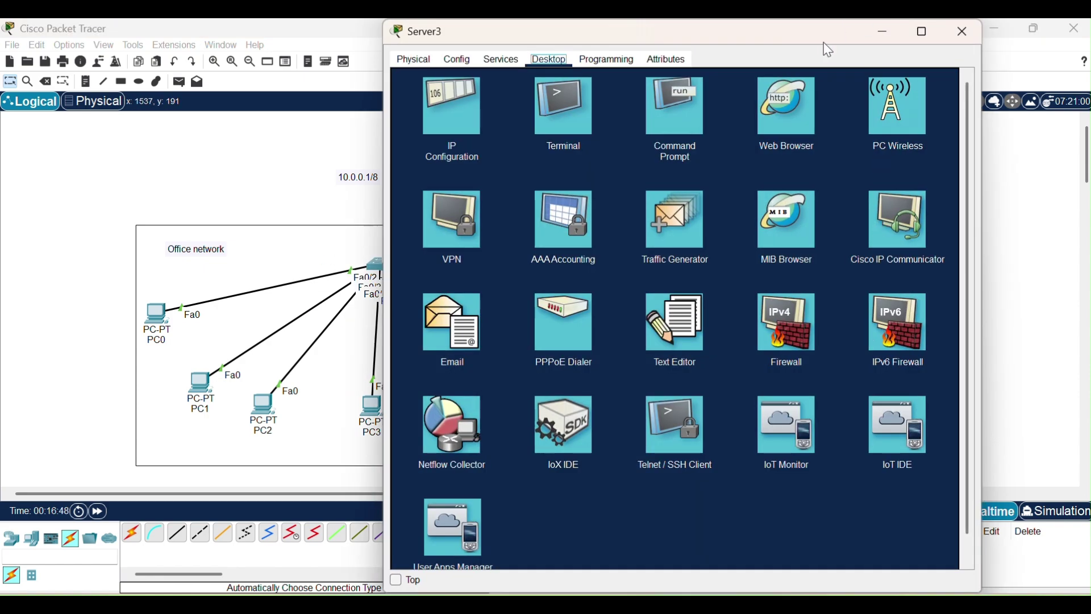
left_click_drag(823, 44, 424, 146)
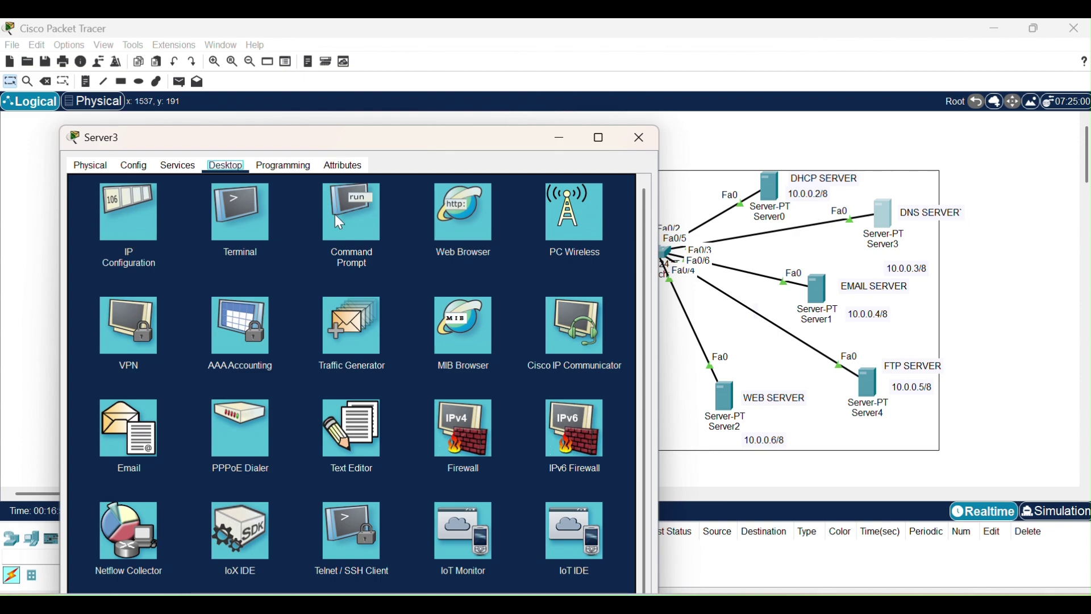
left_click(178, 167)
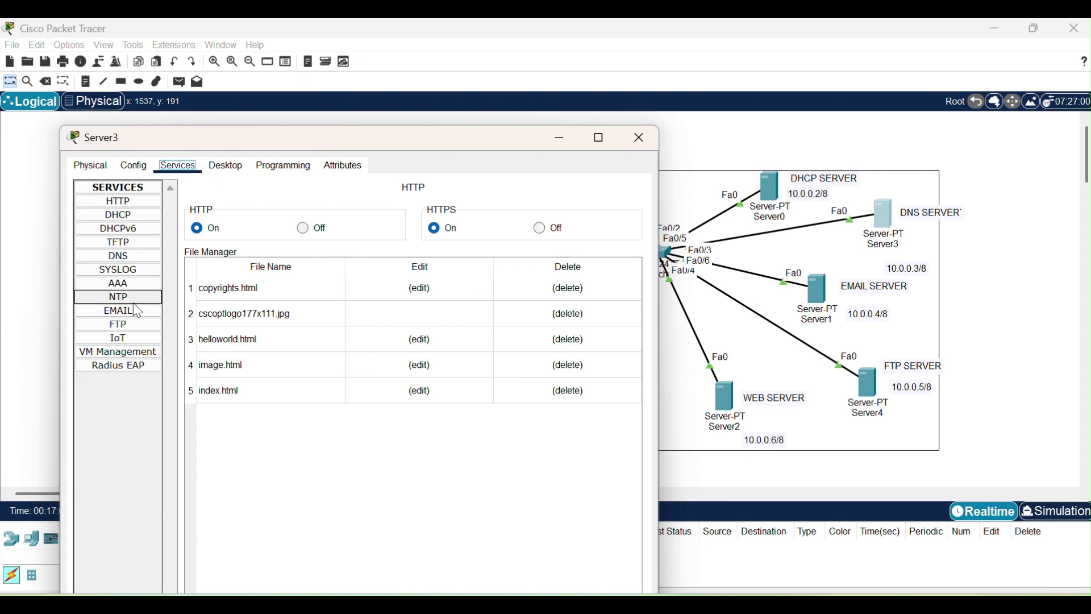
left_click(122, 260)
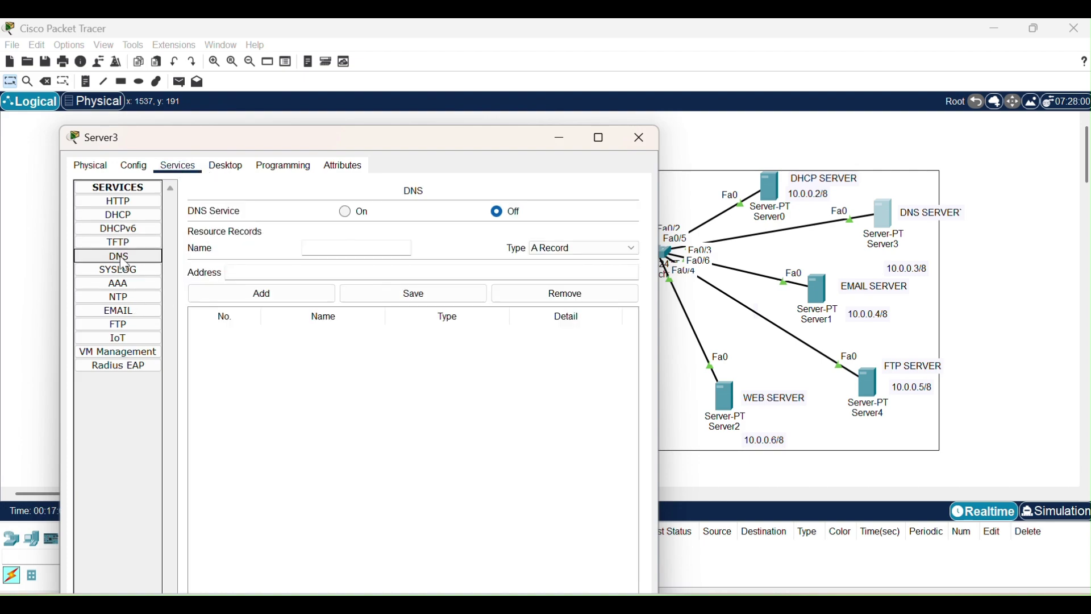
left_click(346, 216)
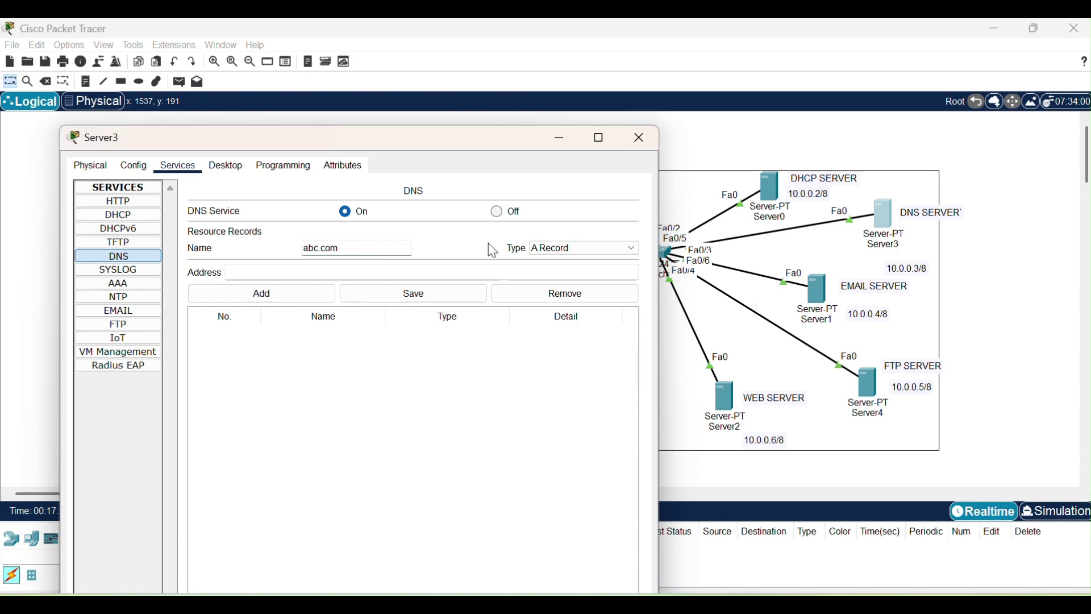
left_click(274, 277)
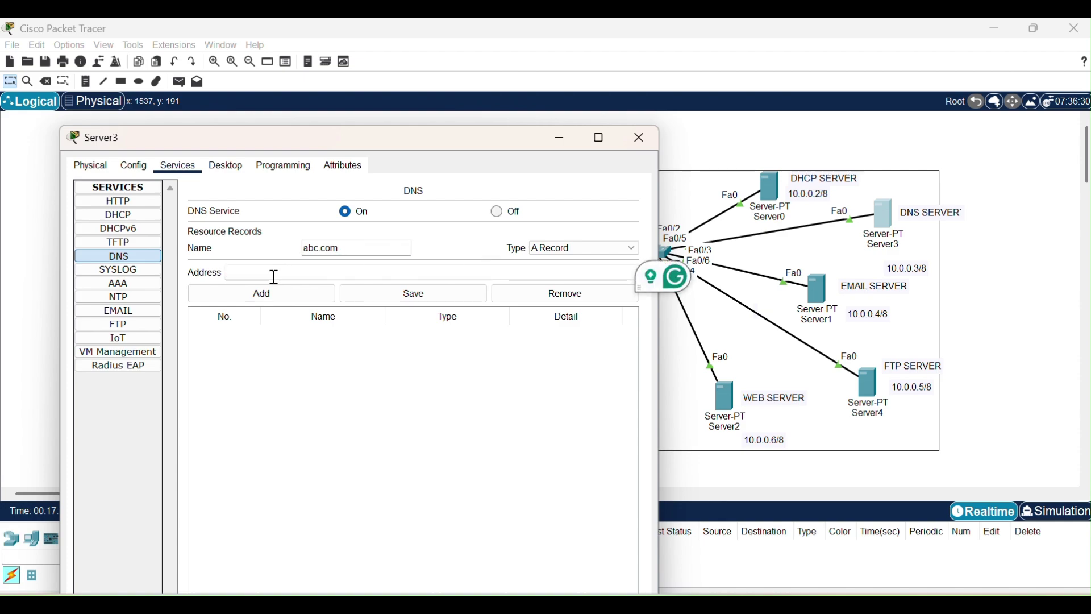
type("10.0.0.6")
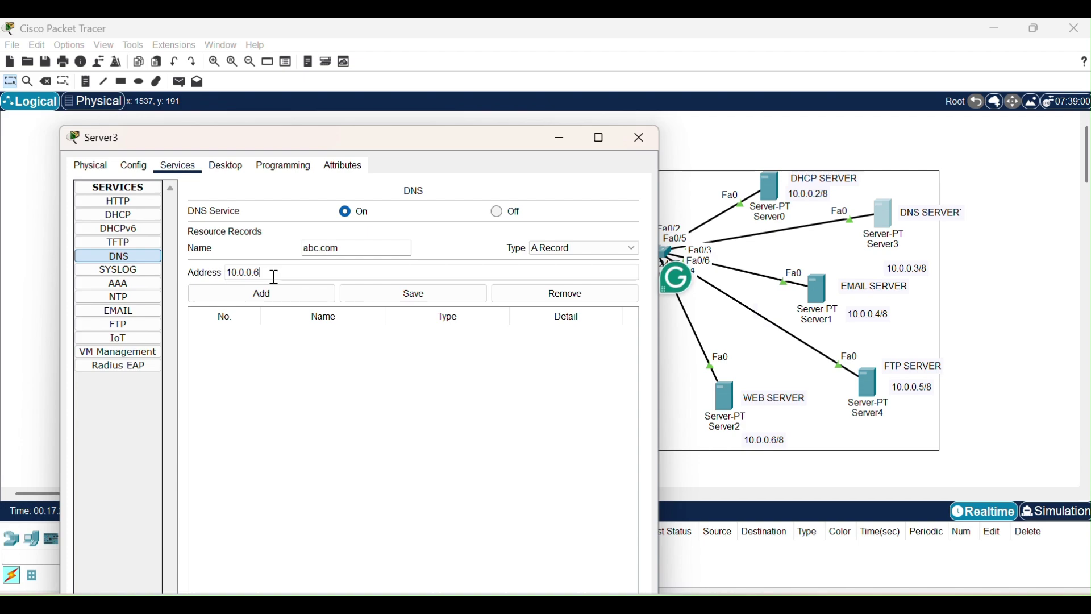
left_click(262, 296)
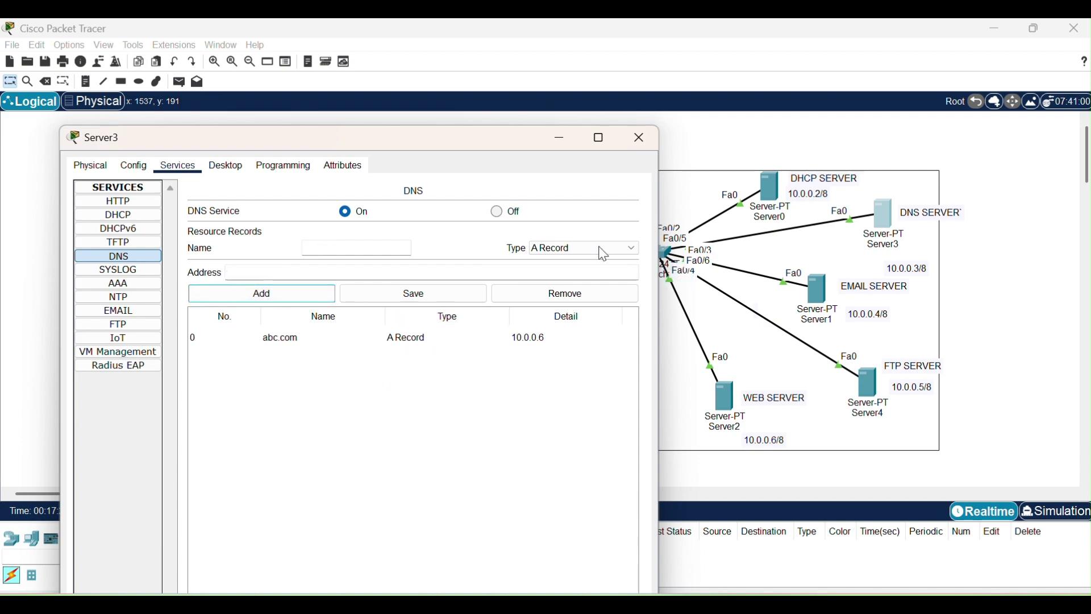
Confirm web server Server2 has HTTP and HTTPS on, reviewing its default page files.
left_click(641, 141)
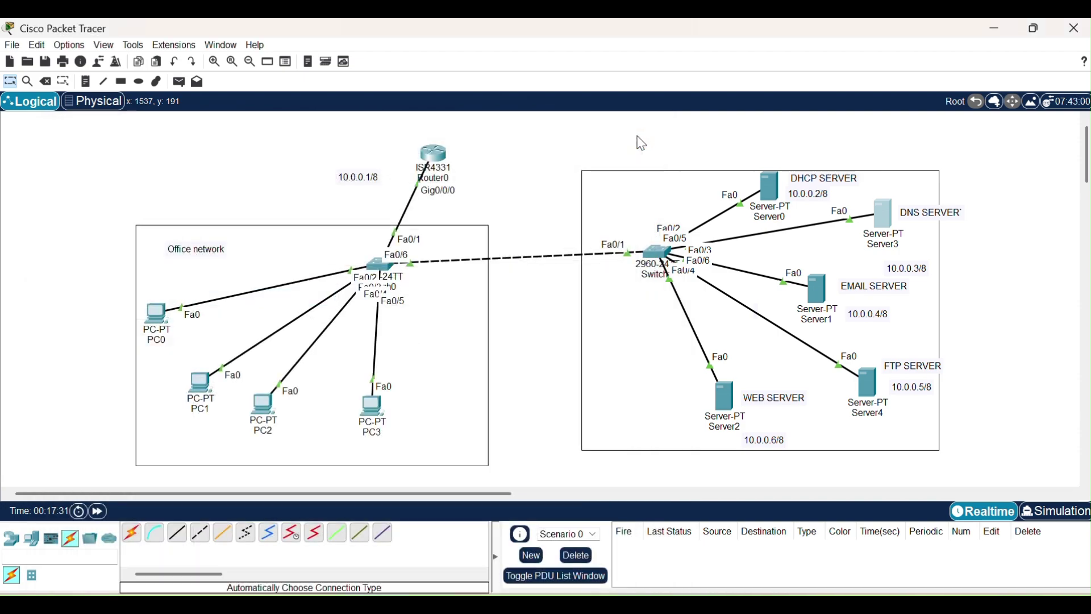
mouse_move(826, 291)
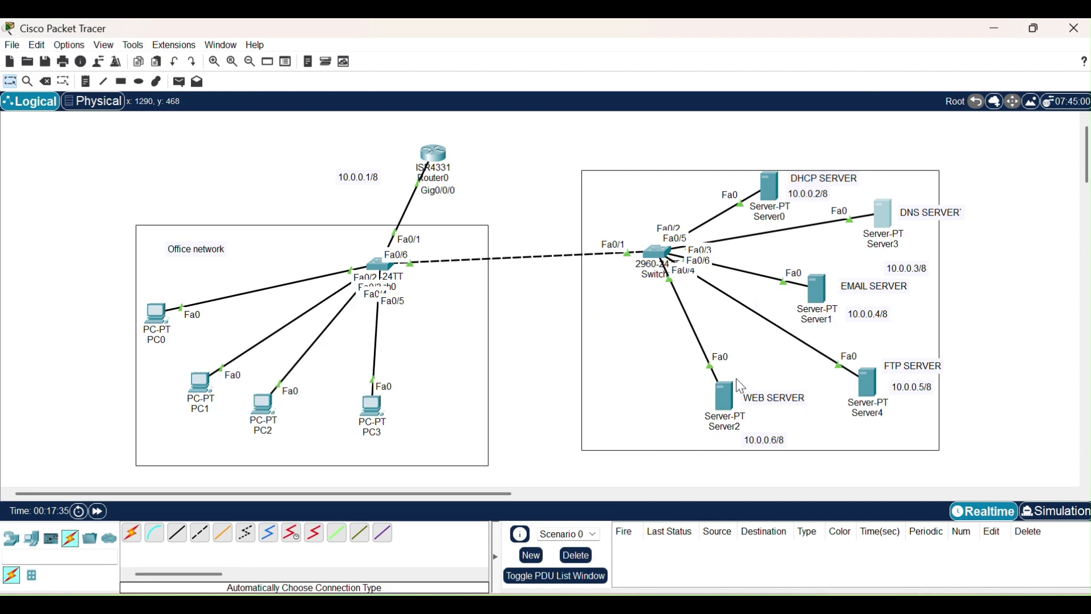
left_click(728, 398)
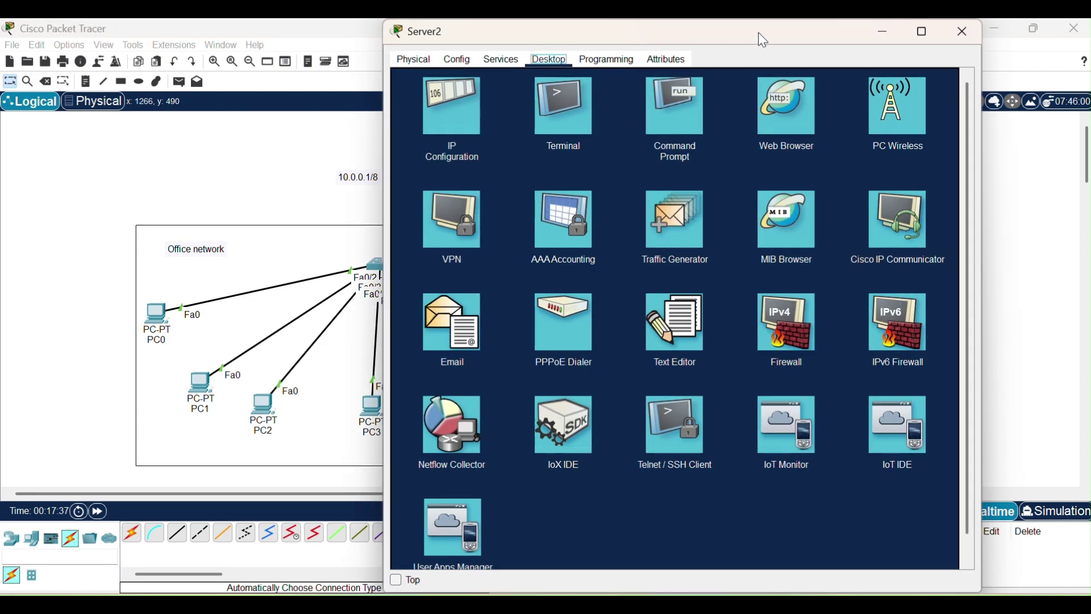
left_click_drag(765, 39, 551, 126)
left_click(297, 152)
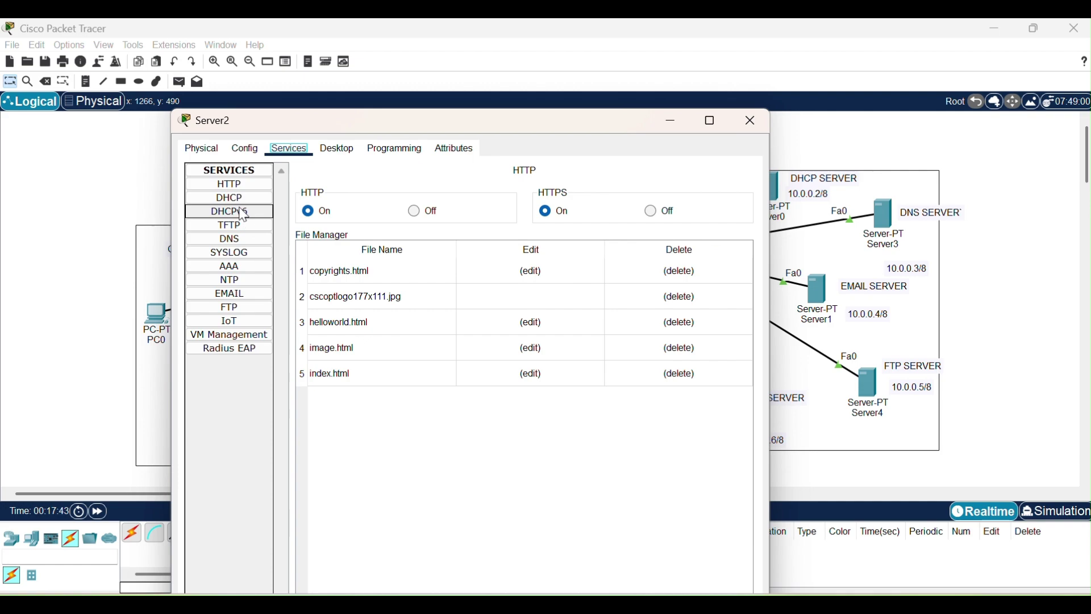
left_click(234, 188)
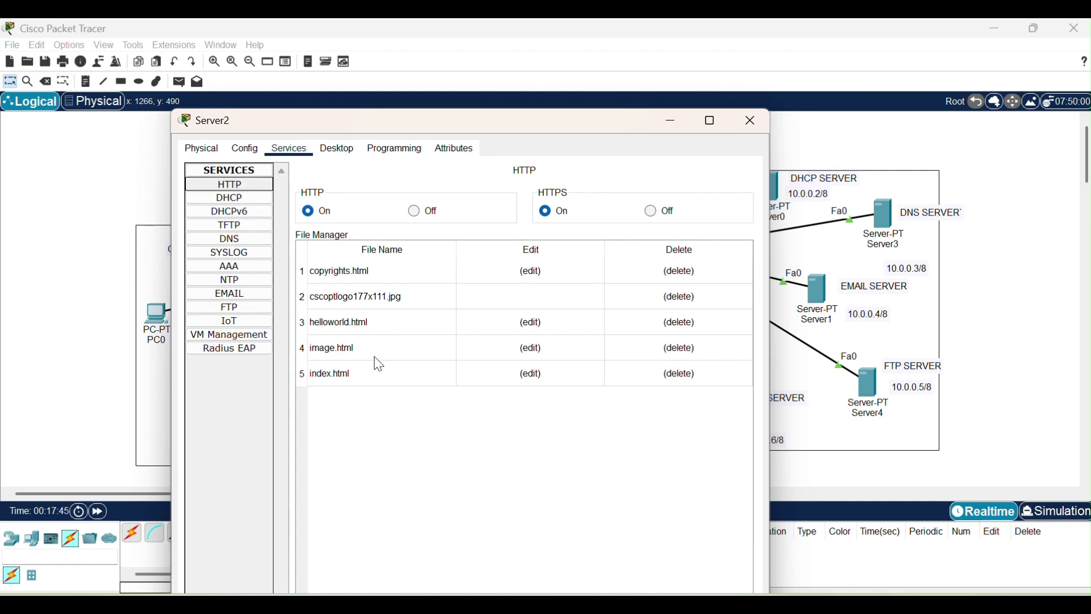
left_click(746, 136)
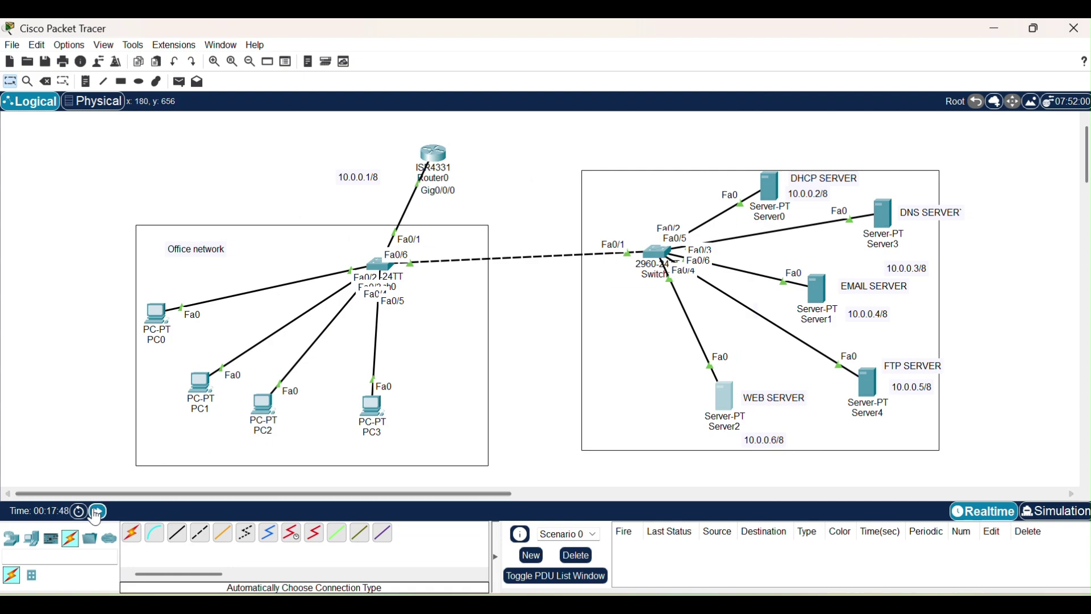
From PC1's command prompt, ping abc.com and nslookup it, resolving 10.0.0.6 via 10.0.0.3.
left_click(200, 386)
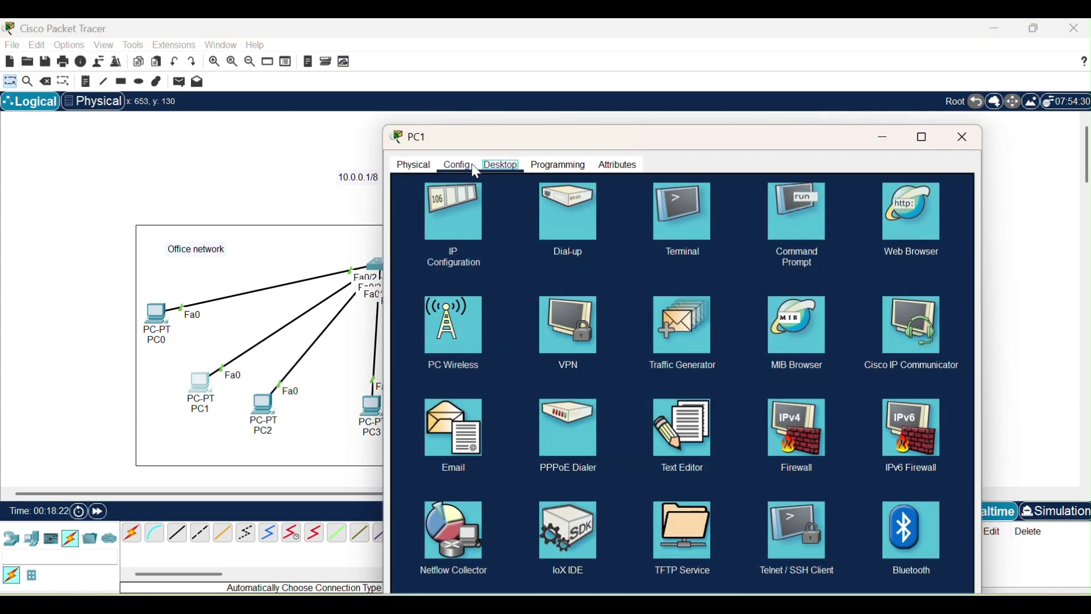
left_click(796, 212)
type("ping abc.com")
key("Return")
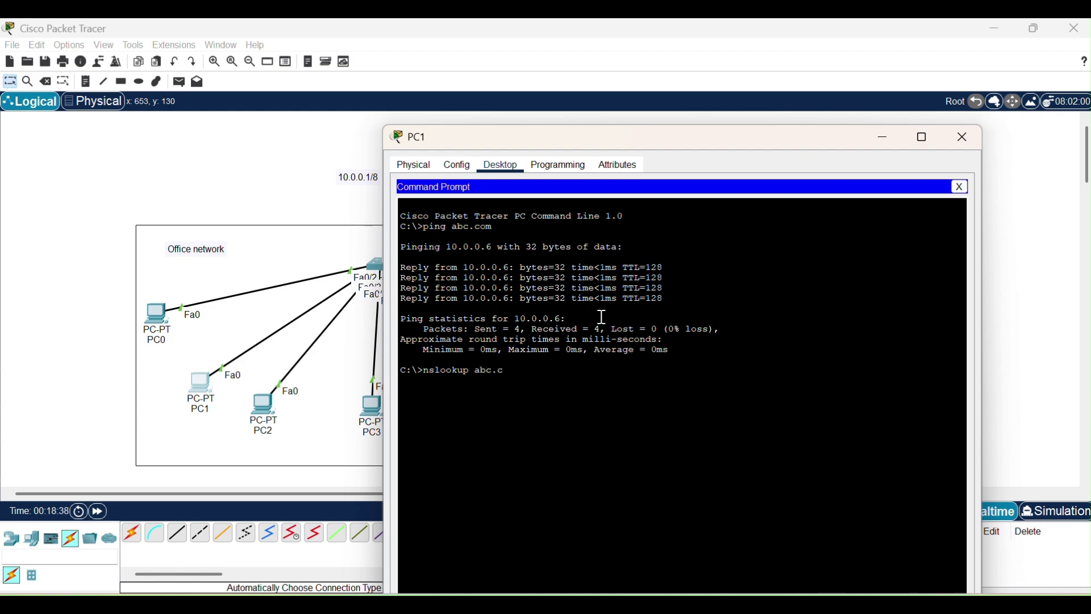
key("Return")
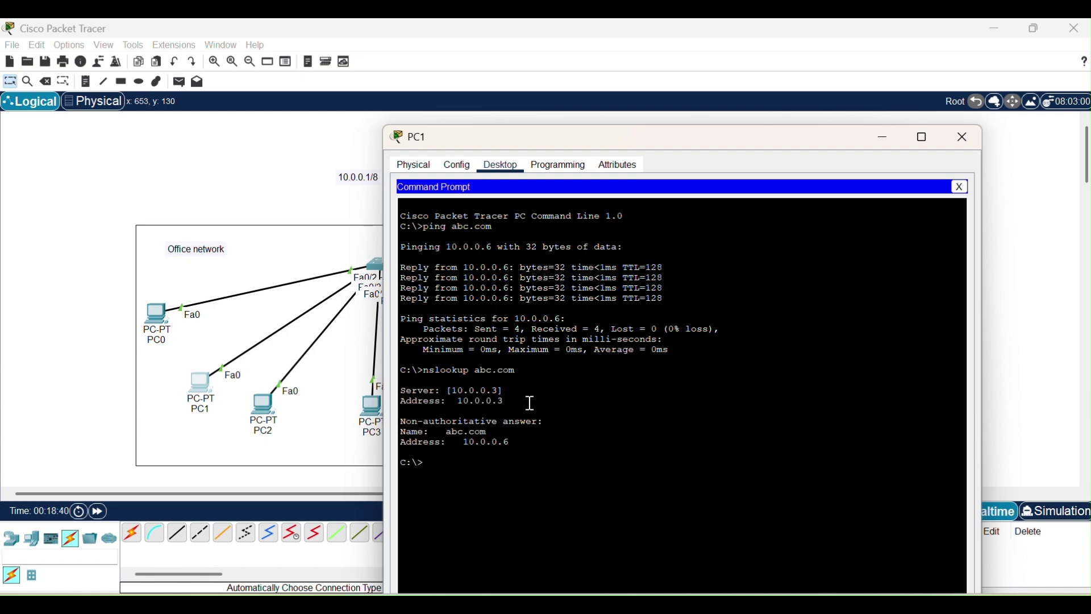
left_click_drag(521, 441, 459, 438)
left_click(689, 347)
left_click(967, 134)
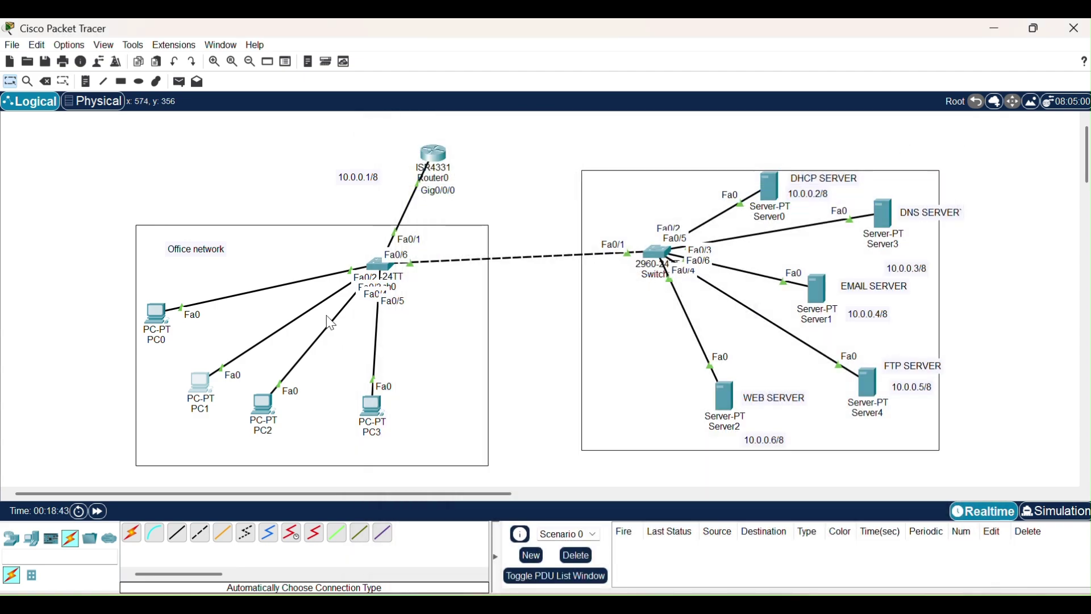
left_click(201, 388)
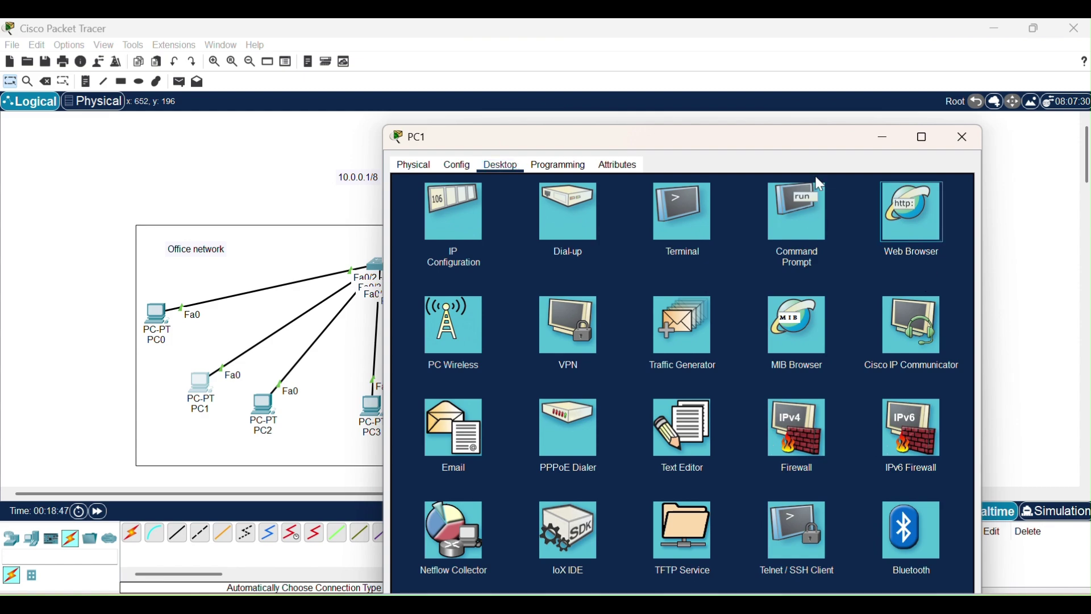
left_click(914, 191)
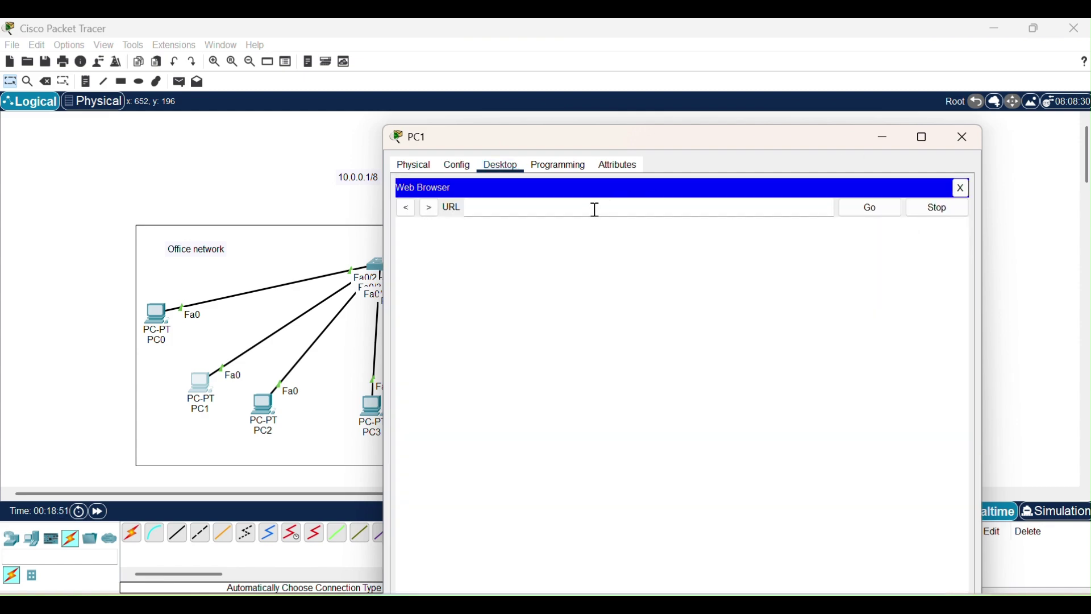
type("http://abc")
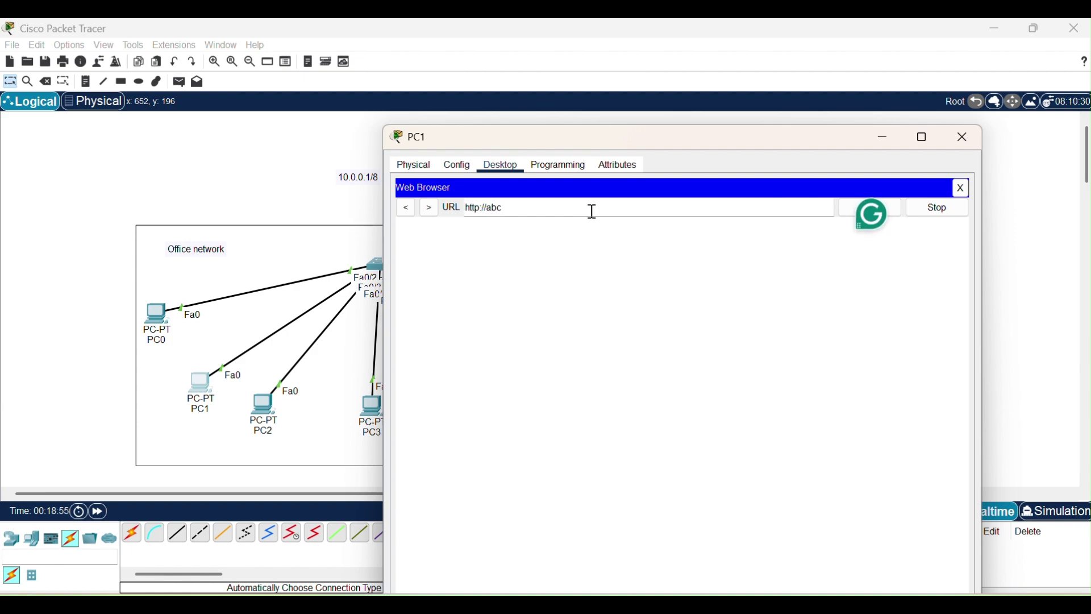
type(".com")
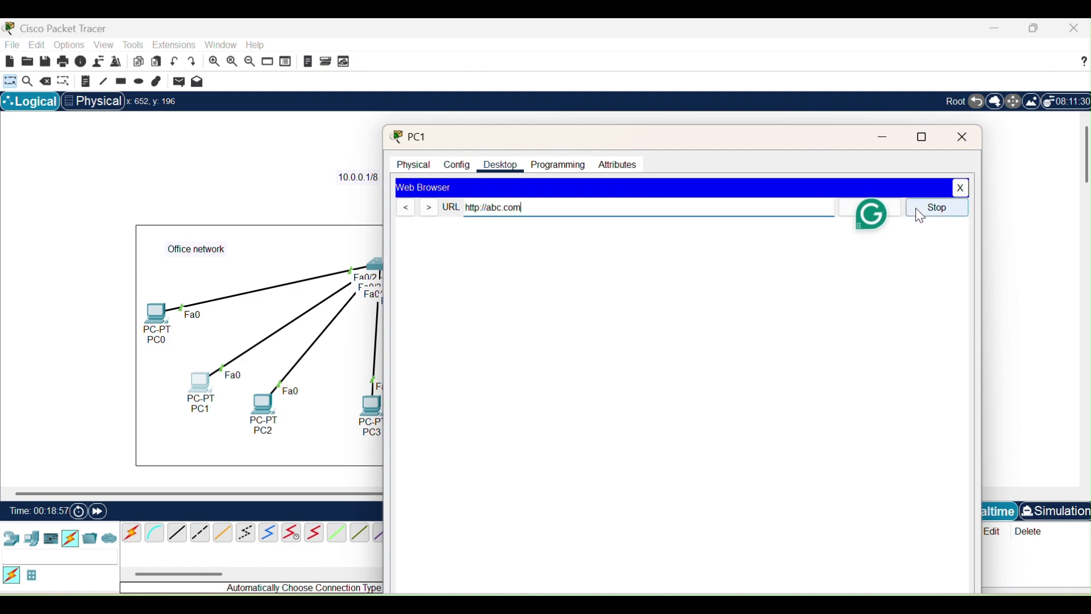
left_click(894, 208)
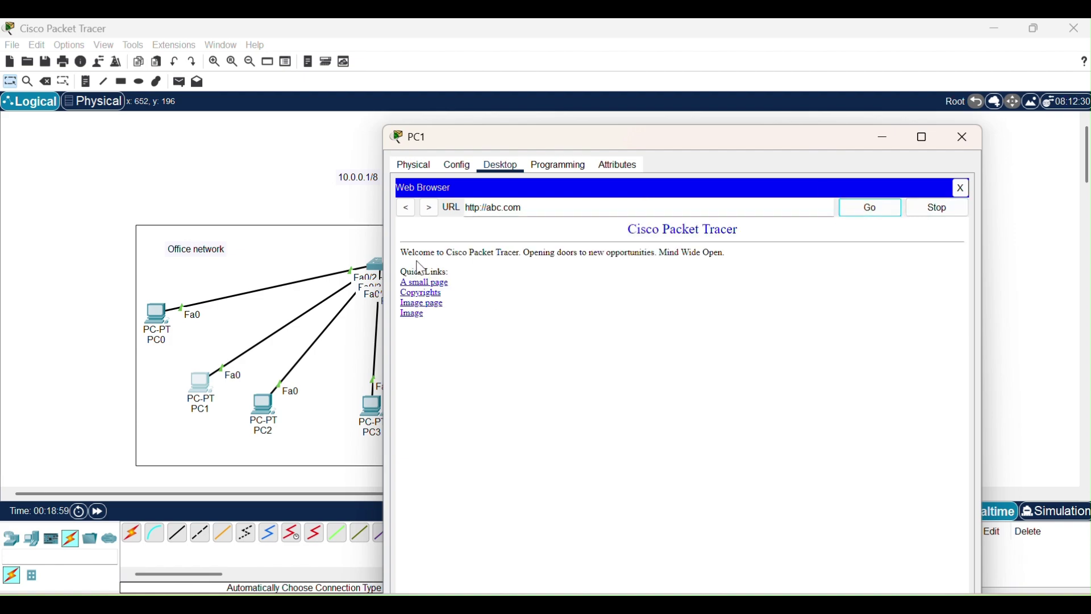
left_click_drag(407, 251, 523, 330)
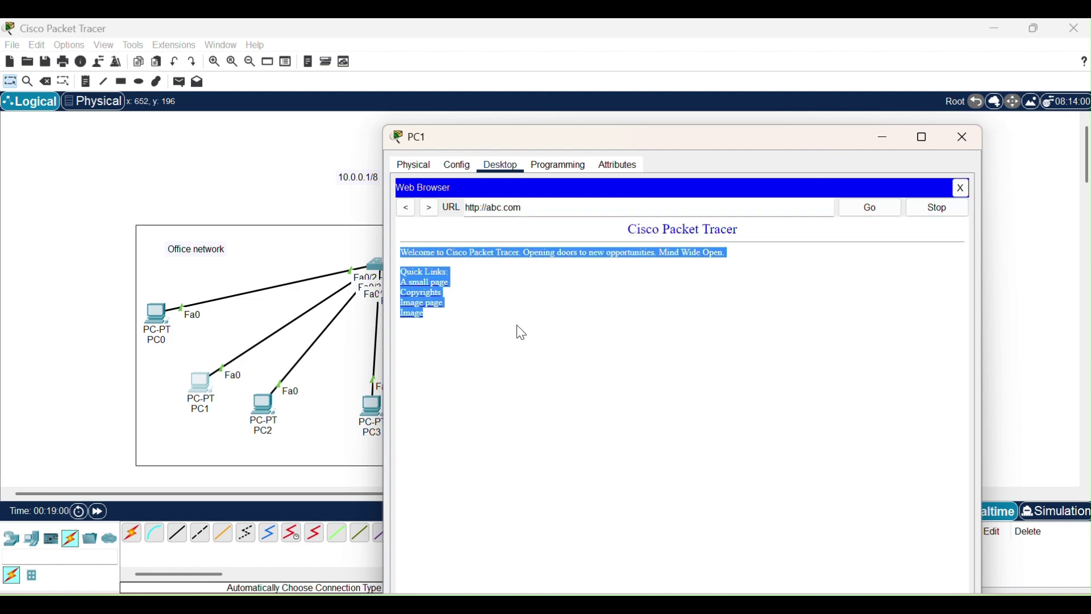
left_click(596, 322)
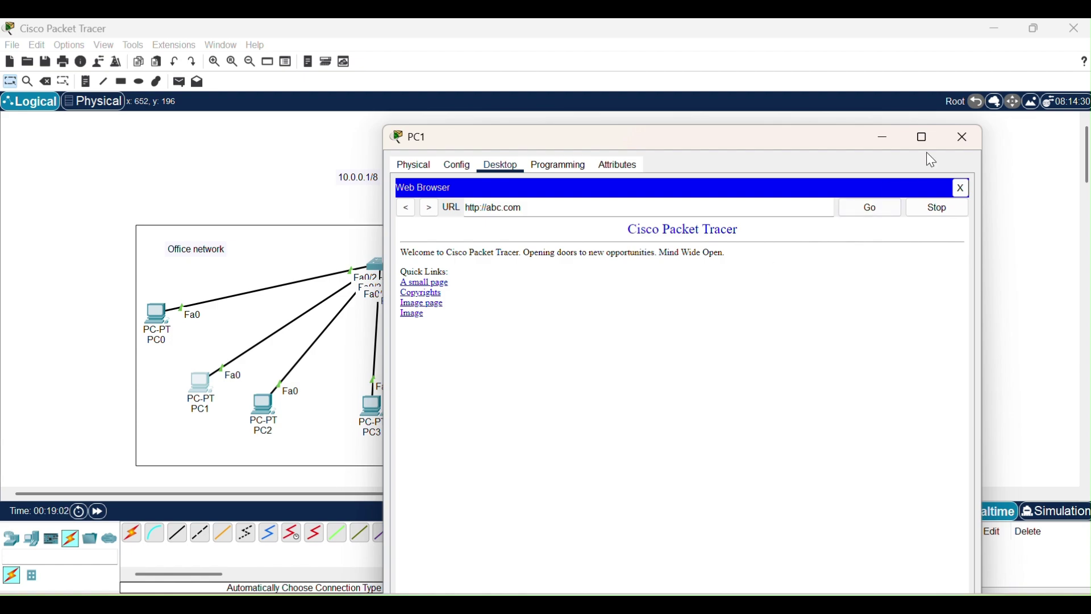
left_click(966, 138)
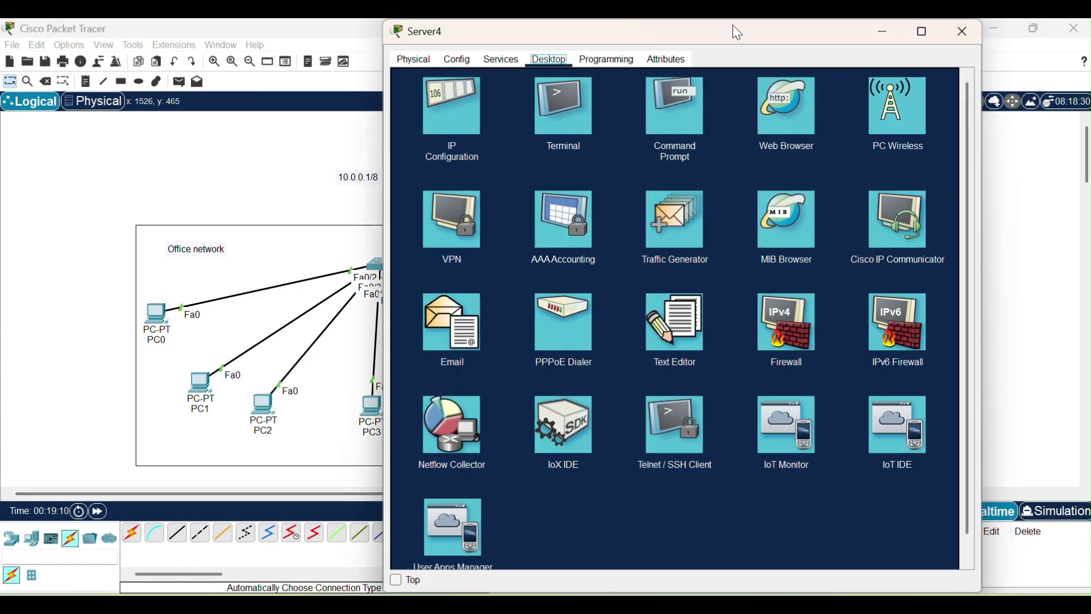
Remove the default cisco user from Server4's FTP service.
left_click_drag(739, 32, 619, 120)
left_click(384, 149)
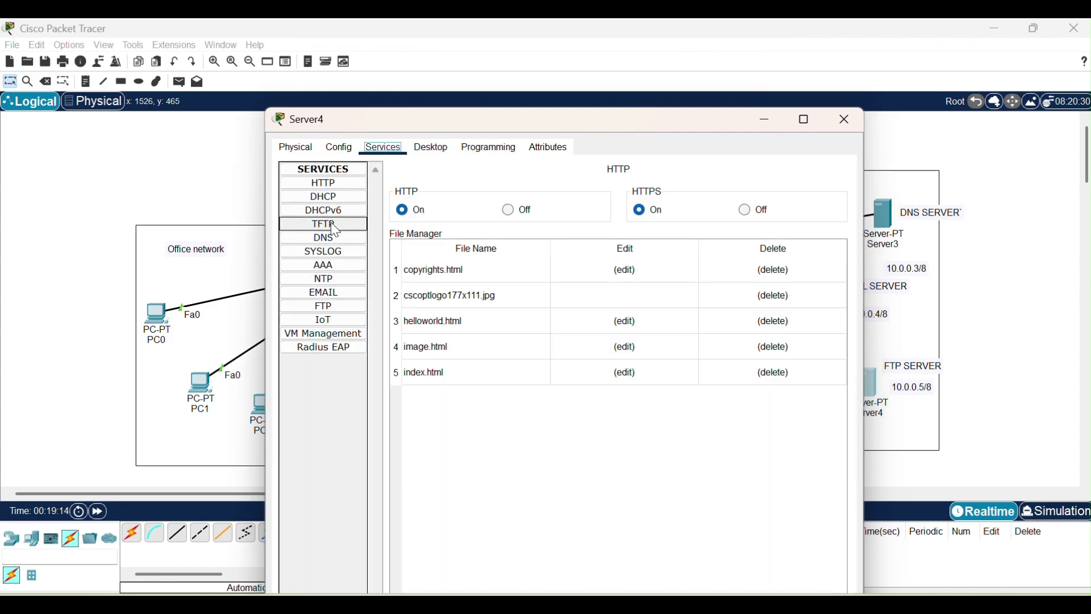
left_click(328, 307)
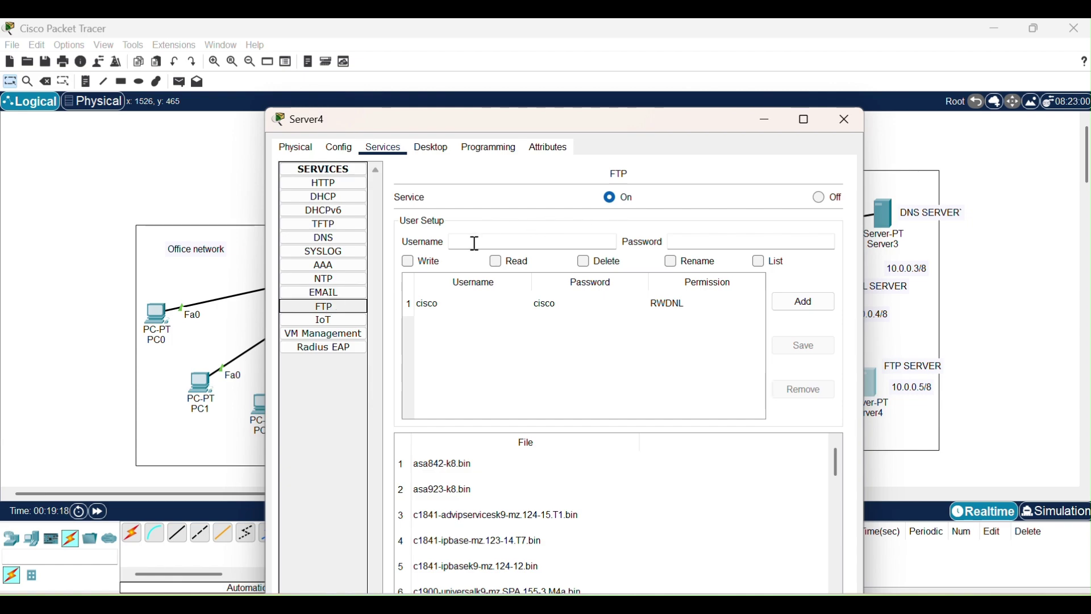
left_click(570, 309)
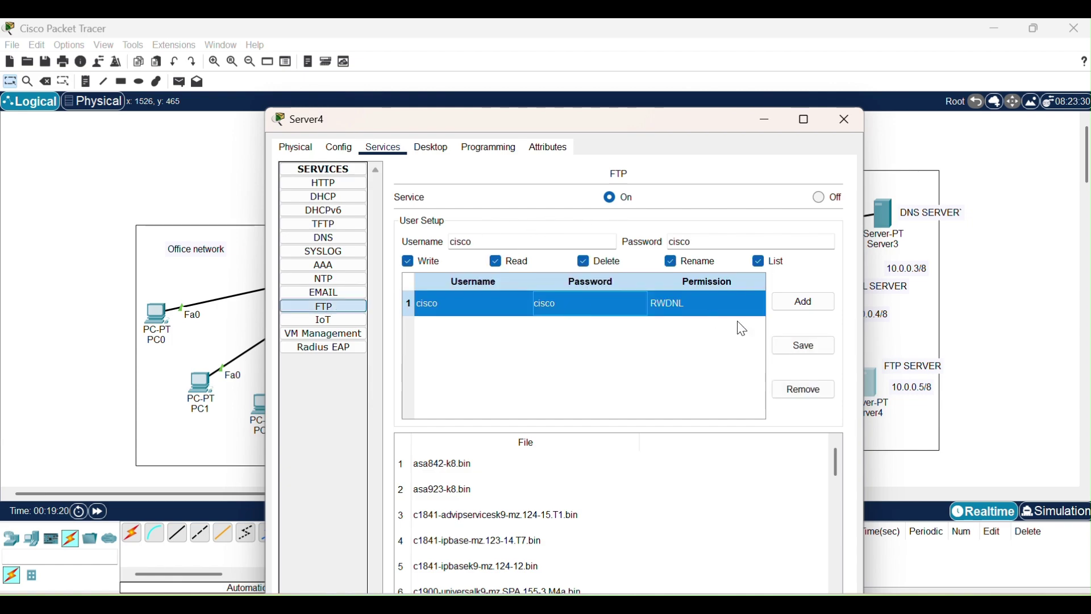
left_click(803, 389)
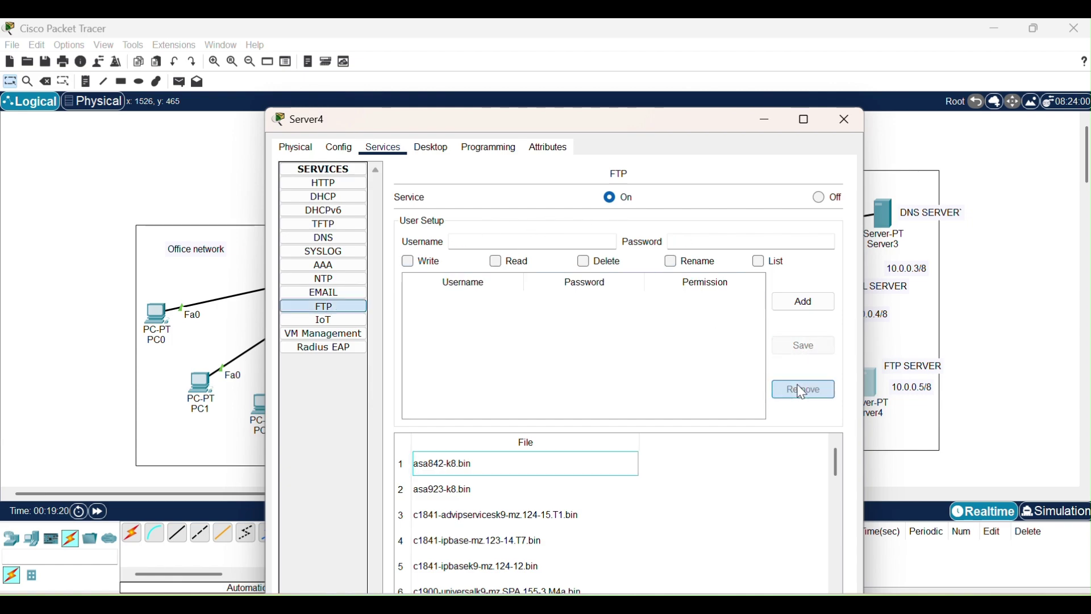
Add FTP user admin with a password and full write, read, delete, rename, list permissions.
left_click(499, 243)
type("admin")
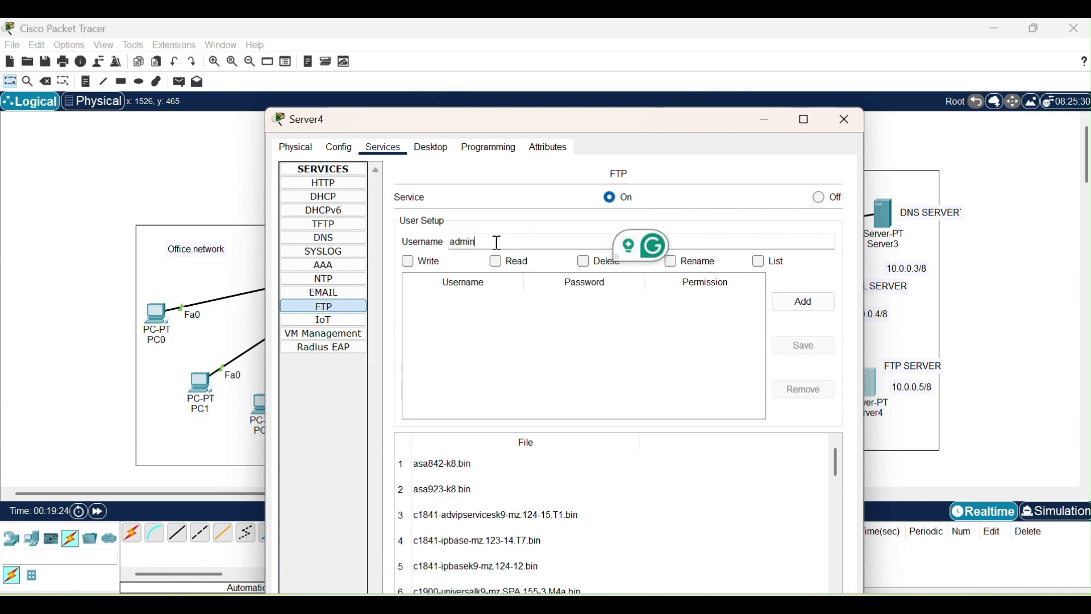
left_click(745, 239)
type("admin")
left_click(408, 262)
left_click(497, 263)
left_click(585, 262)
left_click(673, 262)
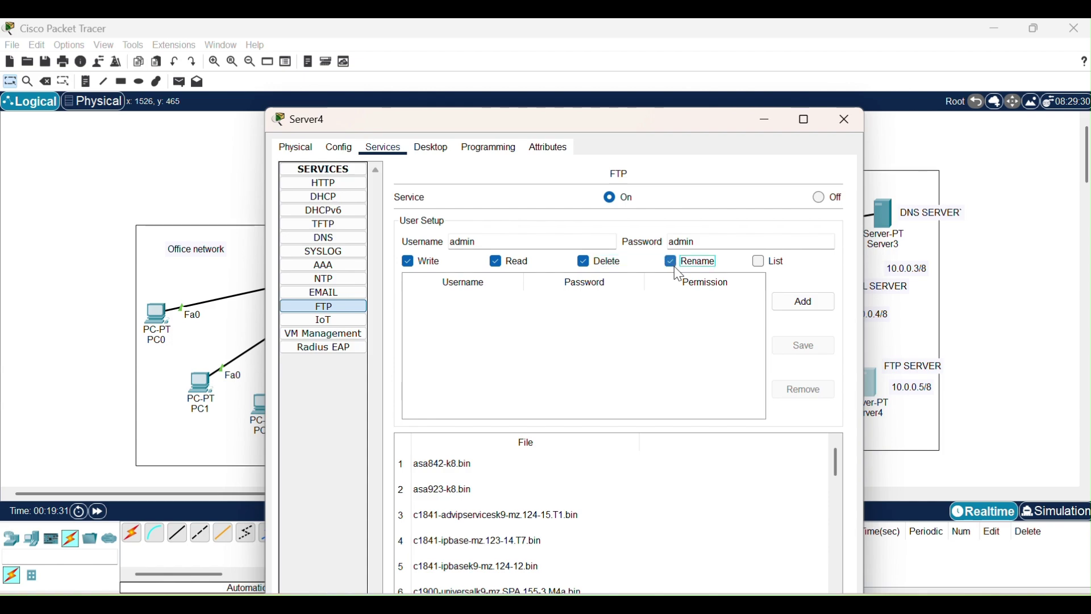
left_click(760, 263)
left_click(829, 315)
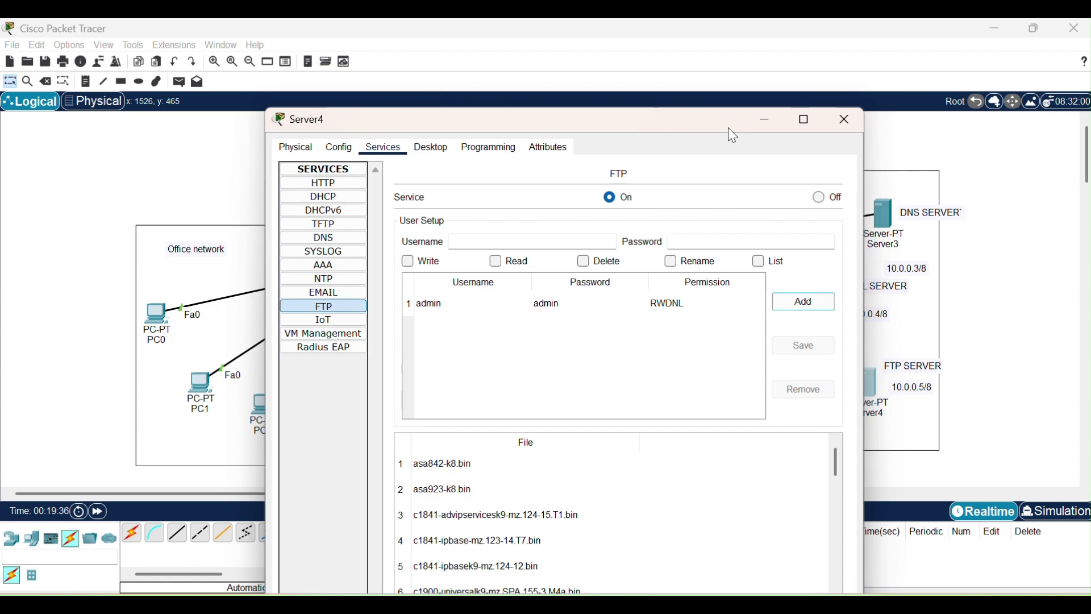
left_click_drag(728, 128, 747, 107)
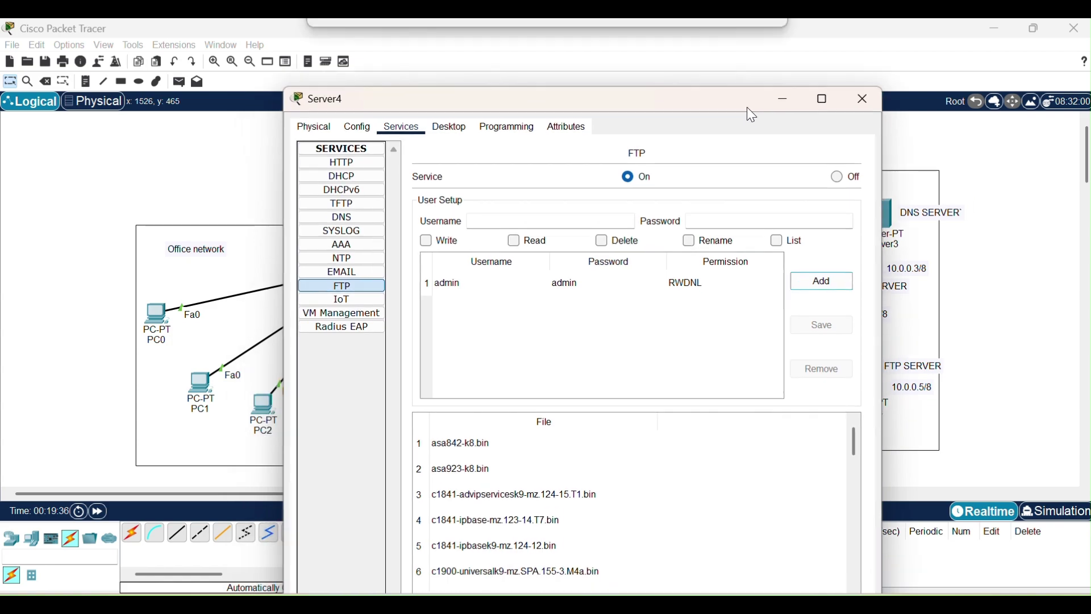
left_click(866, 99)
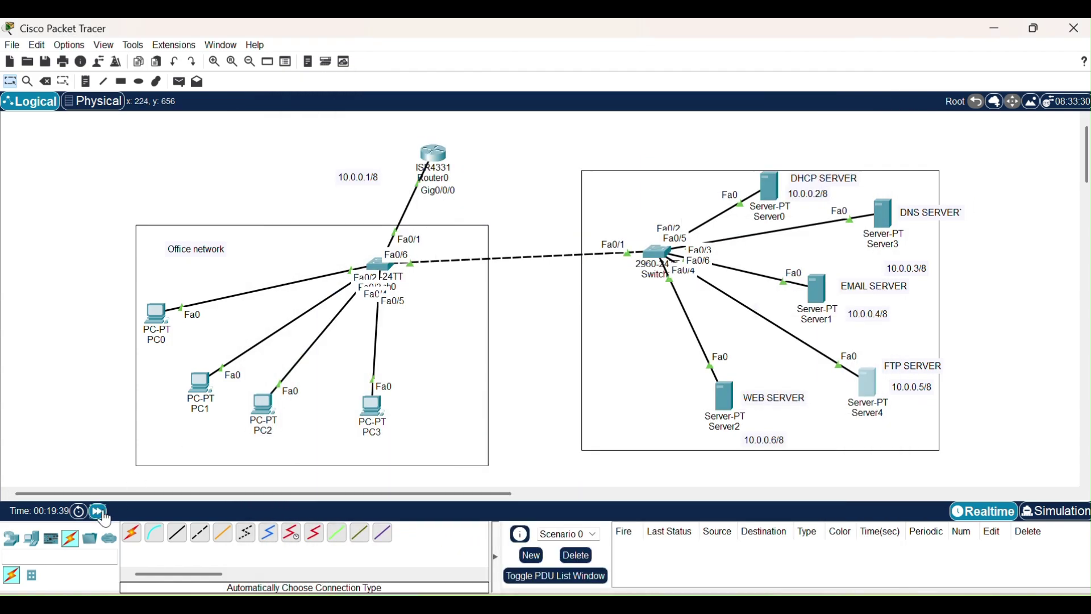
From PC2's Command Prompt, start an FTP connection to the server at 10.0.0.5.
left_click(260, 408)
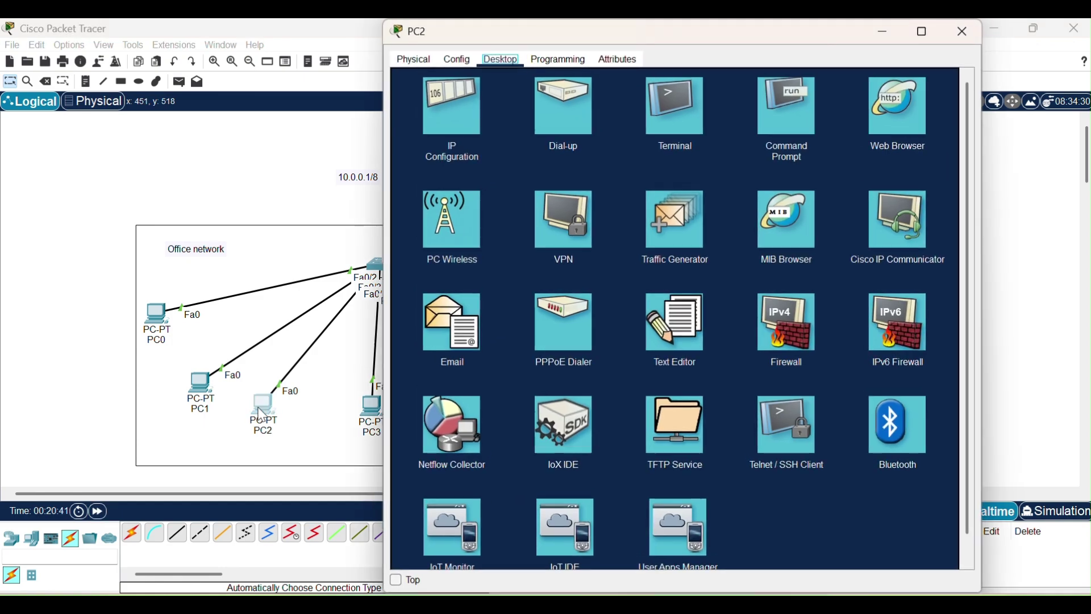
left_click(761, 104)
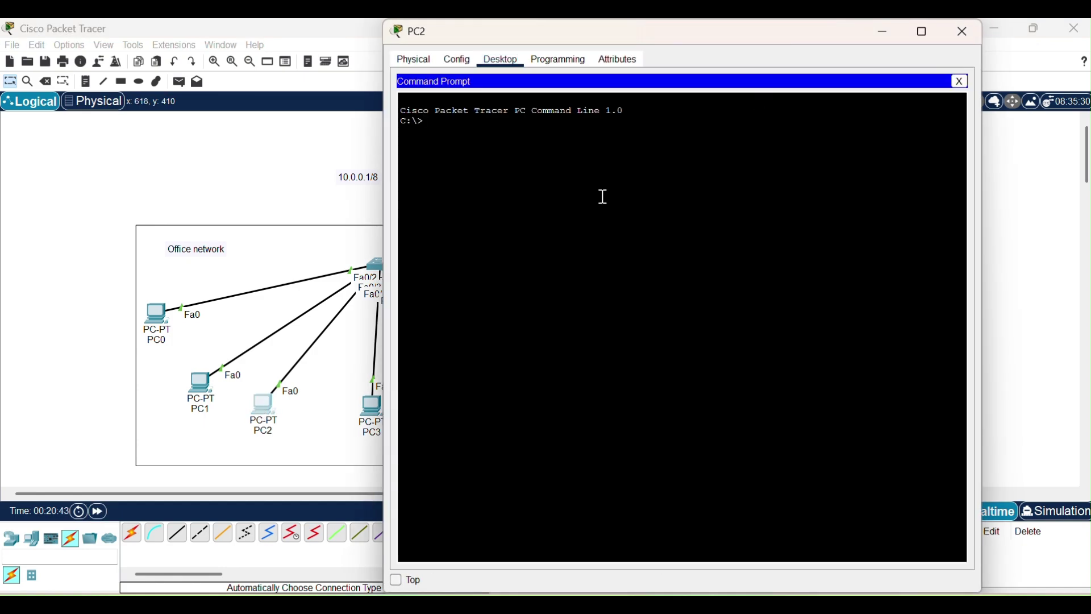
type("ftp")
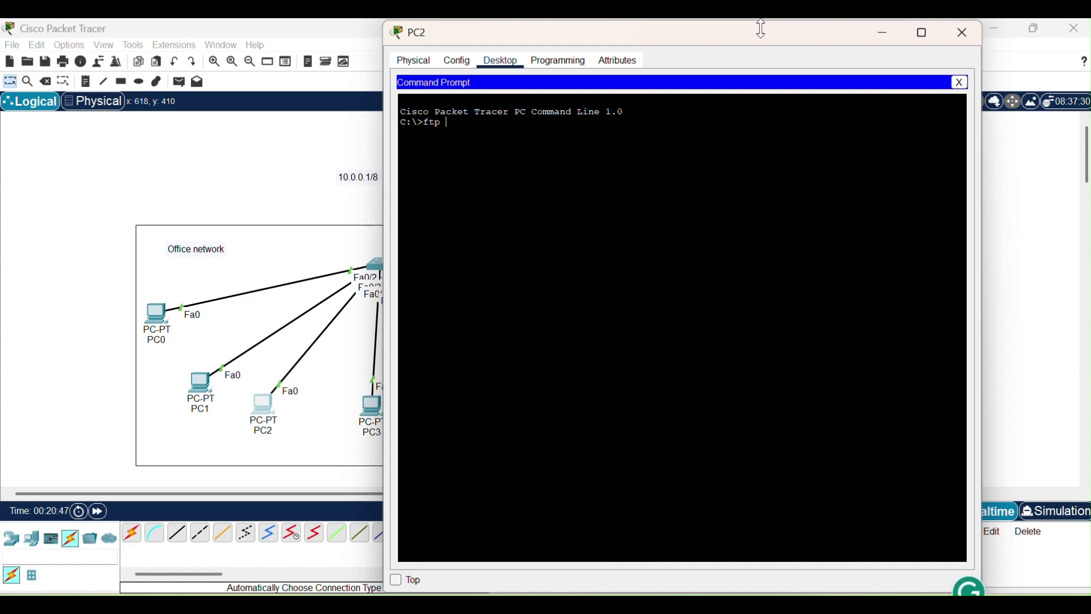
left_click_drag(754, 45, 470, 88)
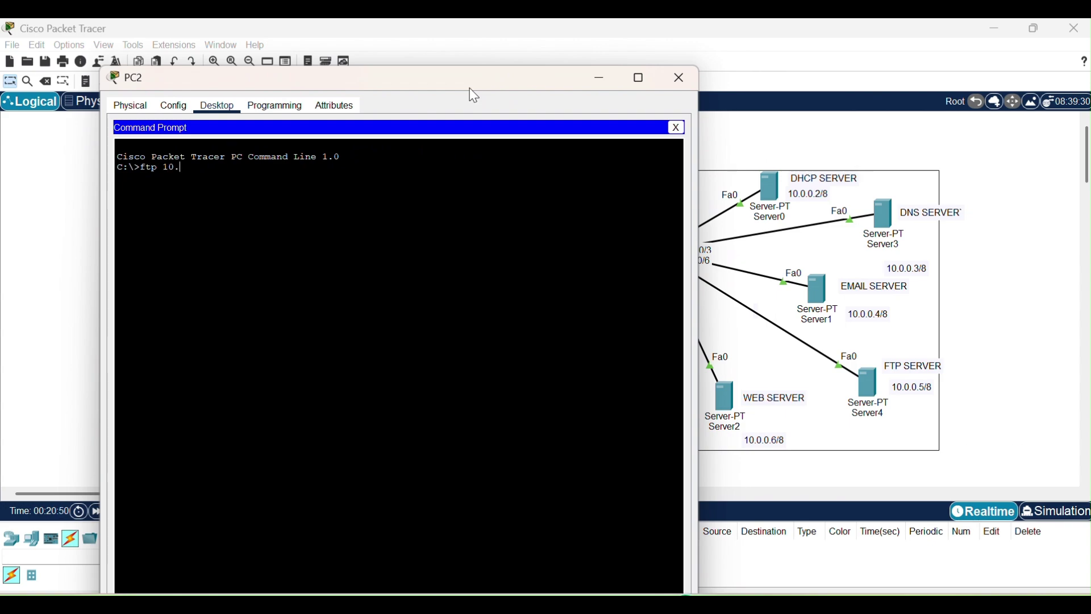
key("Return")
left_click_drag(321, 213, 185, 188)
left_click(216, 212)
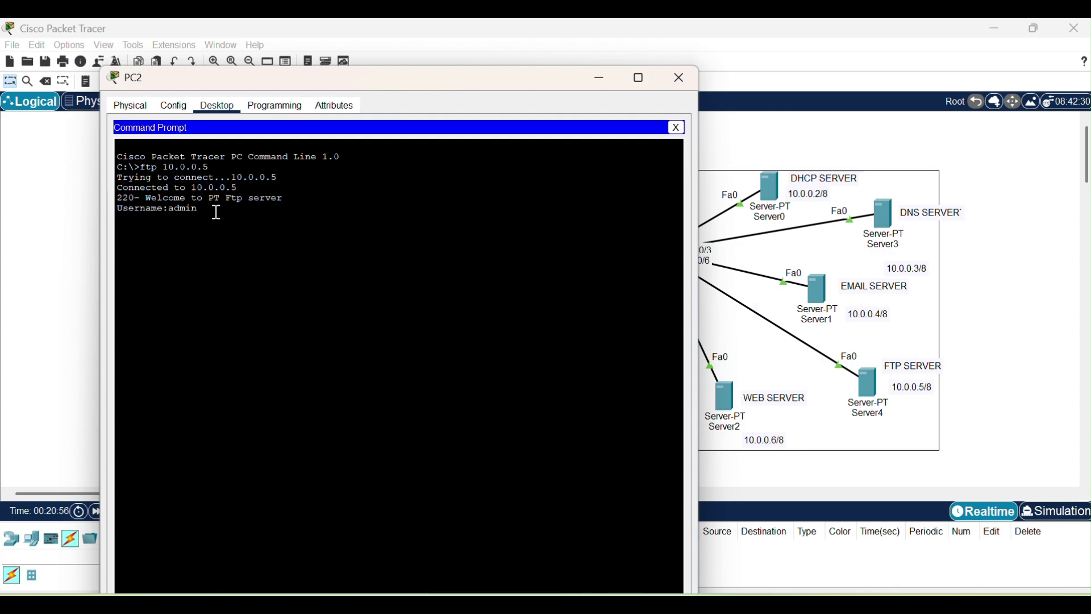
Log in to the FTP server as admin with its password and list the files with dir.
type("admin")
key("Return")
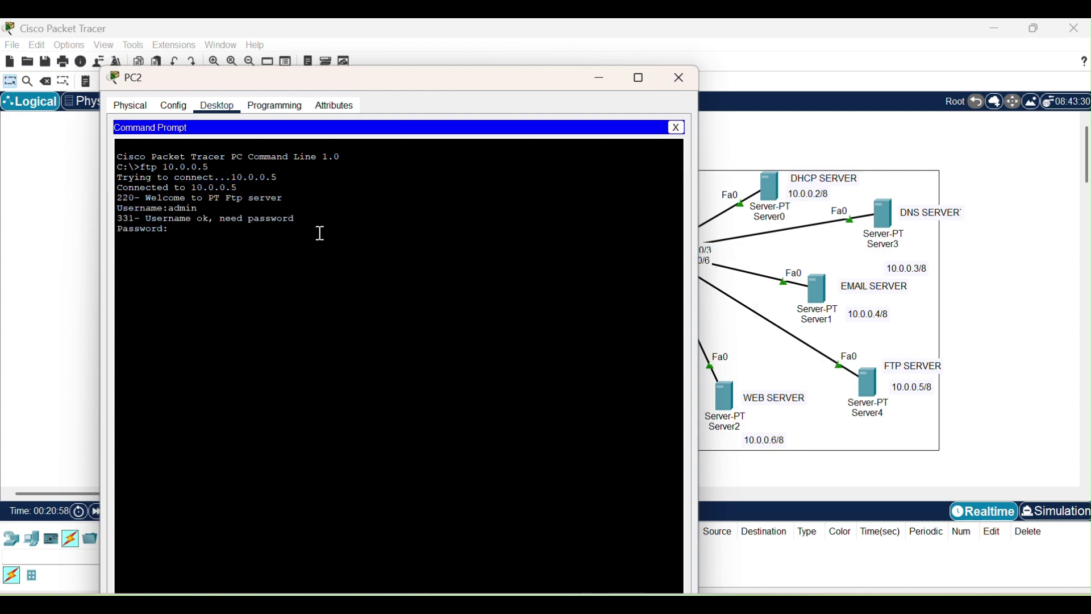
key("Return")
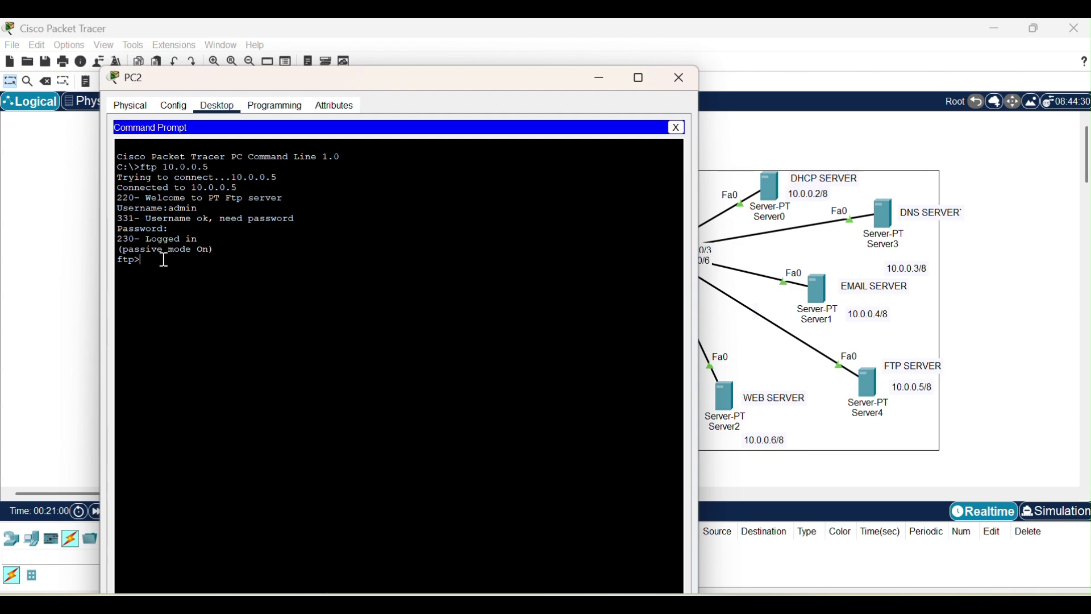
left_click_drag(122, 239, 197, 239)
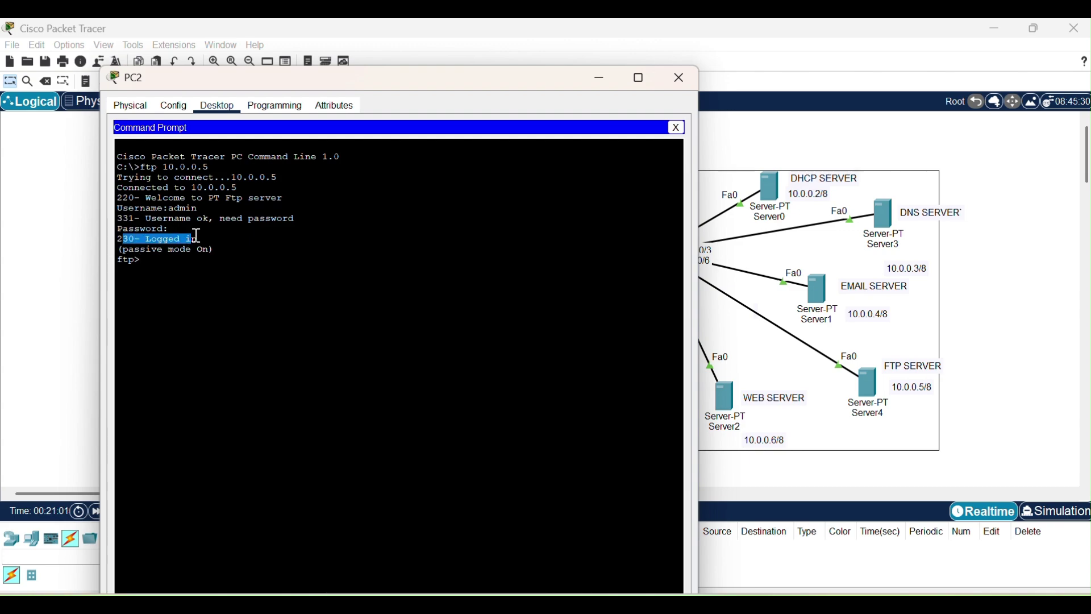
left_click(260, 258)
type("dir")
key("Return")
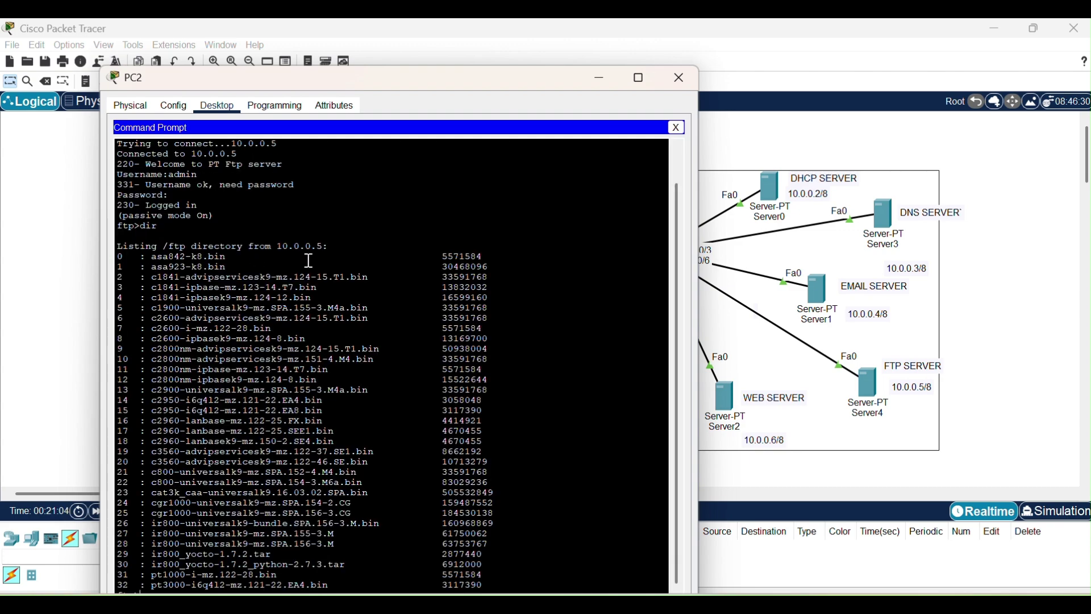
Review the /ftp file listing, then close PC2's window.
left_click_drag(346, 79, 366, 66)
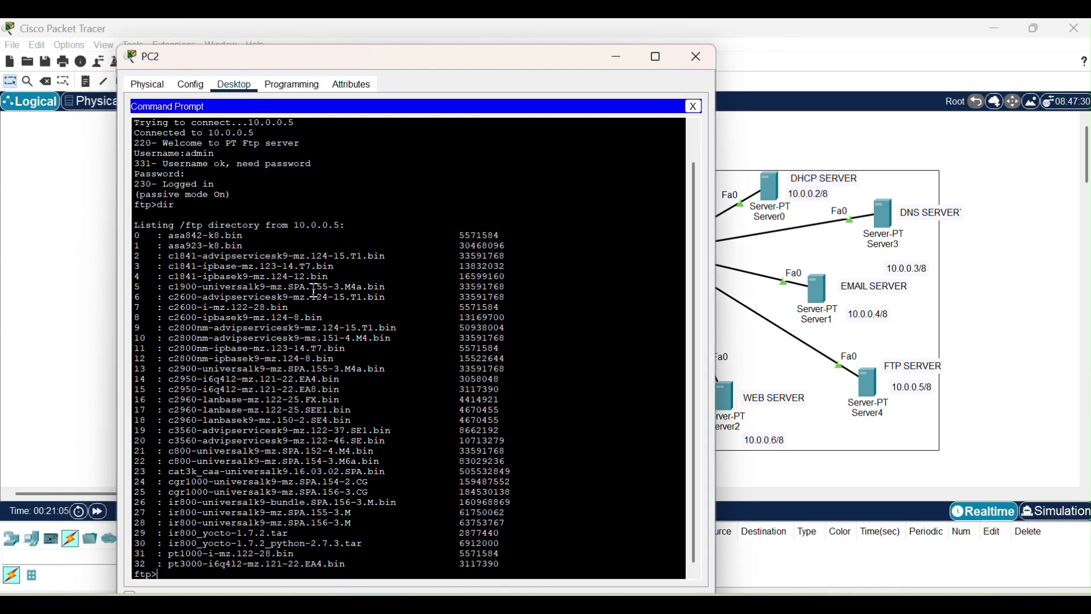
left_click_drag(210, 266, 564, 503)
left_click(603, 486)
left_click(692, 60)
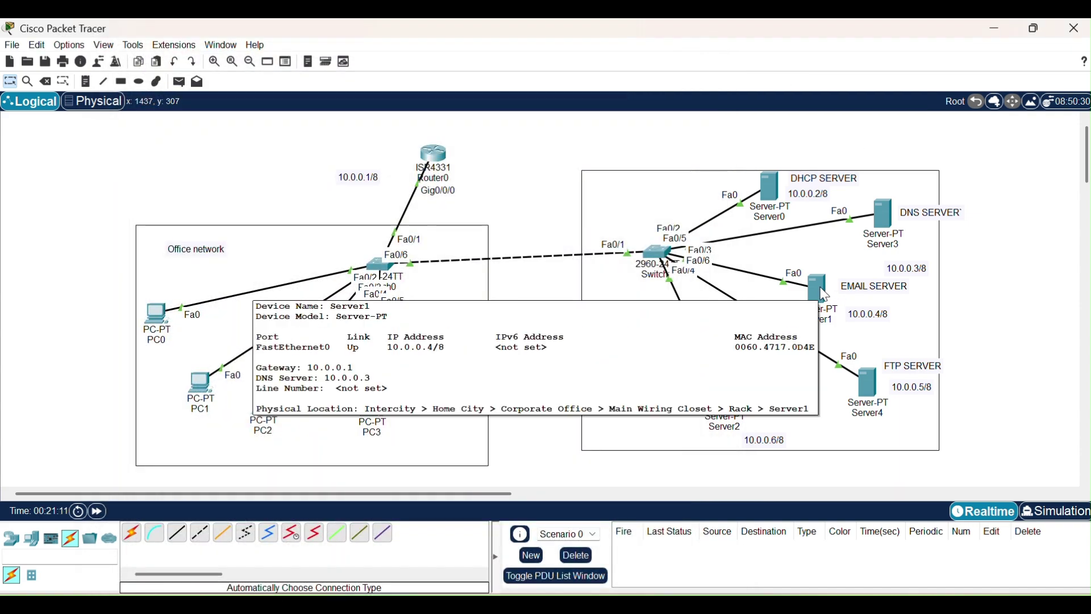
Set the email server's mail domain to abc.com in its EMAIL service.
left_click(824, 292)
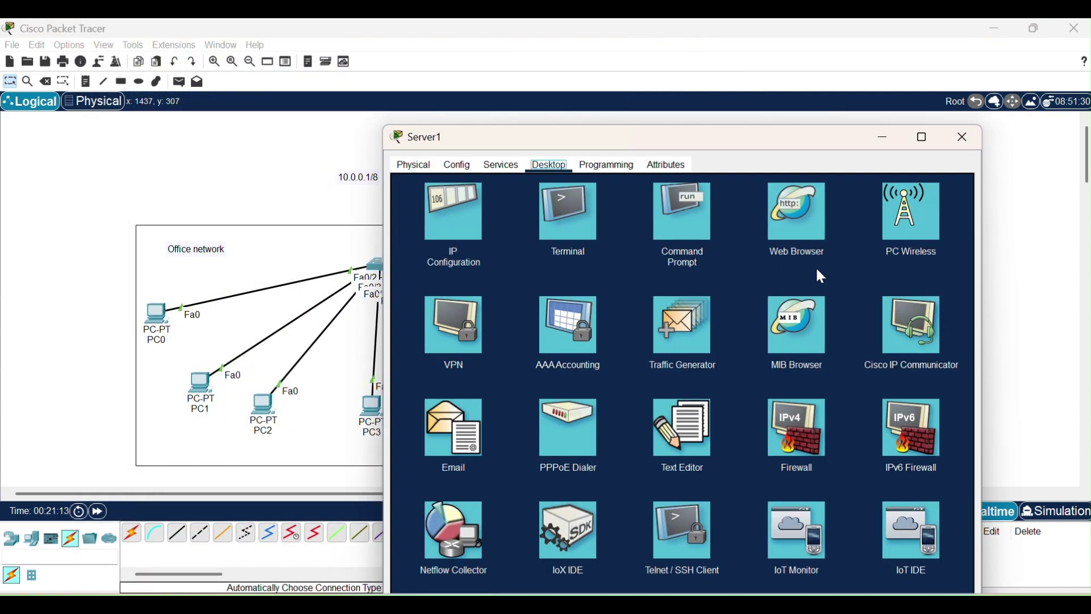
left_click(520, 165)
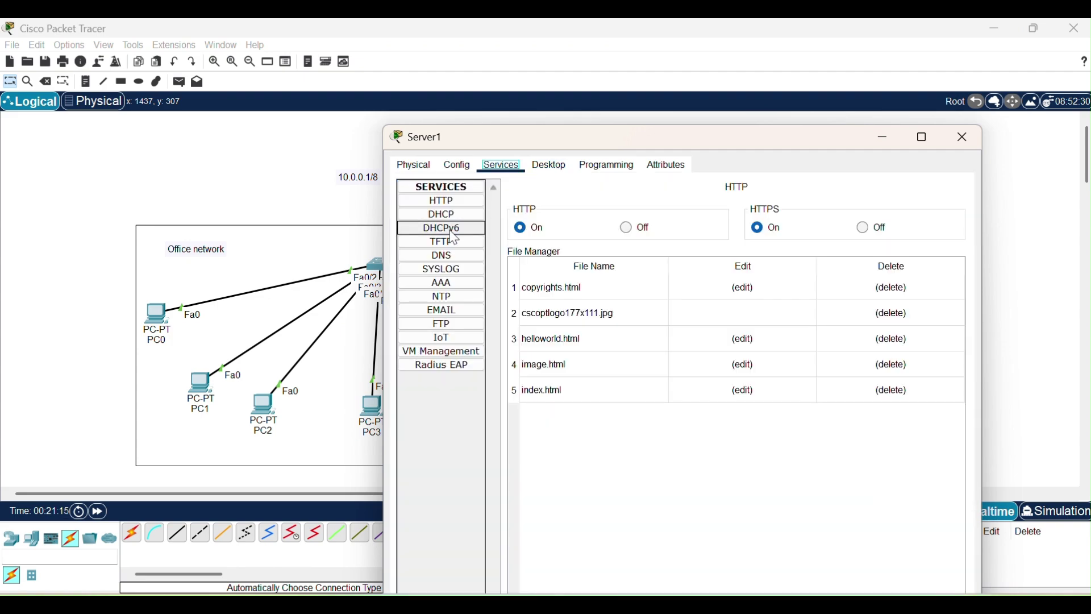
left_click(442, 311)
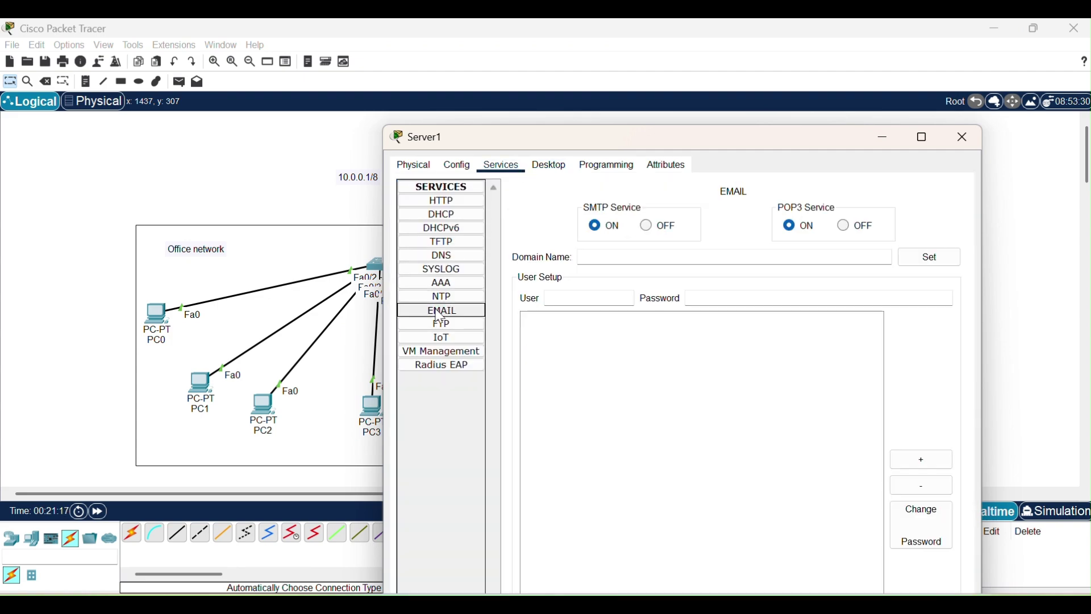
left_click_drag(731, 142, 742, 108)
left_click(636, 226)
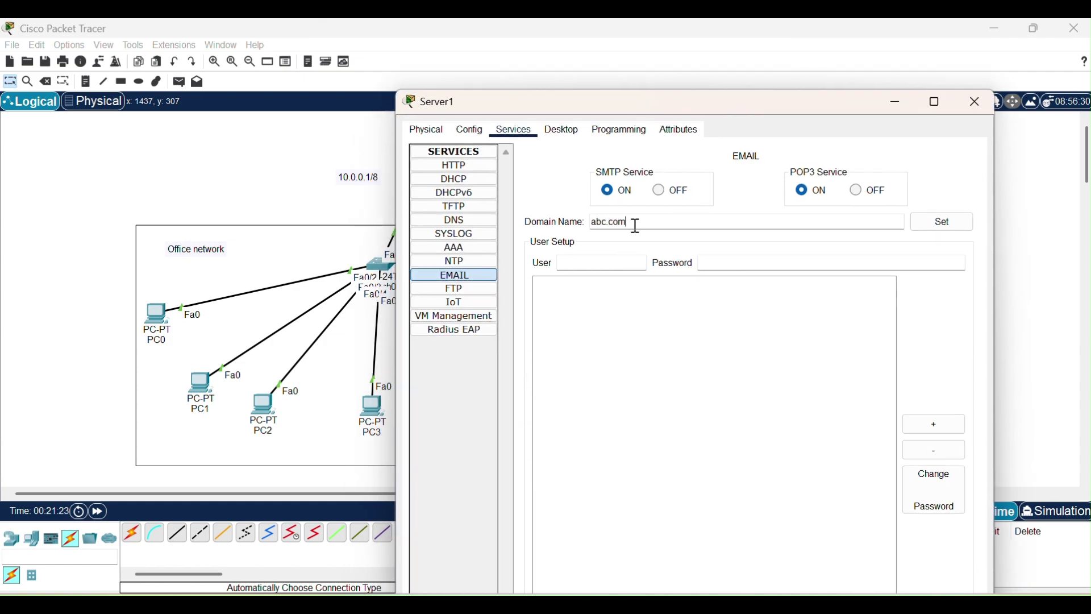
type("abc.com")
left_click(950, 223)
Add mail accounts user1, user2 and user3, each with a password.
left_click(575, 264)
left_click(726, 265)
type("user1")
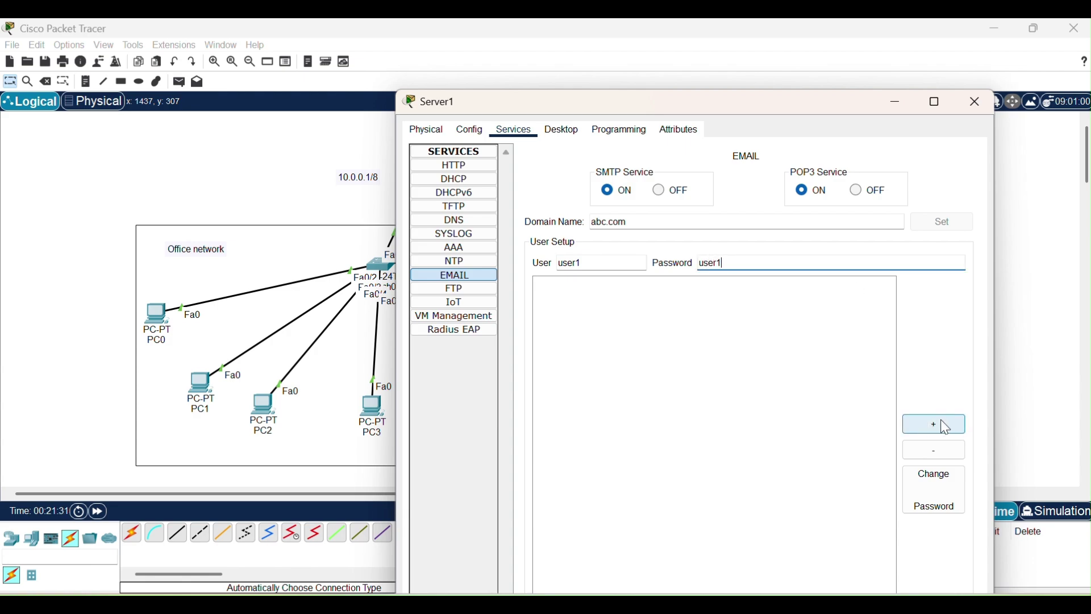
left_click(946, 427)
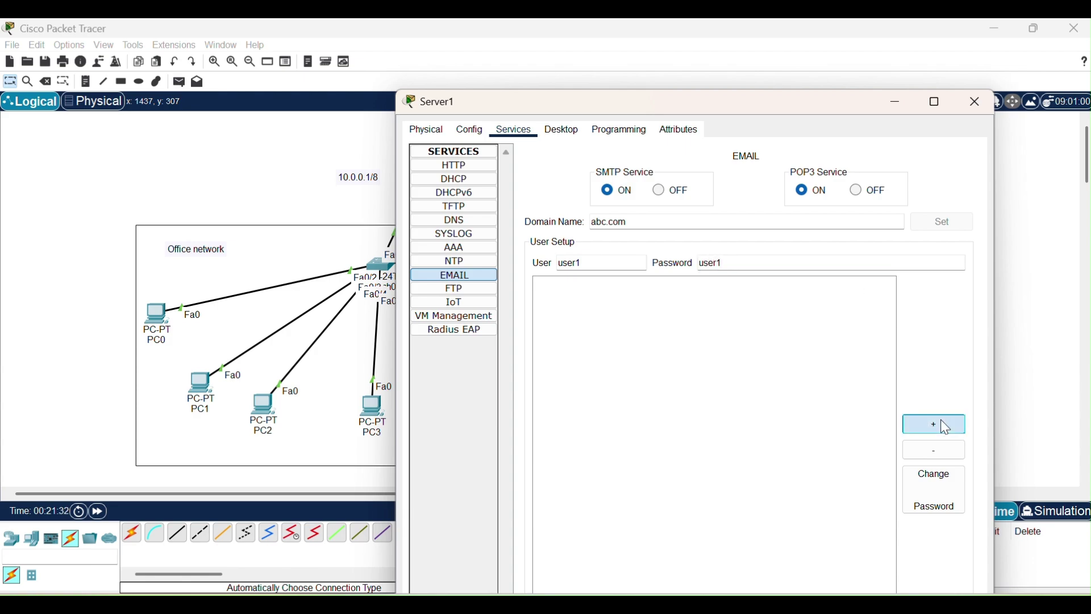
left_click(613, 267)
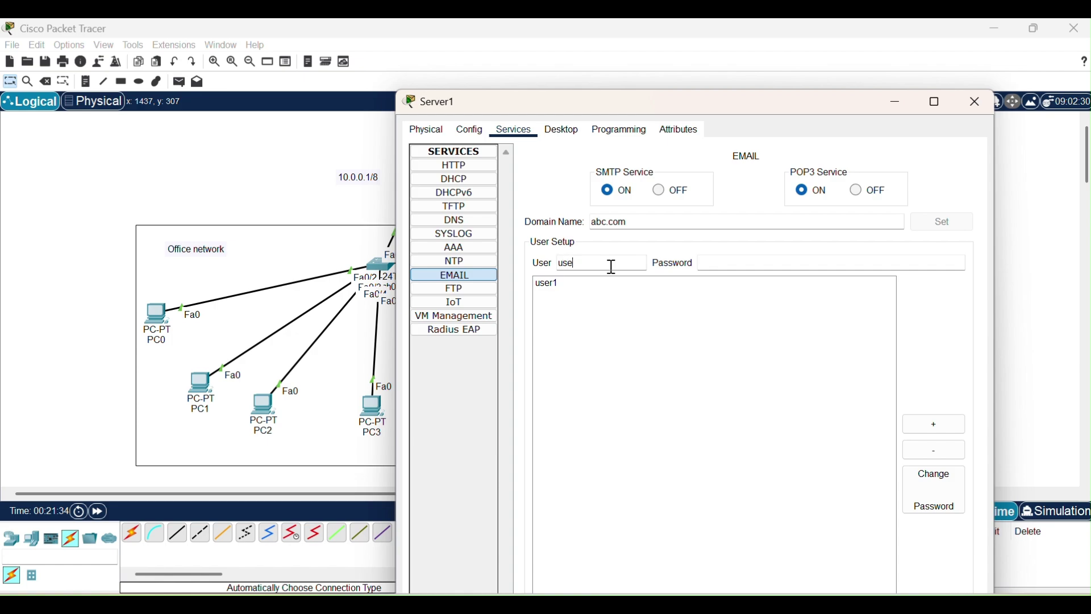
left_click(723, 267)
type("user2")
left_click(933, 424)
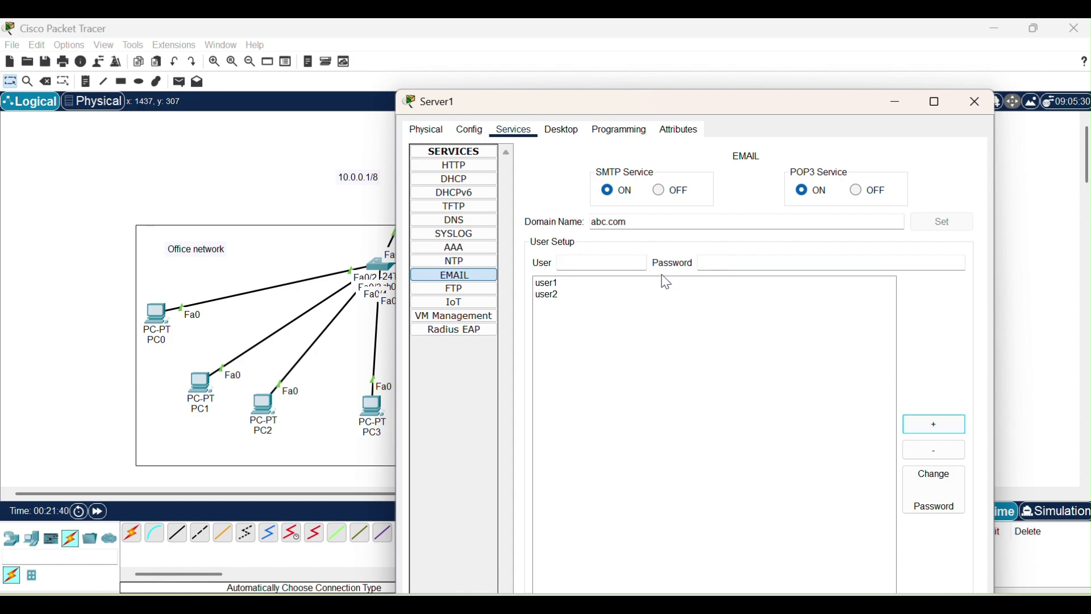
left_click(623, 265)
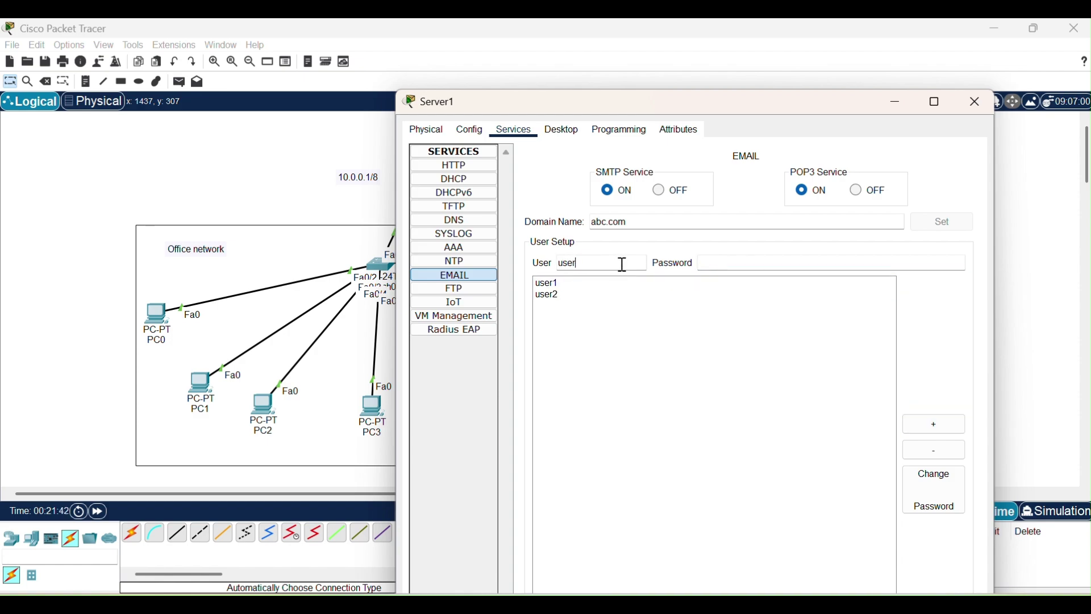
left_click(724, 265)
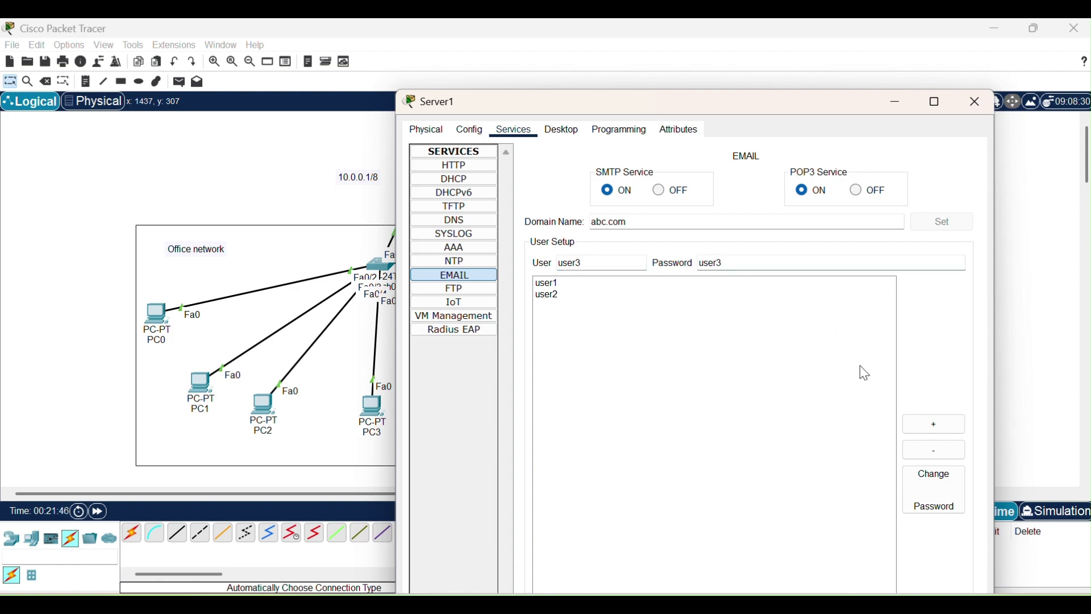
left_click(933, 425)
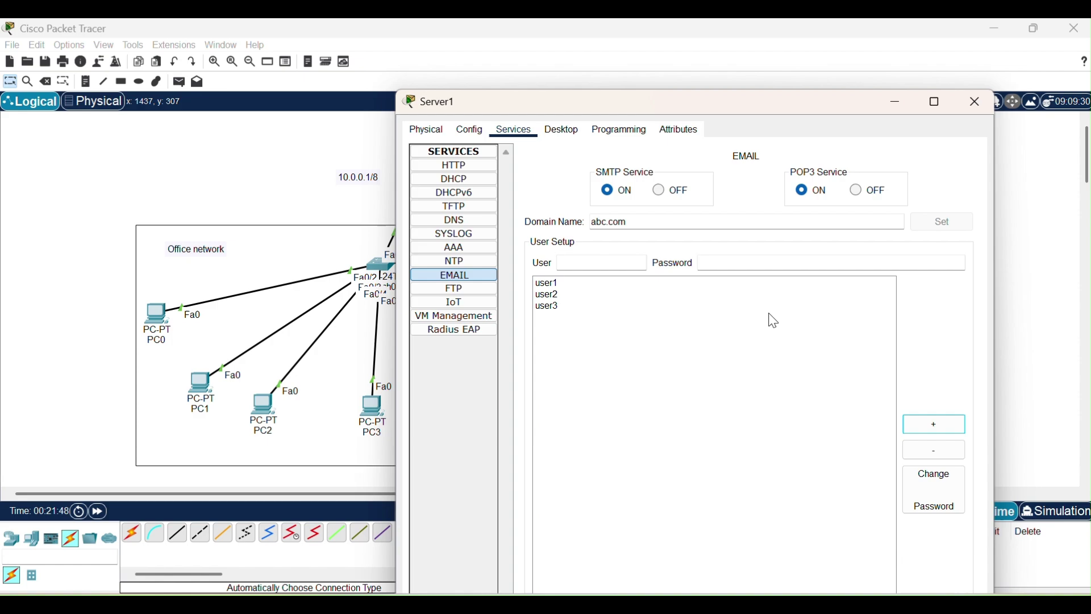
Close the email server, then enter user1's display name and email address in PC1's mail client.
left_click(977, 102)
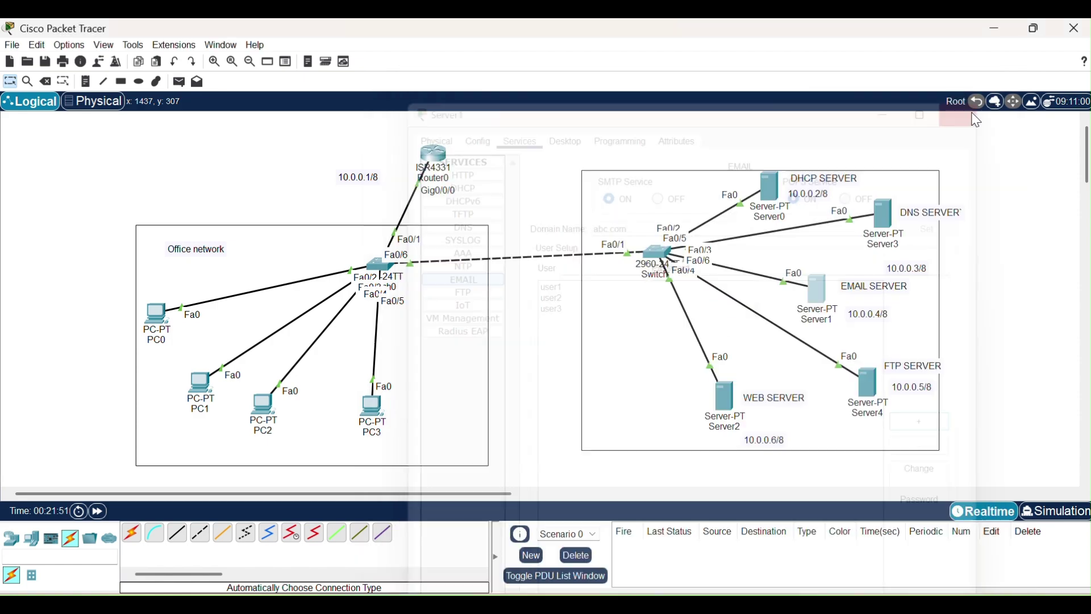
left_click(200, 383)
left_click_drag(656, 142, 548, 124)
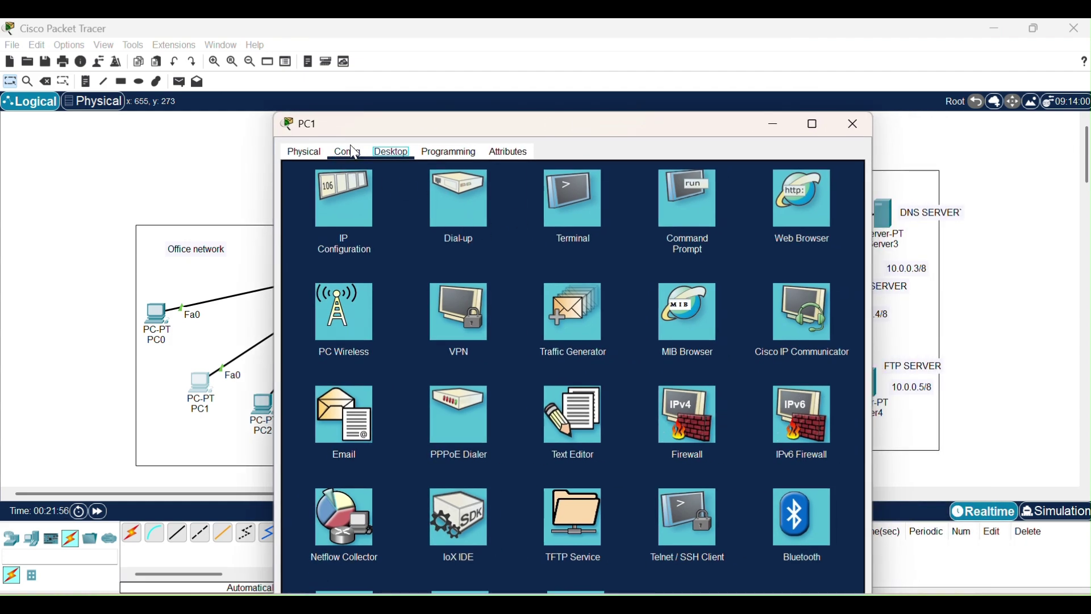
left_click(352, 396)
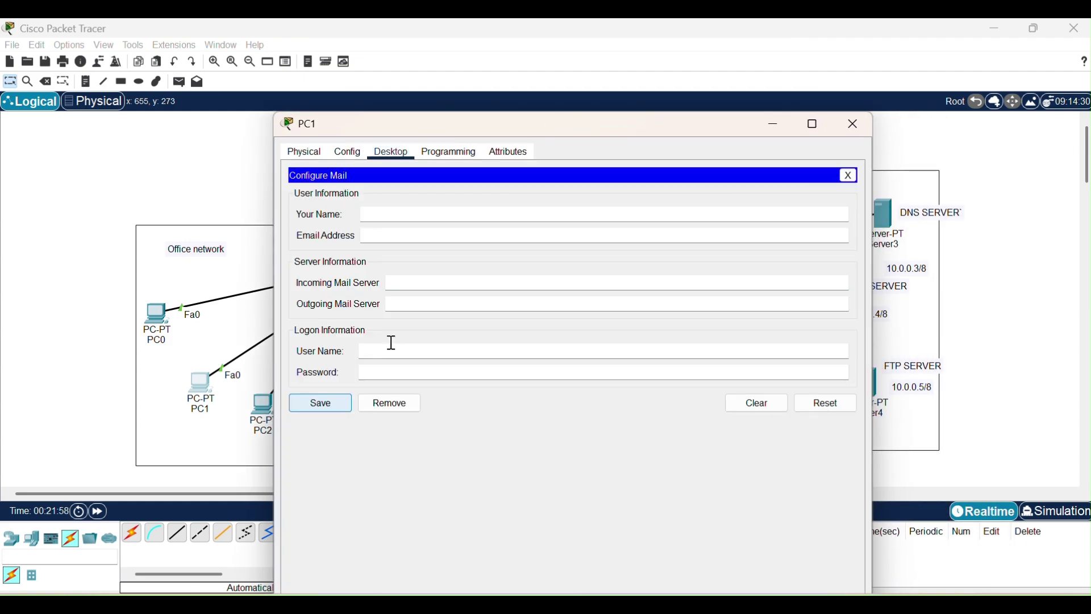
left_click(384, 219)
type("user1")
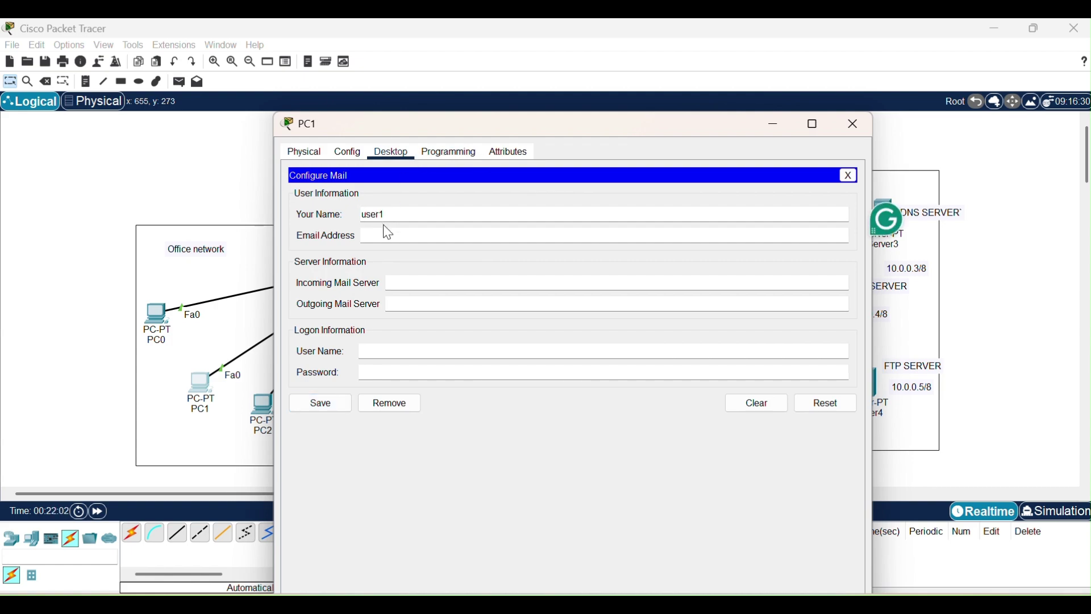
left_click(390, 232)
type("user1@abc.com")
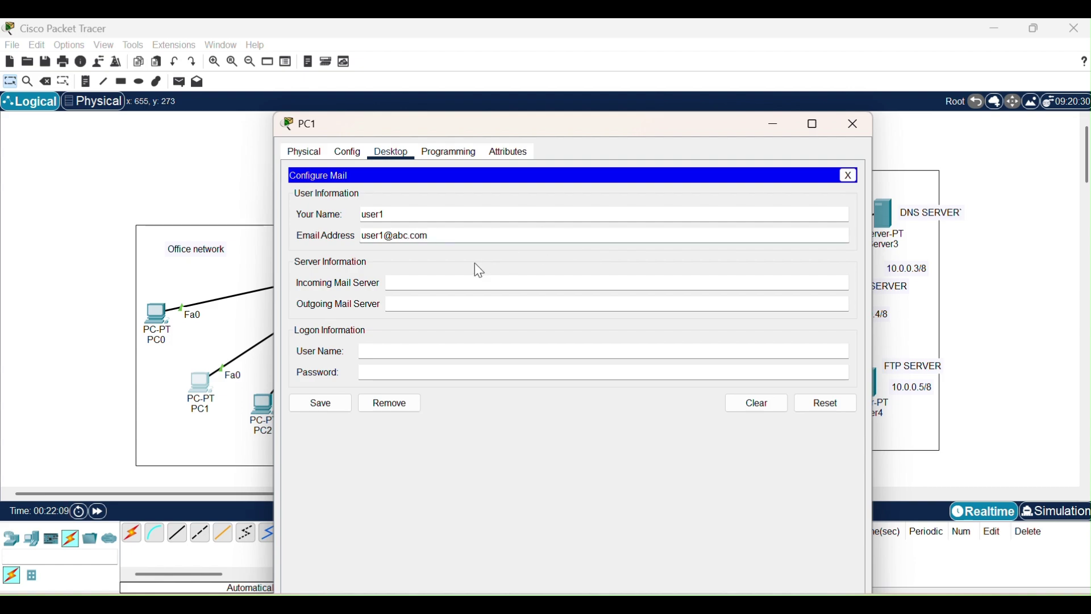
Set 10.0.0.4 as PC1's mail server and logon user1, then save the account and close PC1.
left_click(453, 282)
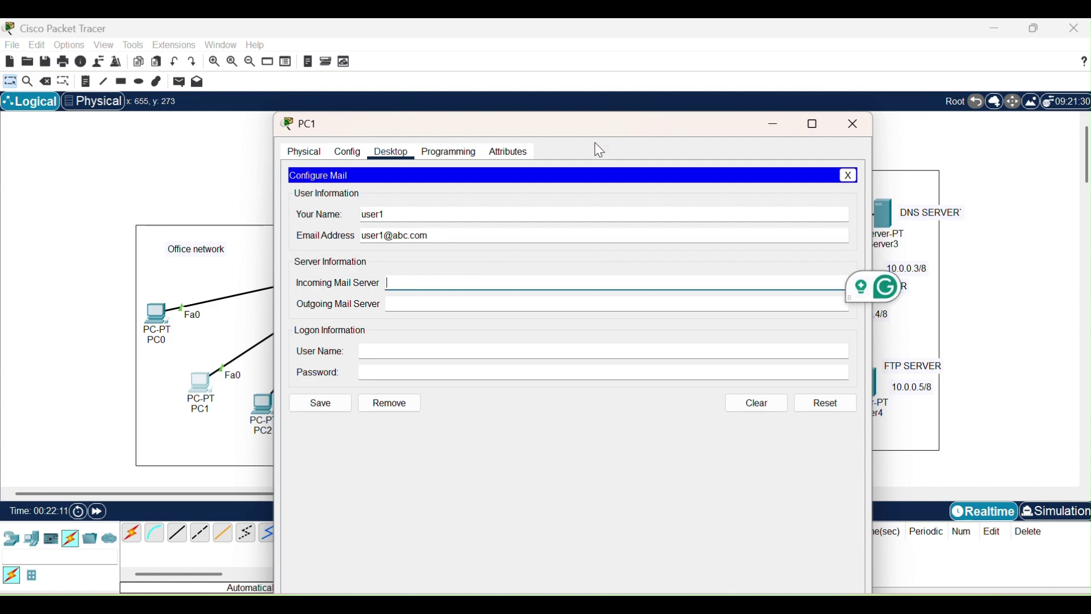
left_click_drag(602, 137, 468, 138)
type("10.0.0.")
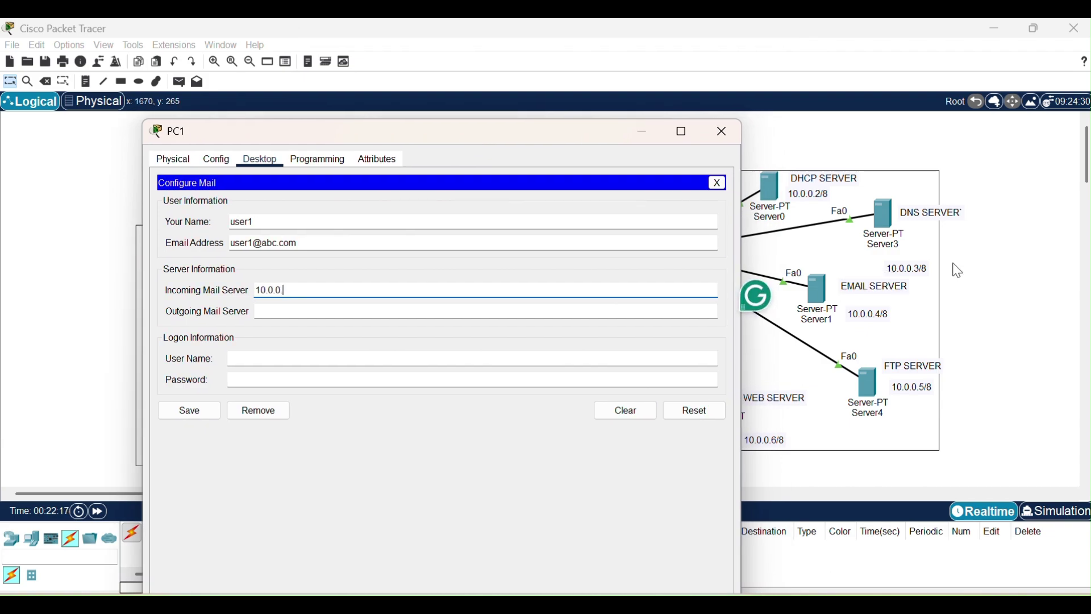
type("4")
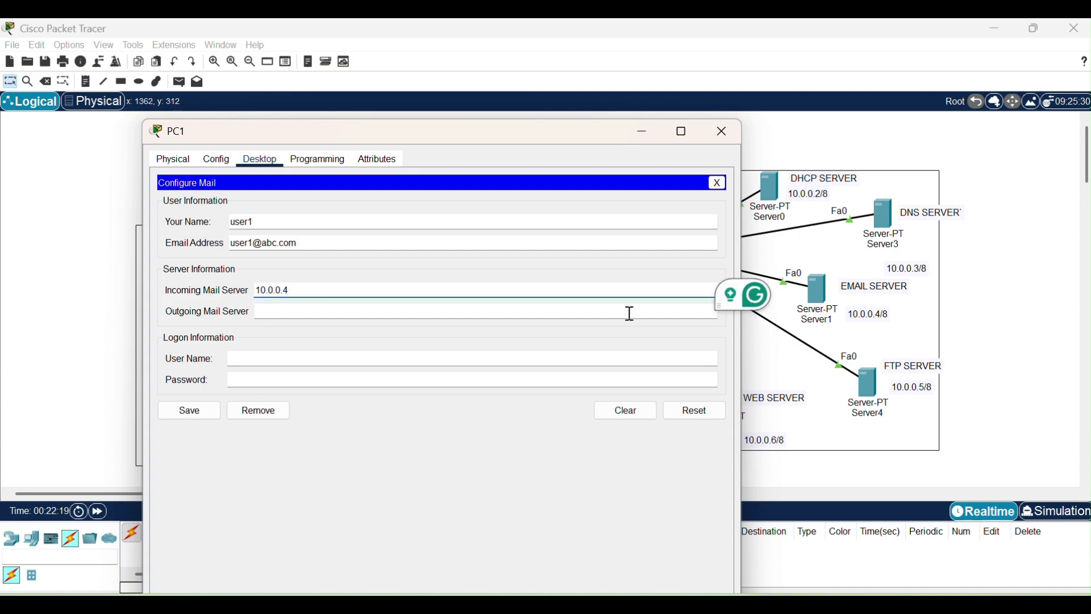
left_click(629, 314)
type("10.0.0.4")
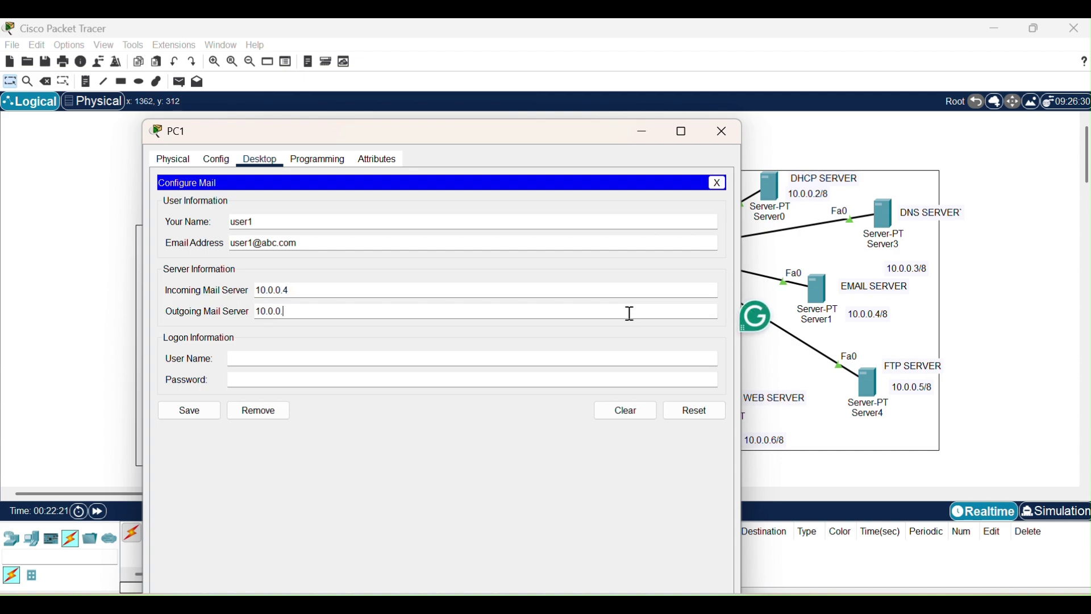
left_click(420, 358)
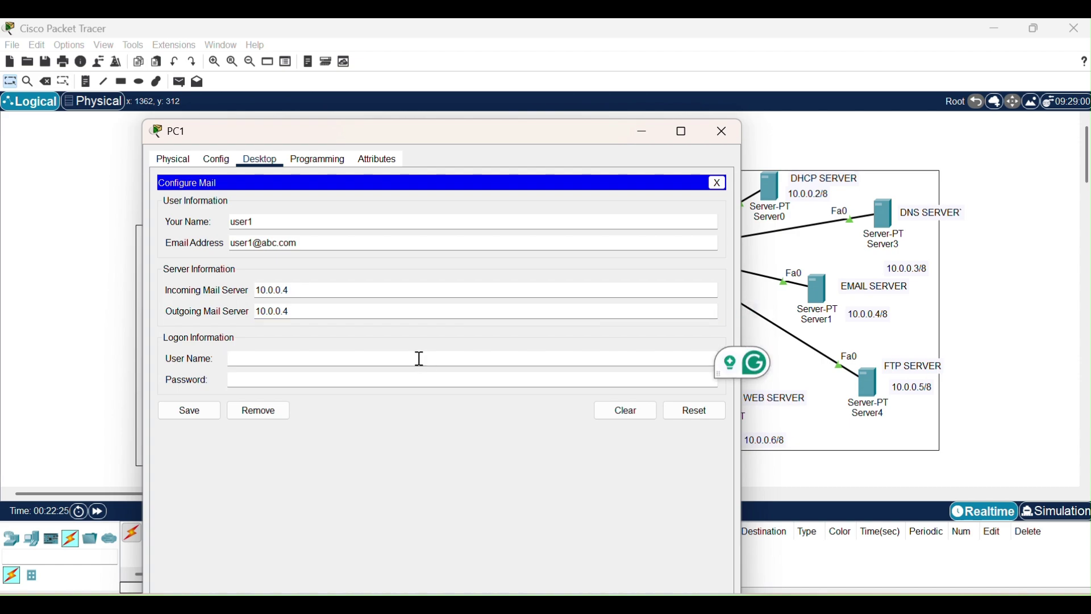
type("user1")
left_click(326, 379)
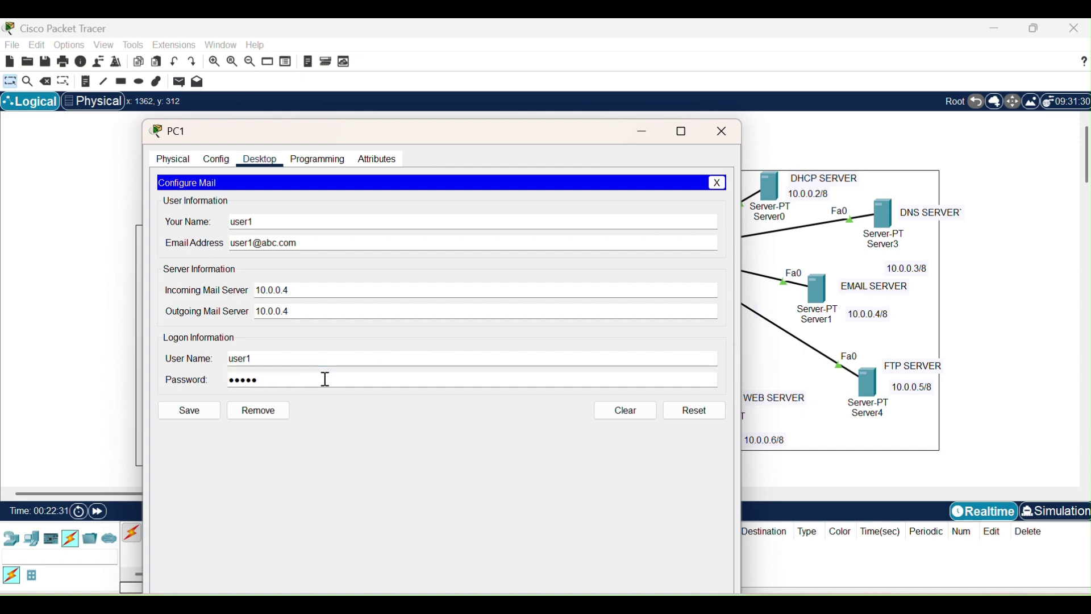
left_click(181, 413)
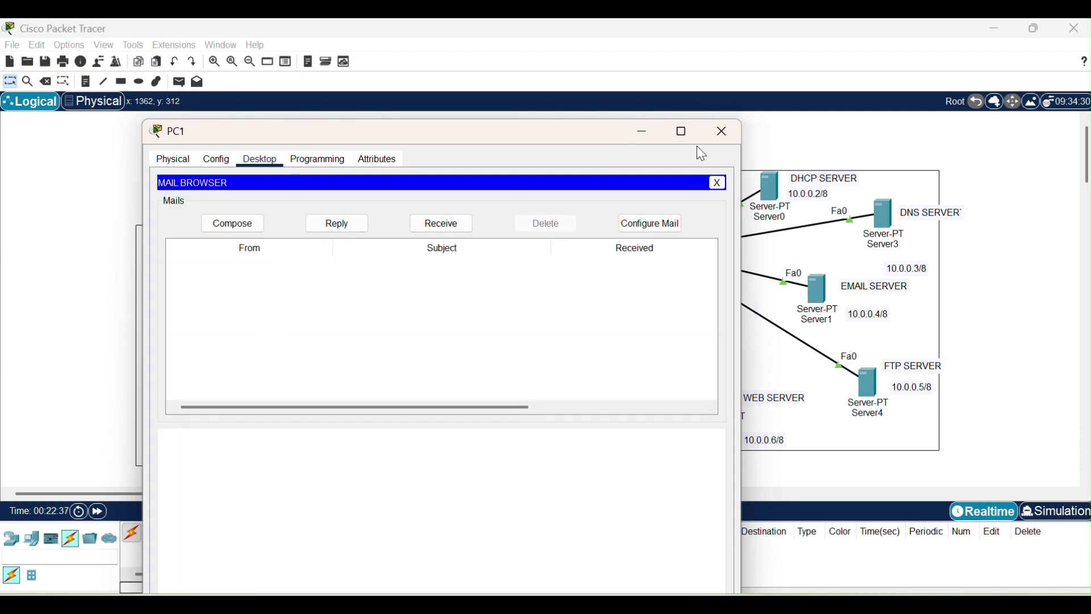
left_click(715, 131)
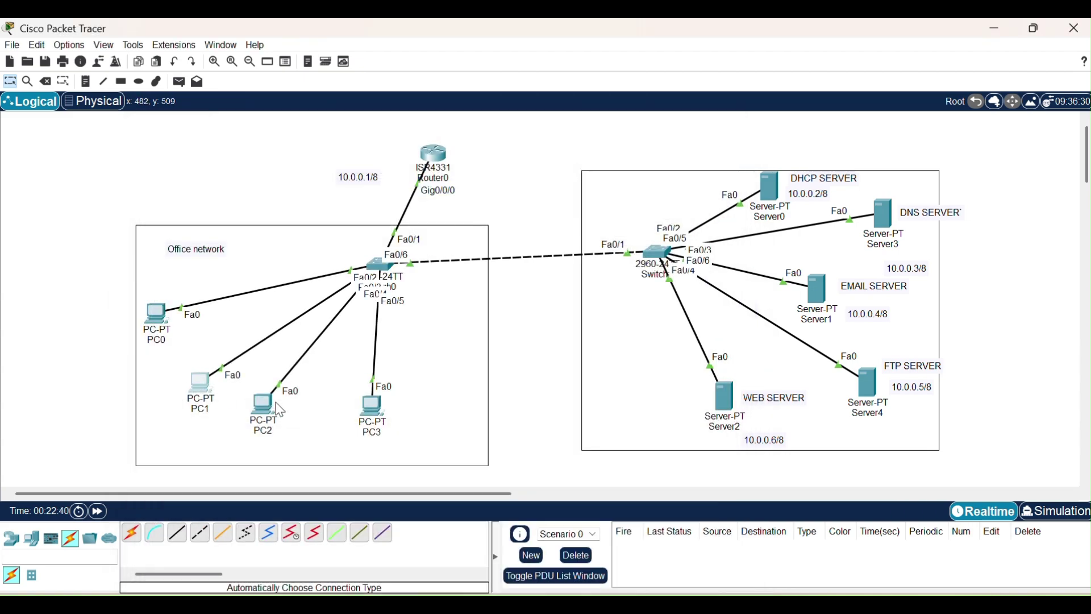
In PC3's email settings, enter user2 as the name and fill in the email address.
left_click(372, 404)
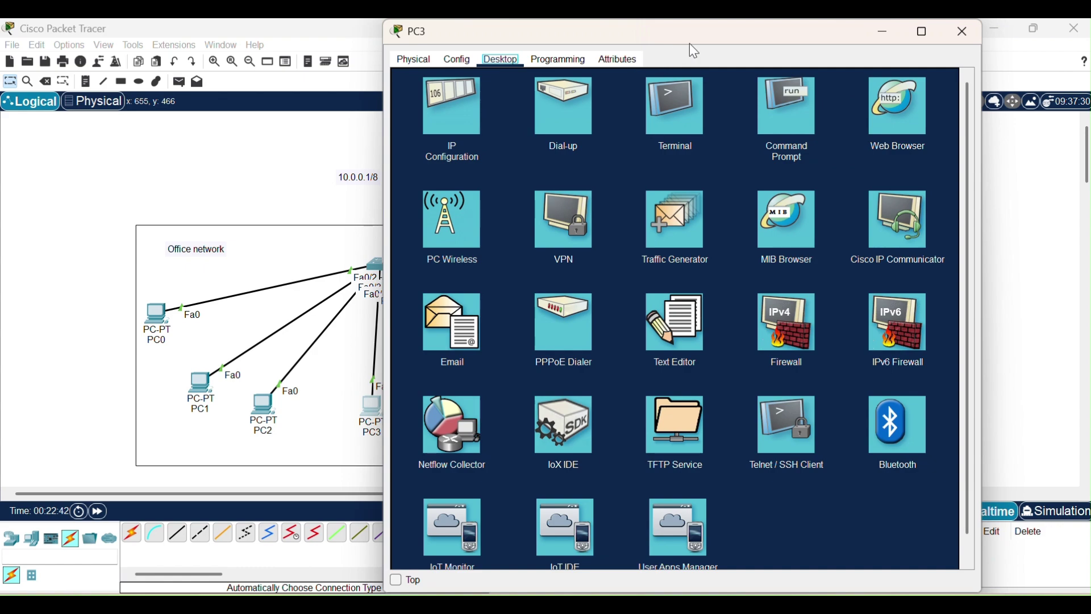
left_click_drag(701, 49, 387, 126)
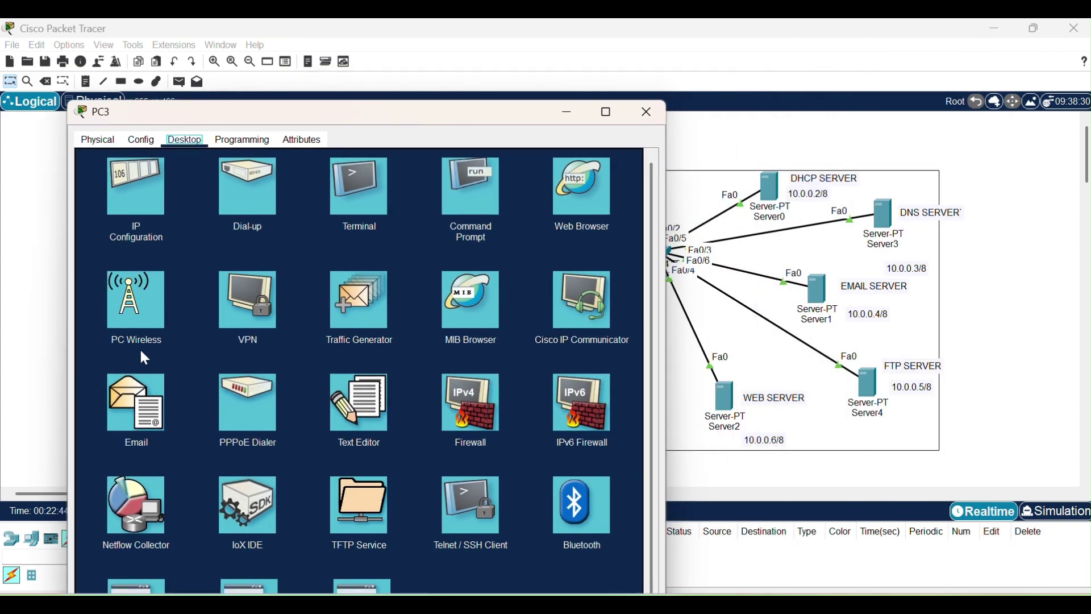
left_click(117, 411)
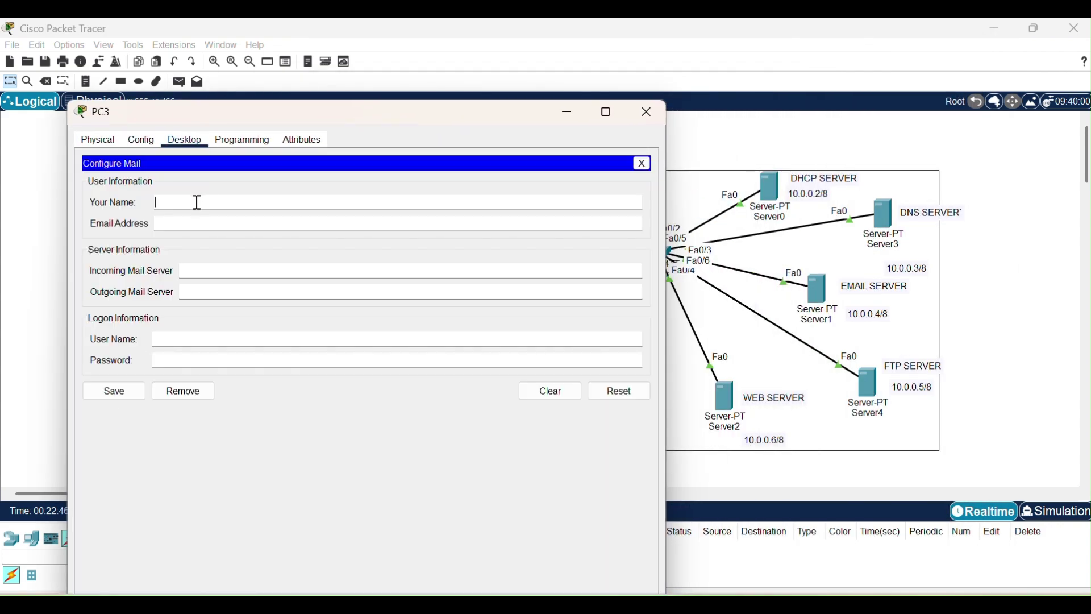
type("user2")
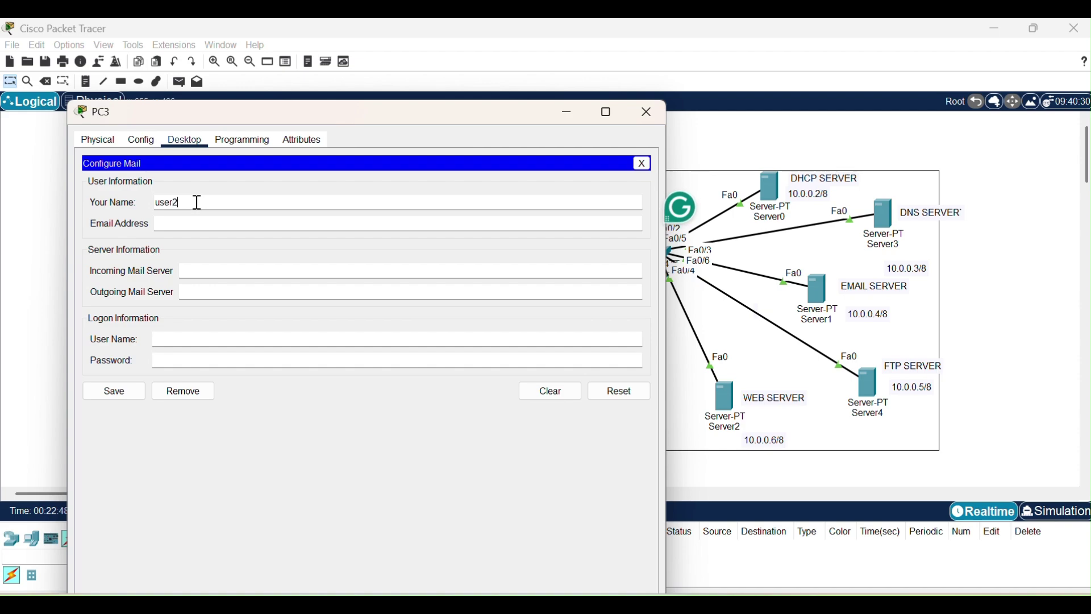
left_click(169, 226)
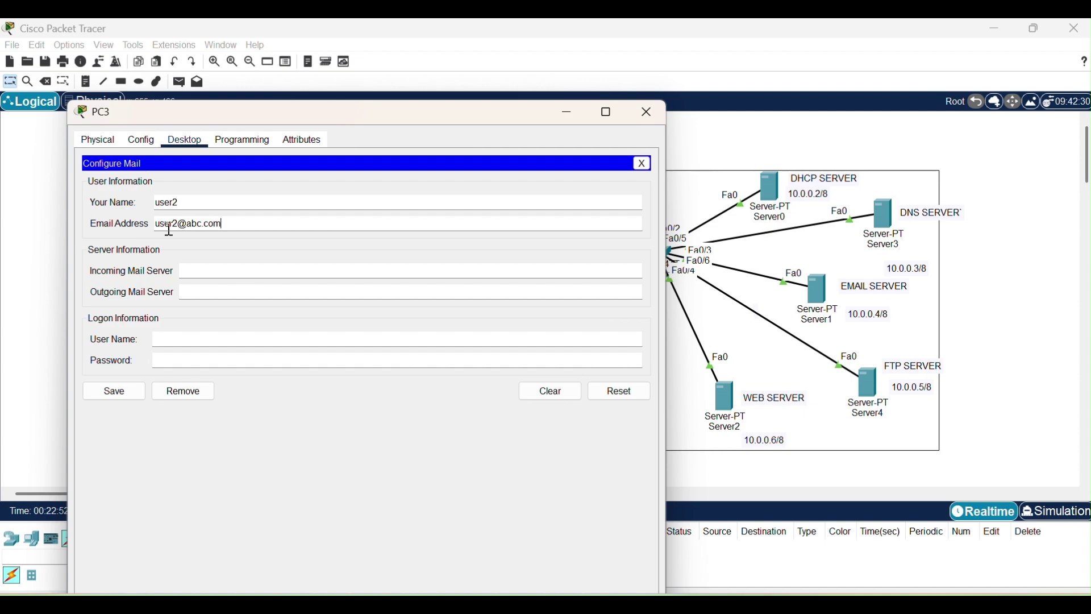
Set incoming and outgoing servers to 10.0.0.4, log on as user2 with a password, and save.
left_click(226, 271)
type("10.0.0.4")
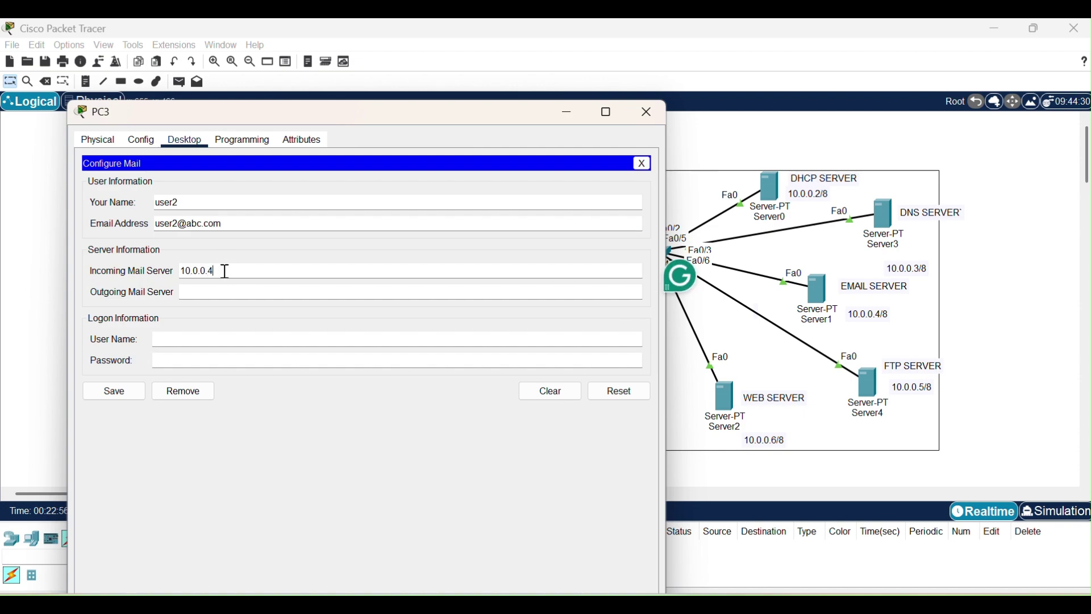
left_click(213, 291)
type("10.0.")
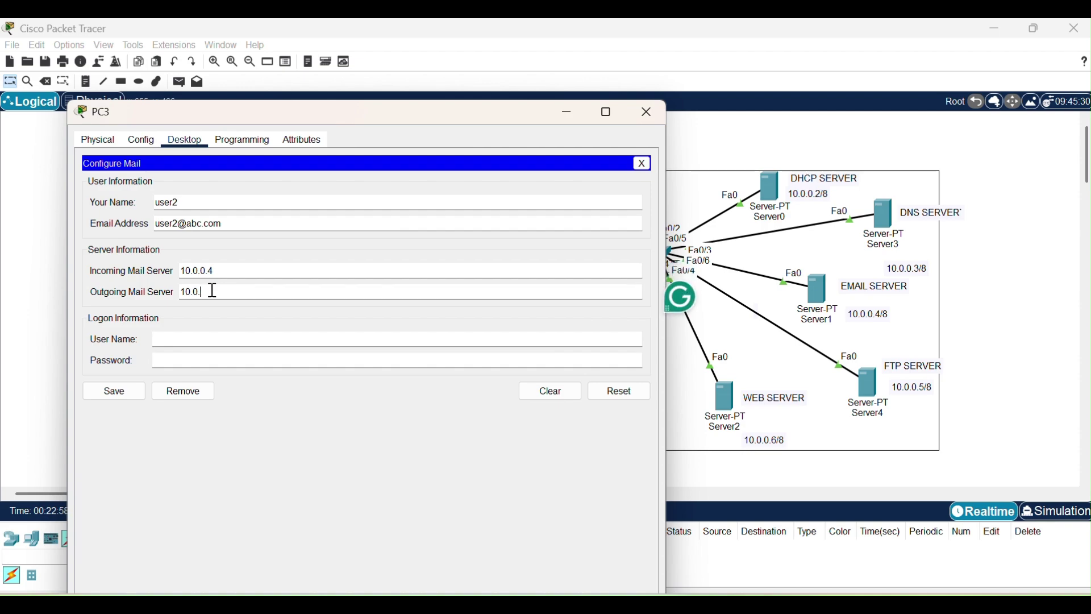
type("0.4")
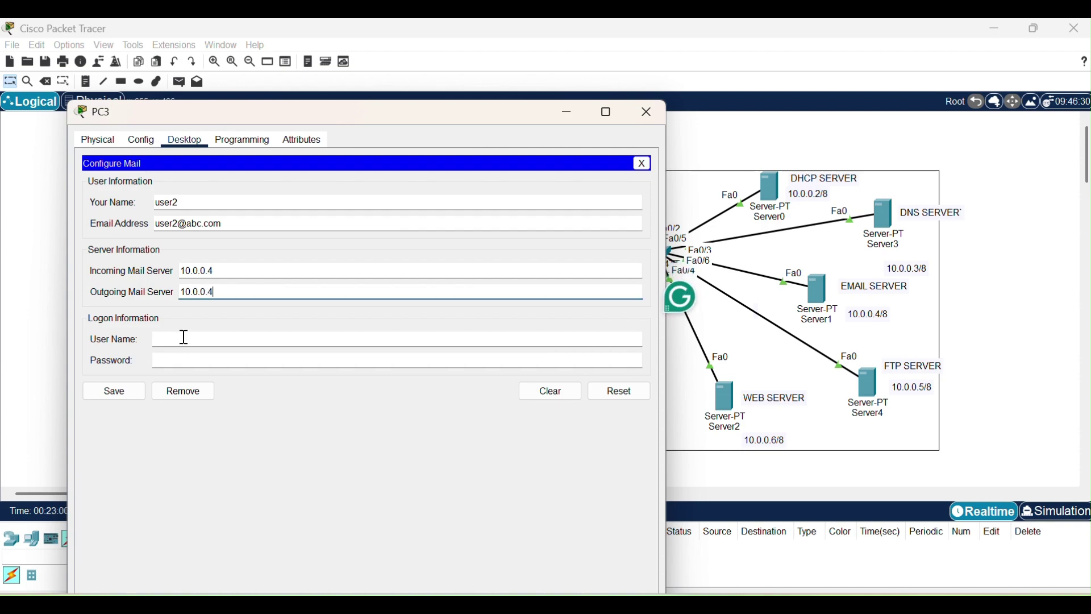
left_click(185, 339)
type("user2")
key("Tab")
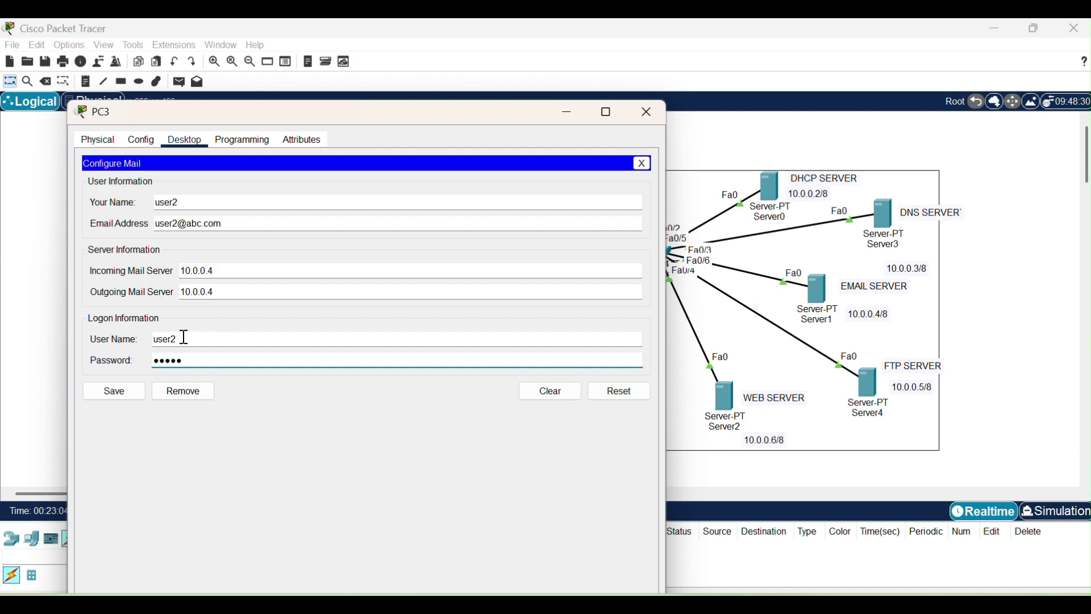
left_click(109, 391)
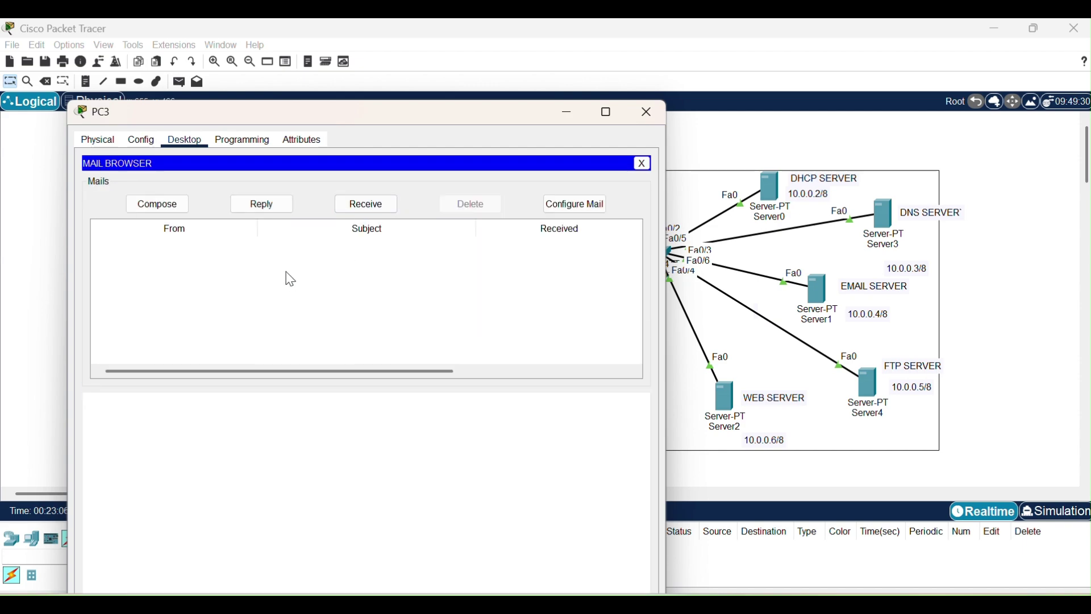
left_click_drag(520, 116, 857, 139)
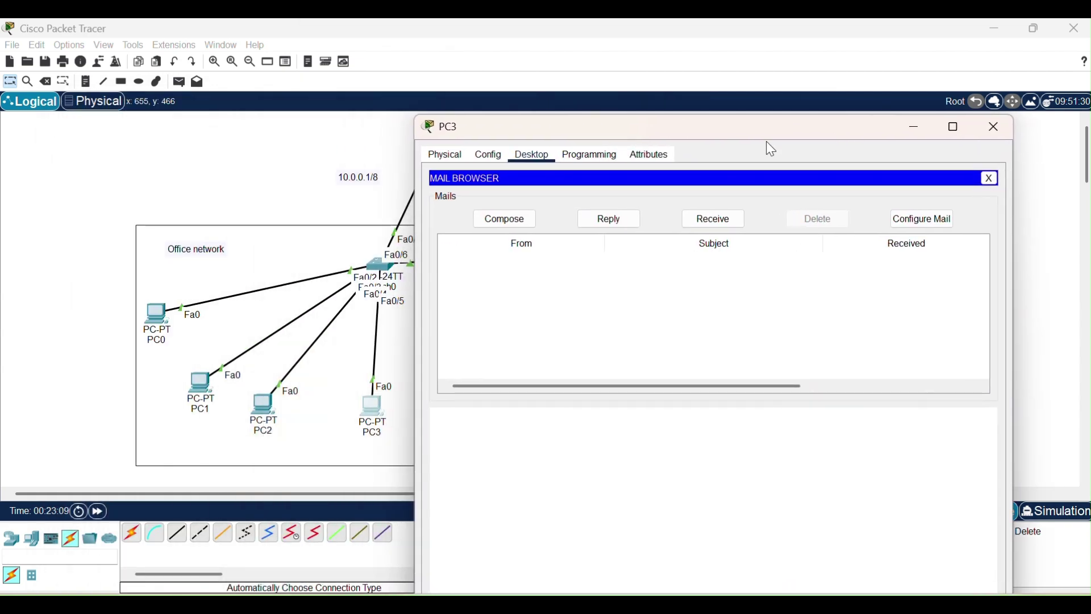
left_click(511, 222)
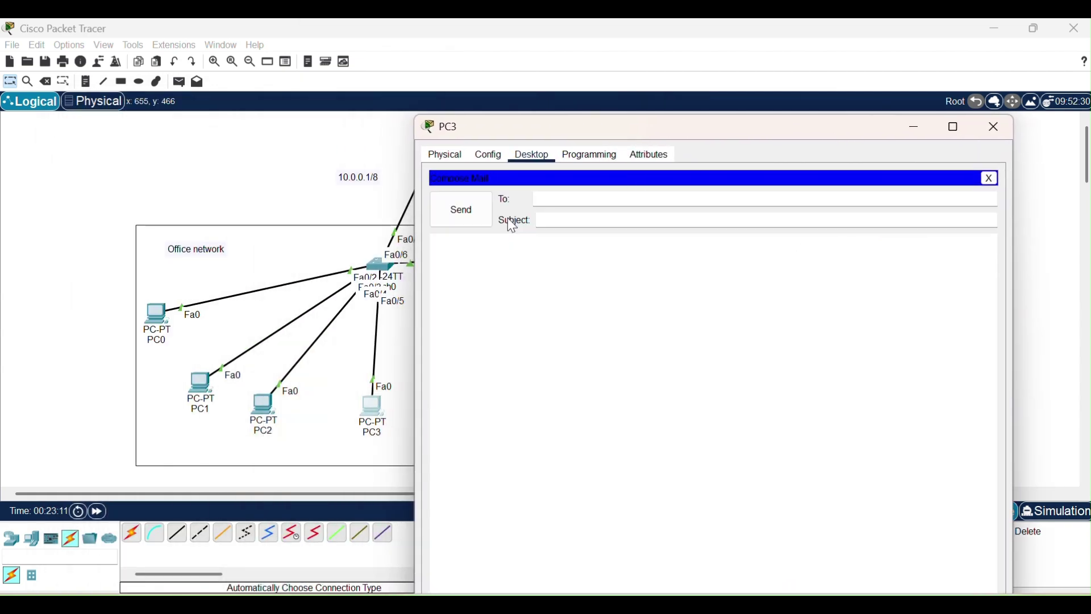
left_click(580, 196)
type("user1@abc.com")
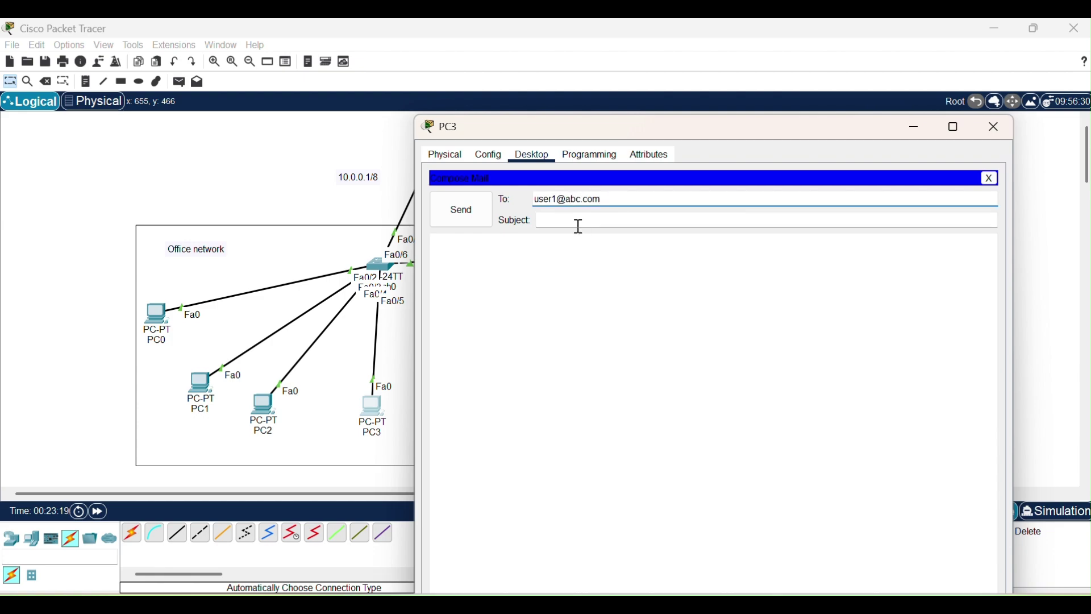
type("Requesting to subscribe to ")
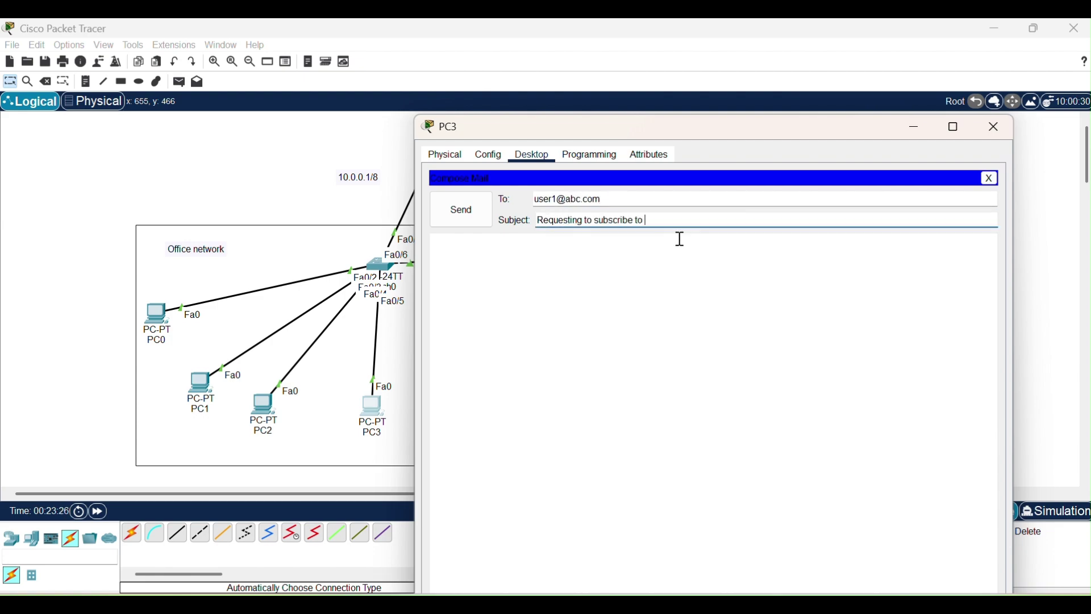
type("my youtube channel")
Write 'Hi user1, Please like, share and subscribe to my youtube channel for more videos.', sign off with regards and the sender's name, then send it.
left_click(581, 263)
type("Hi user")
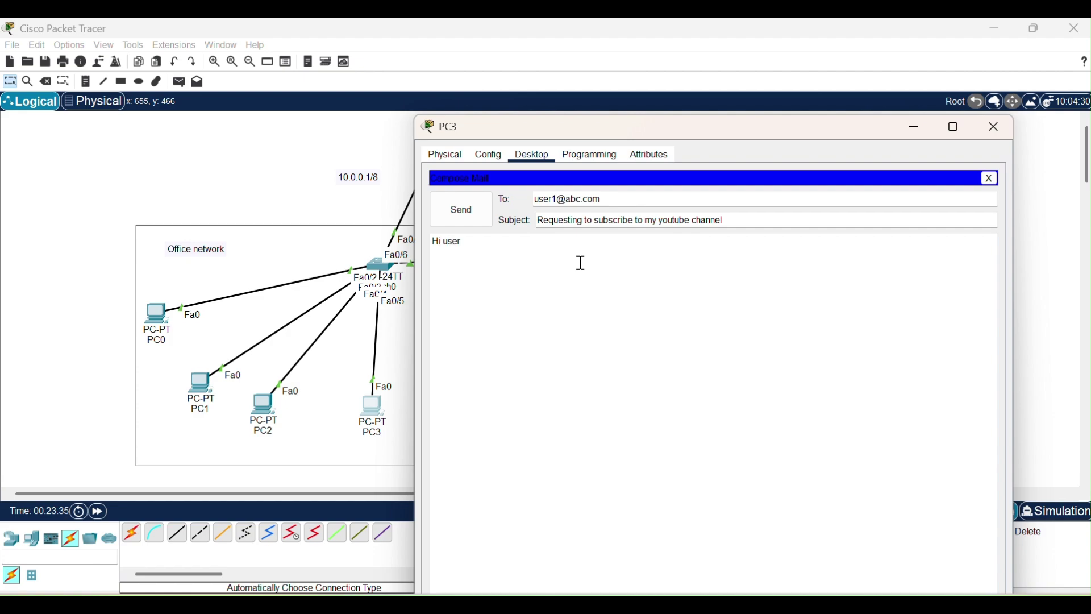
type("1, Please like, share")
key("BackSpace")
key("BackSpace")
key("BackSpace")
key("BackSpace")
key("BackSpace")
type("like, share and subscribe to my youtube ch")
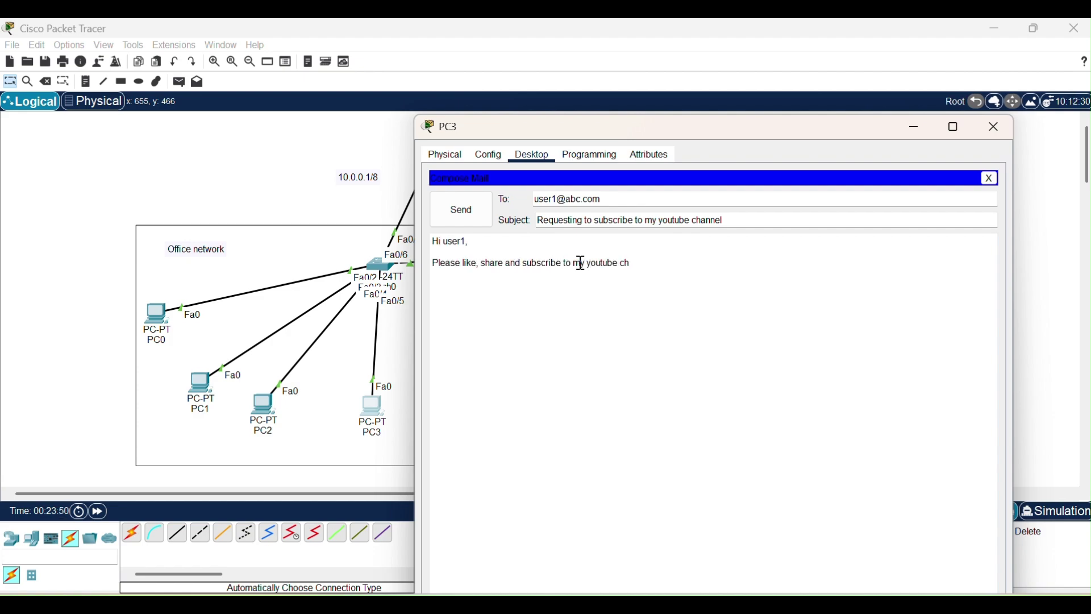
type("annel for more videos.")
key("Return")
key("Return")
type("regards")
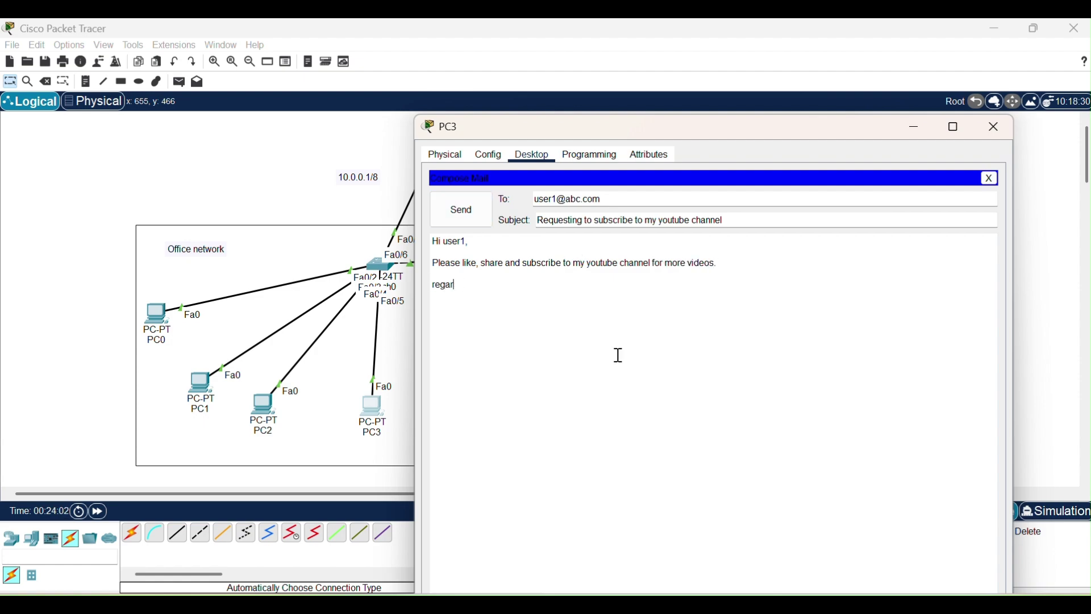
key("BackSpace")
key("BackSpace")
type("egar")
type("Cysed")
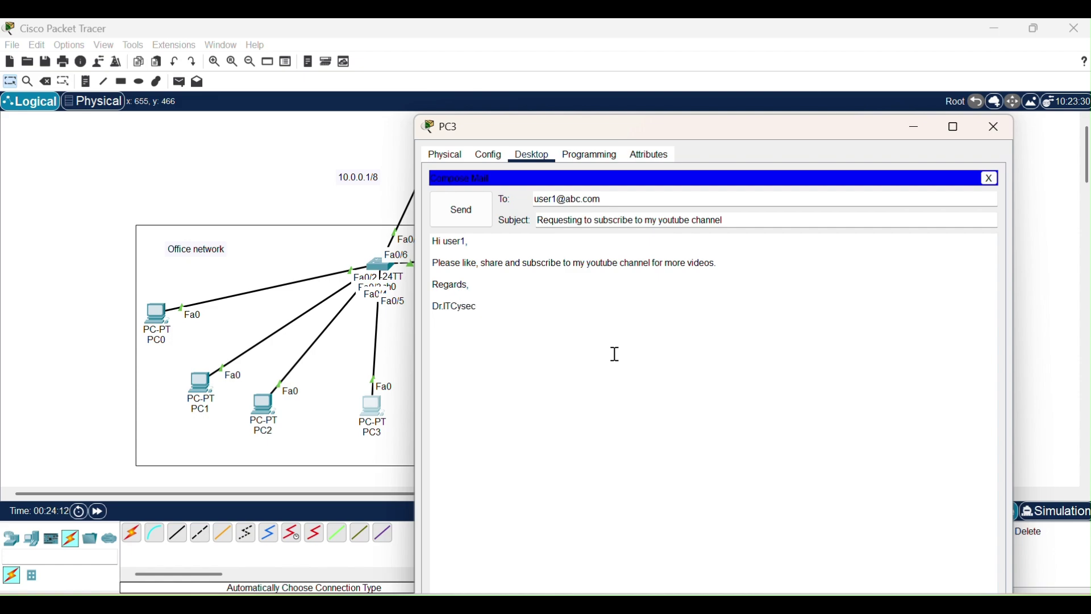
left_click(476, 209)
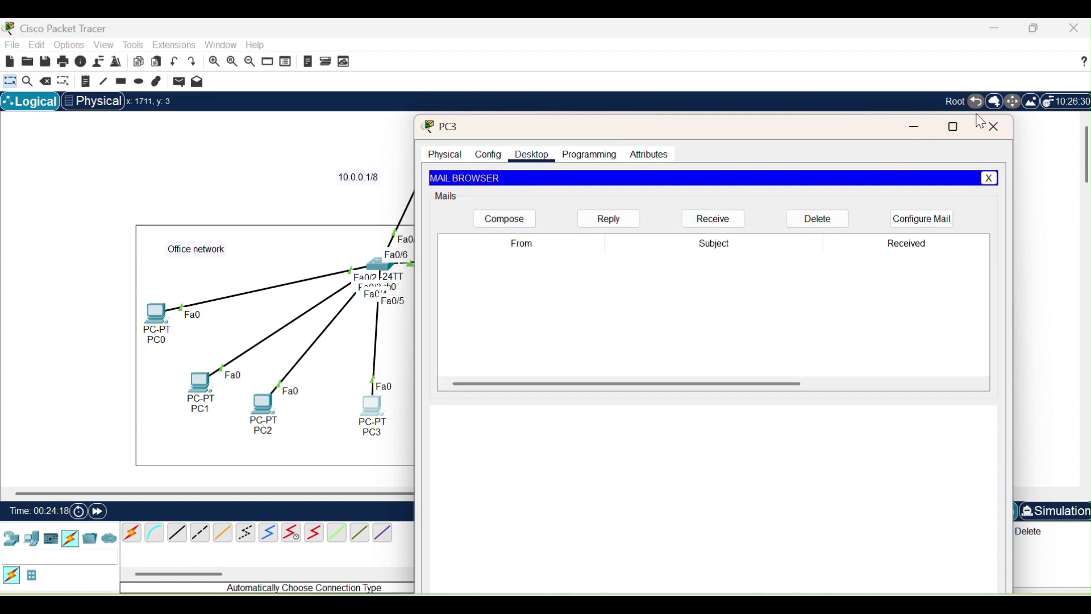
Close PC3, receive mail in PC1's mail client, and open PC3's youtube subscription message.
left_click(992, 127)
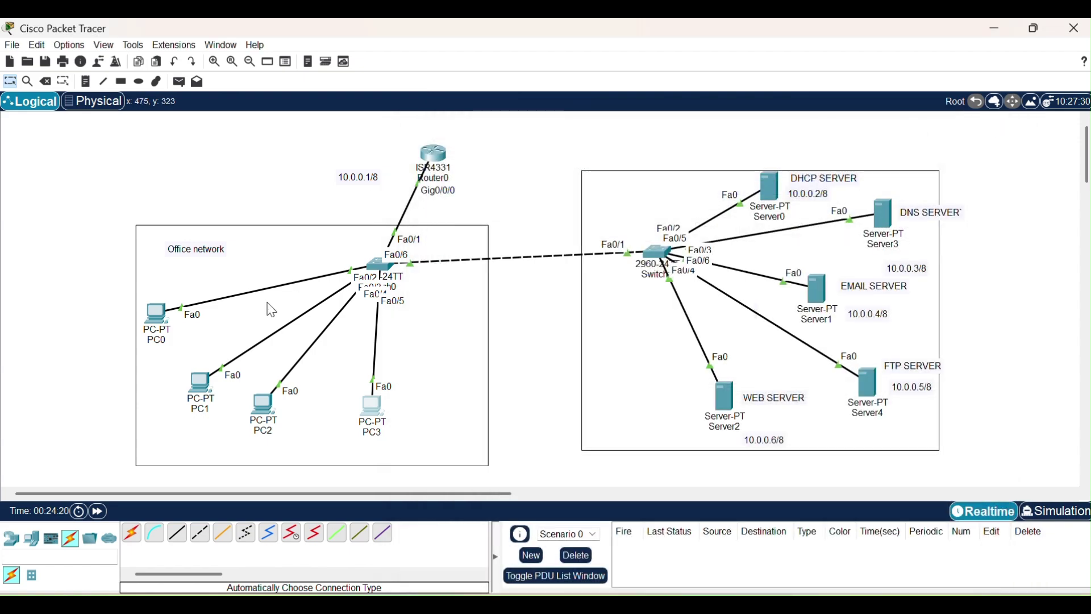
left_click(200, 382)
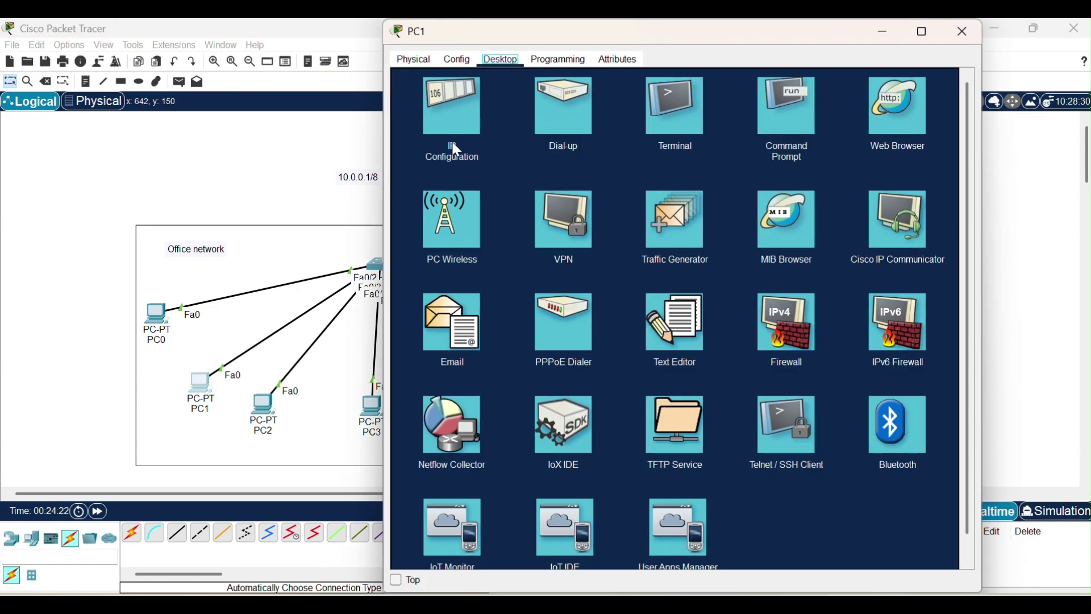
left_click(446, 309)
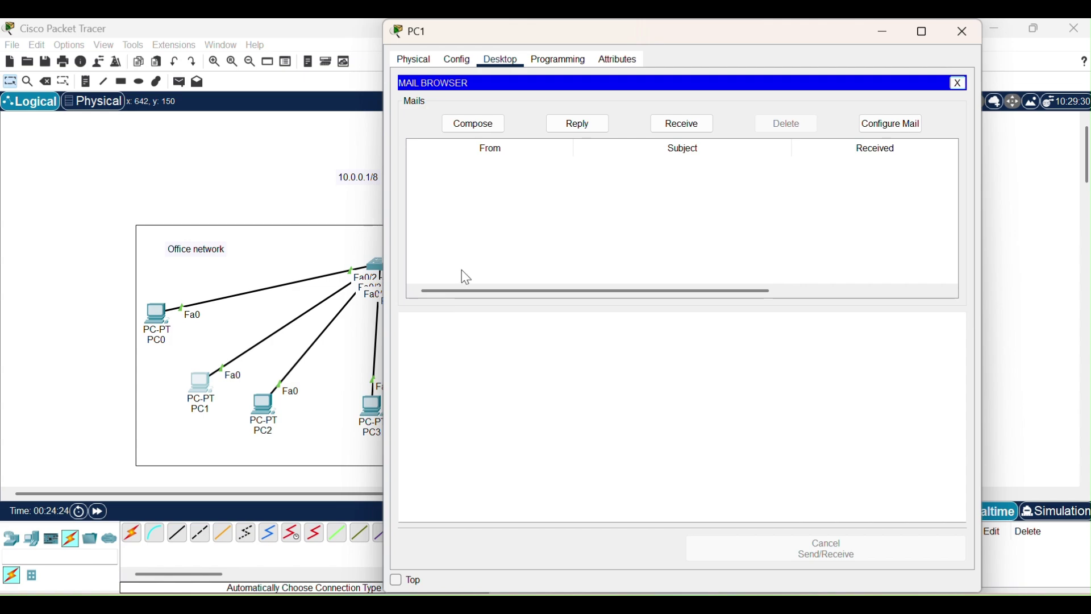
left_click(687, 123)
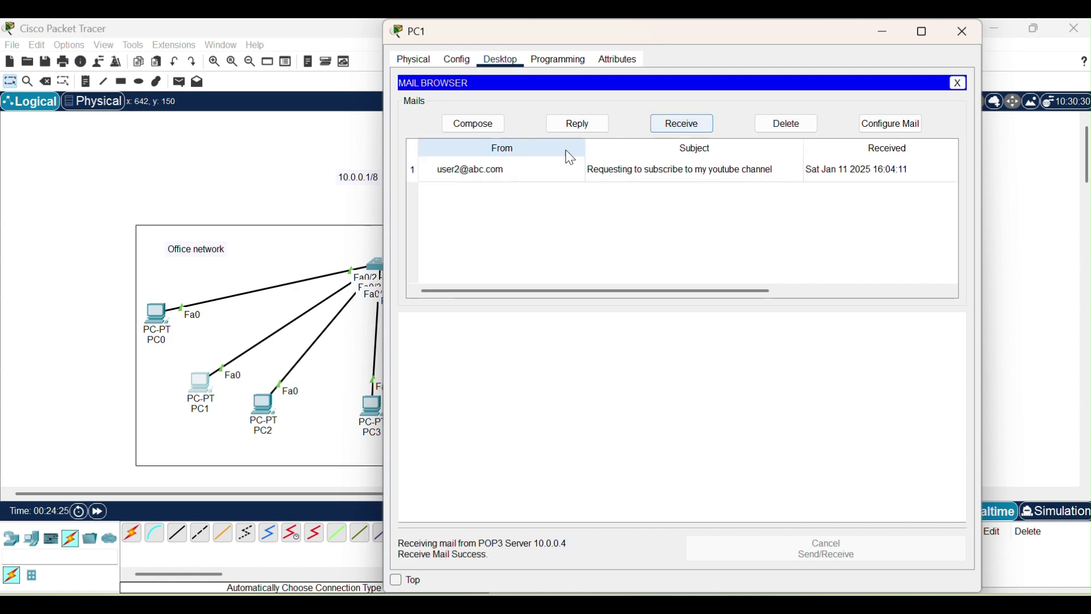
double_click(601, 174)
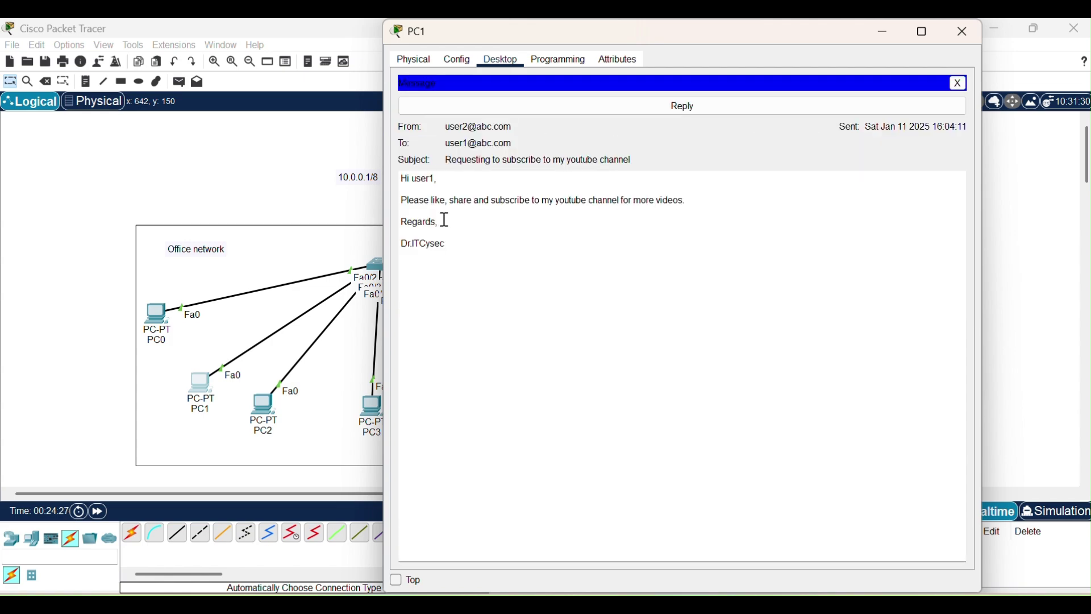
left_click_drag(471, 255, 401, 180)
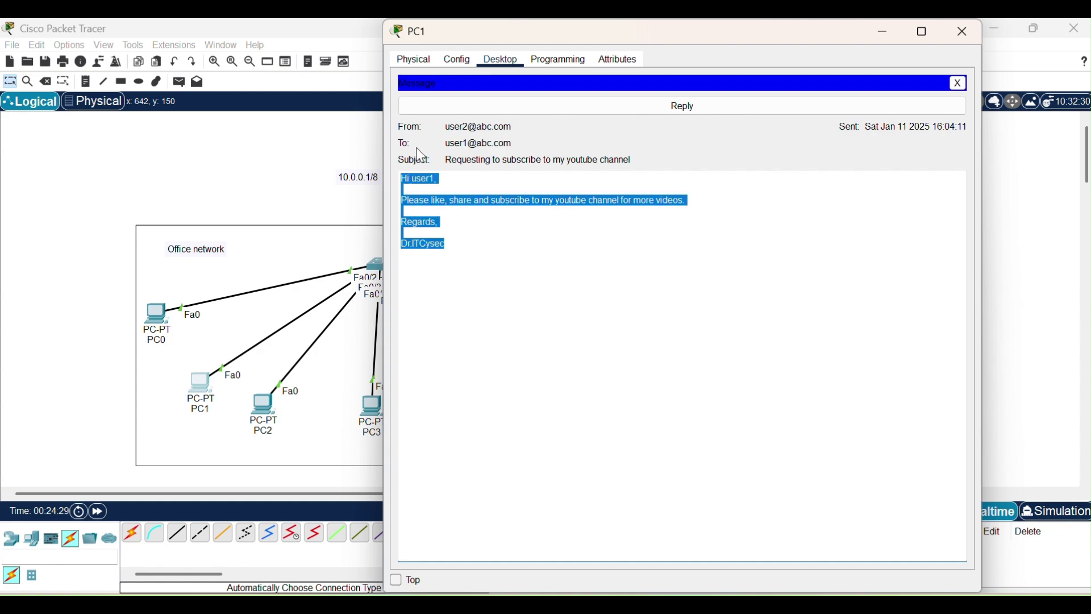
left_click(441, 128)
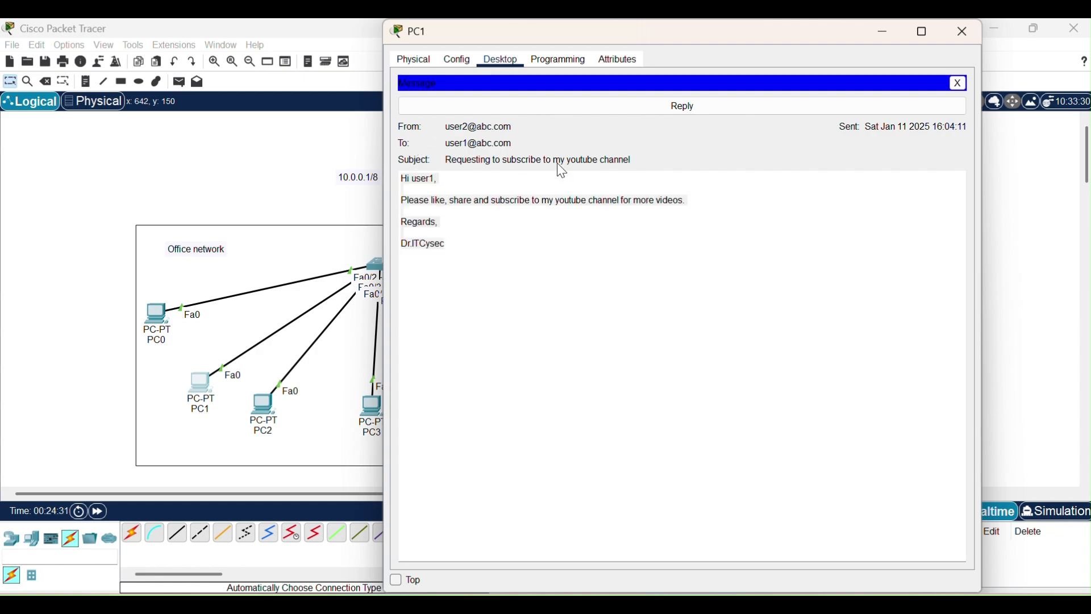